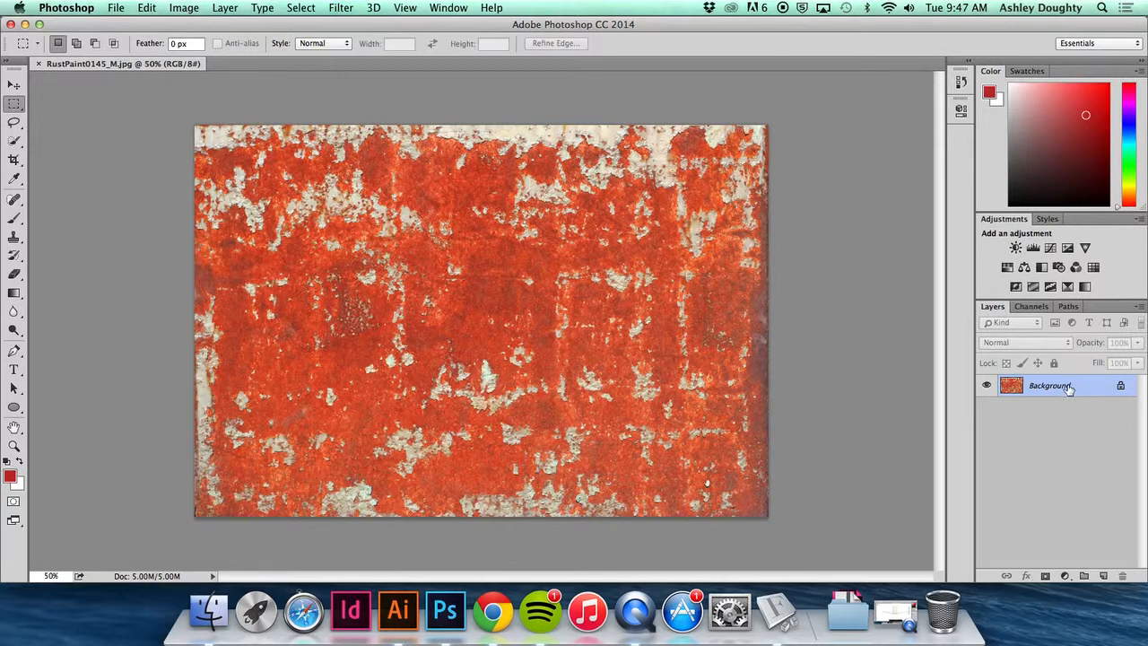
Step: Detach the Layers panel from its dock and place it floating beside the canvas
drag(992, 305, 815, 230)
double_click(888, 315)
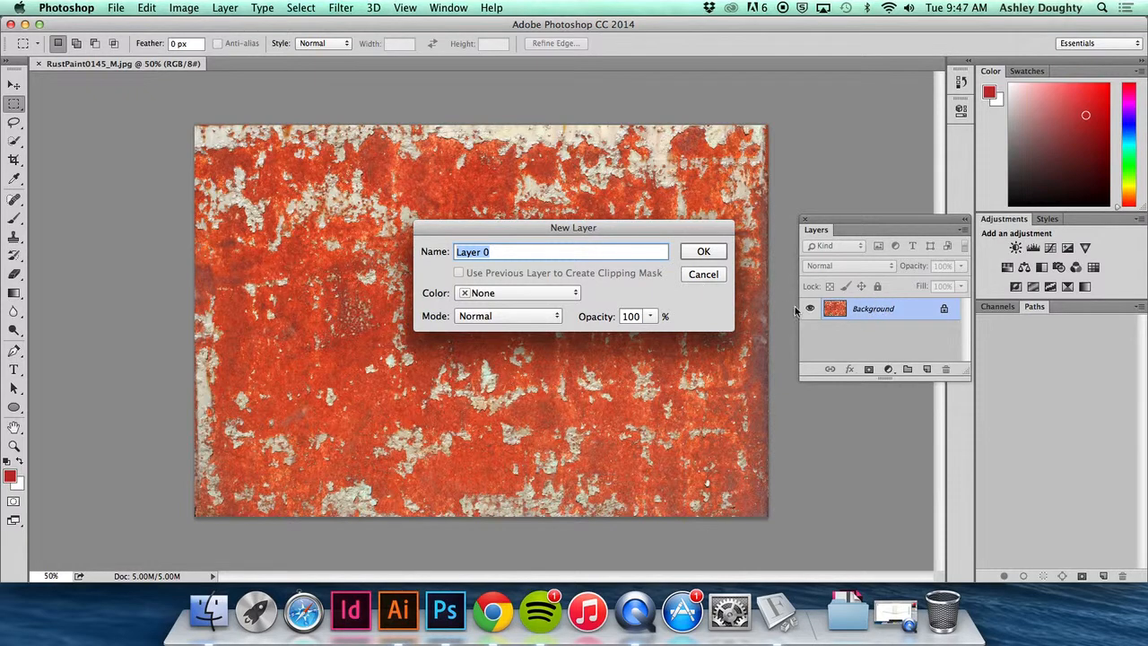
key(Escape)
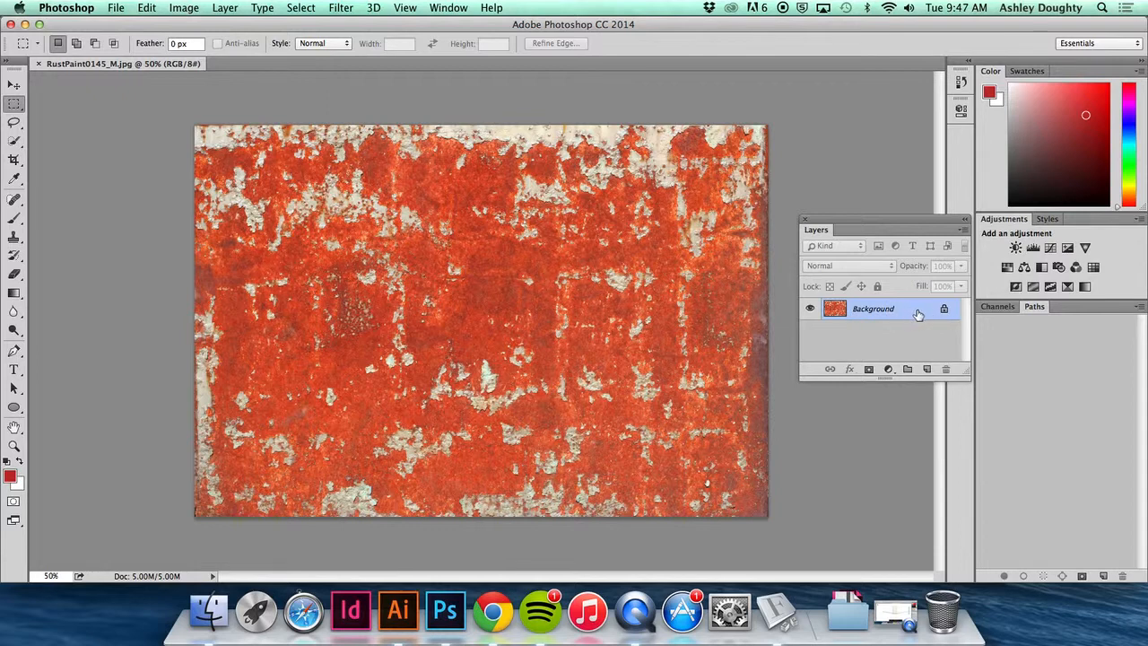
drag(911, 313, 927, 369)
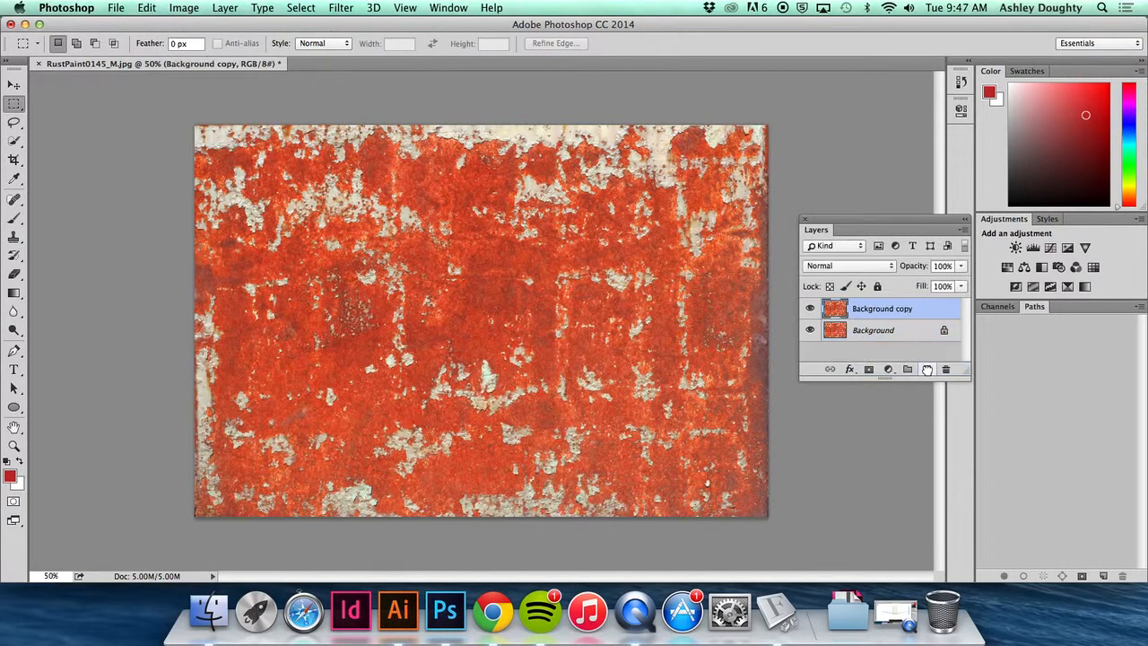
key(super+z)
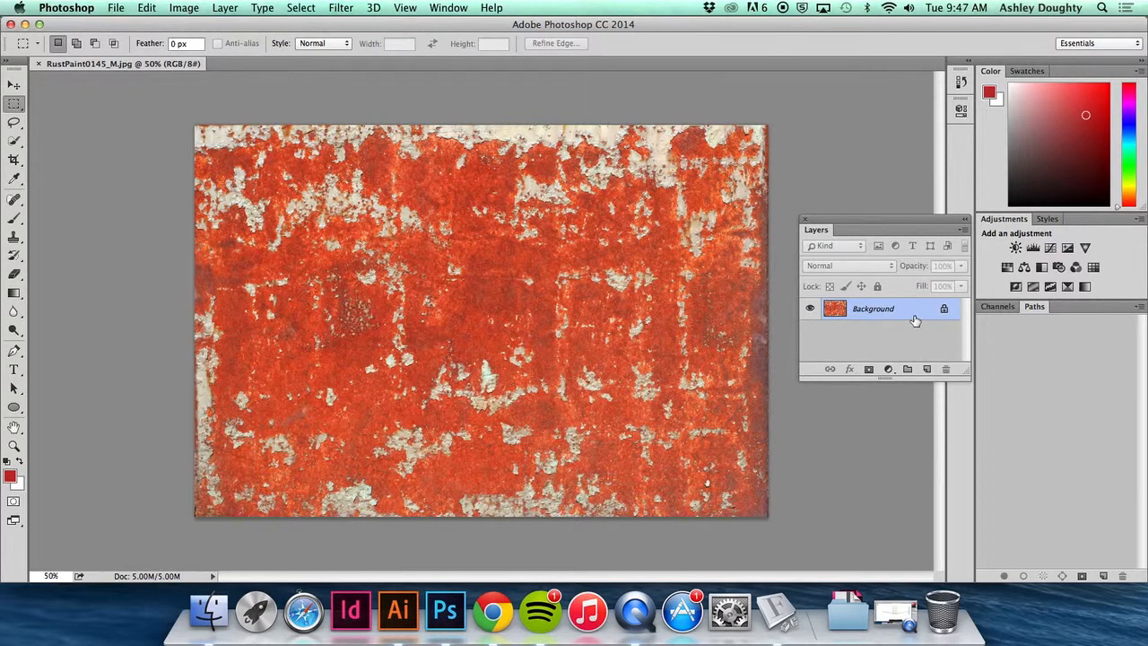
double_click(908, 310)
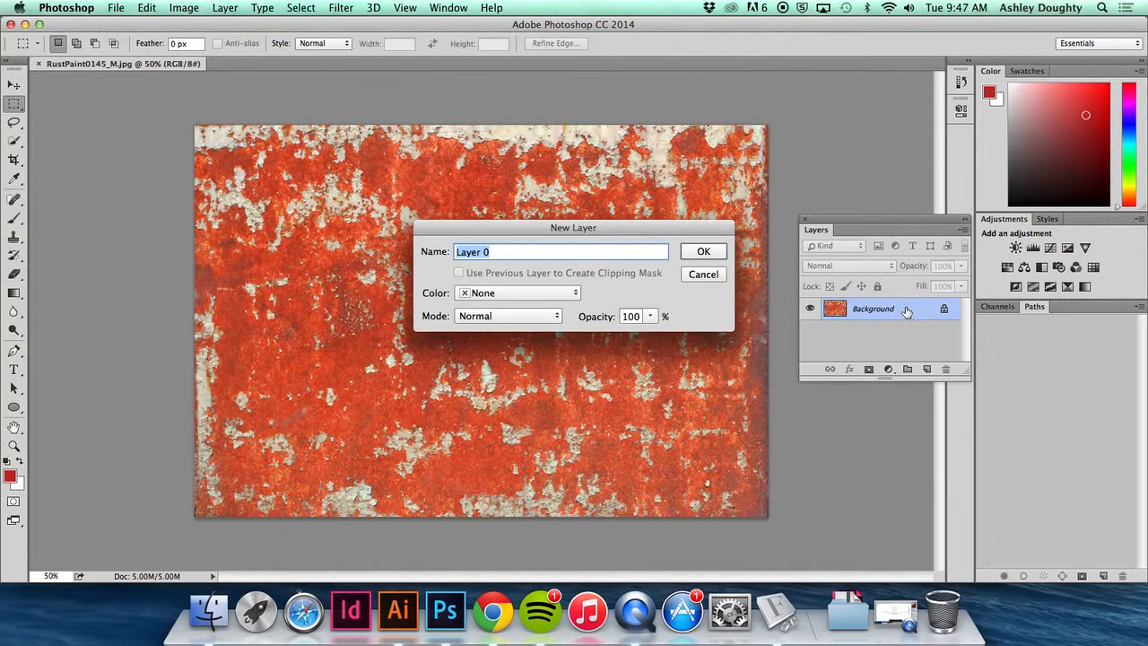
click(704, 252)
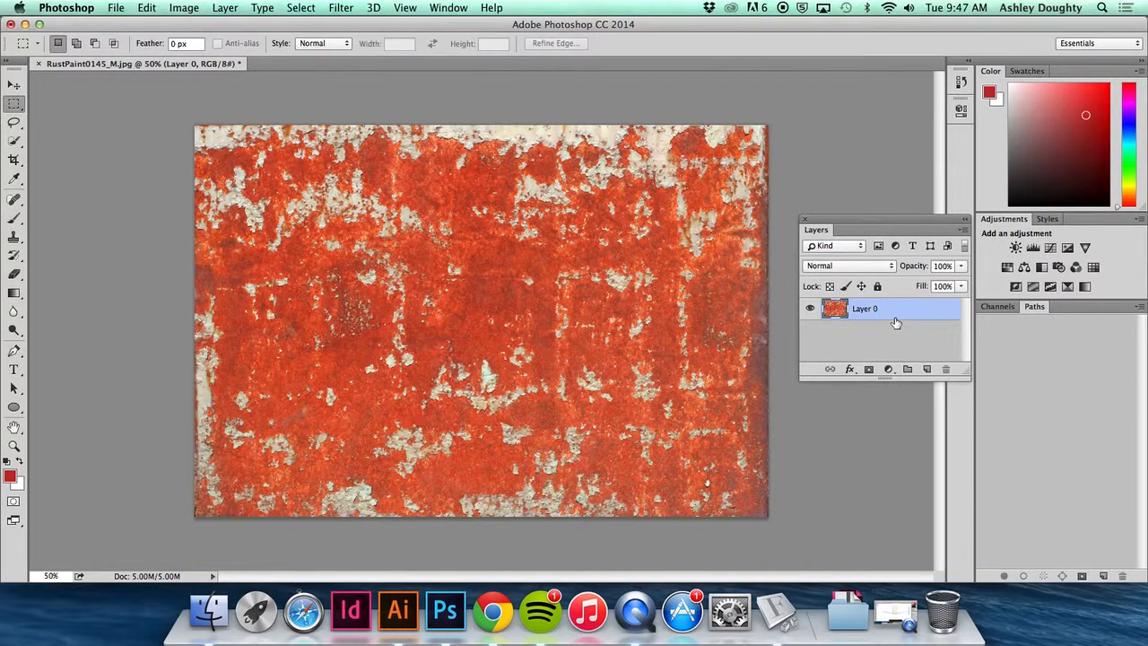
key(super+z)
key(super+z)
key(super+z)
click(961, 81)
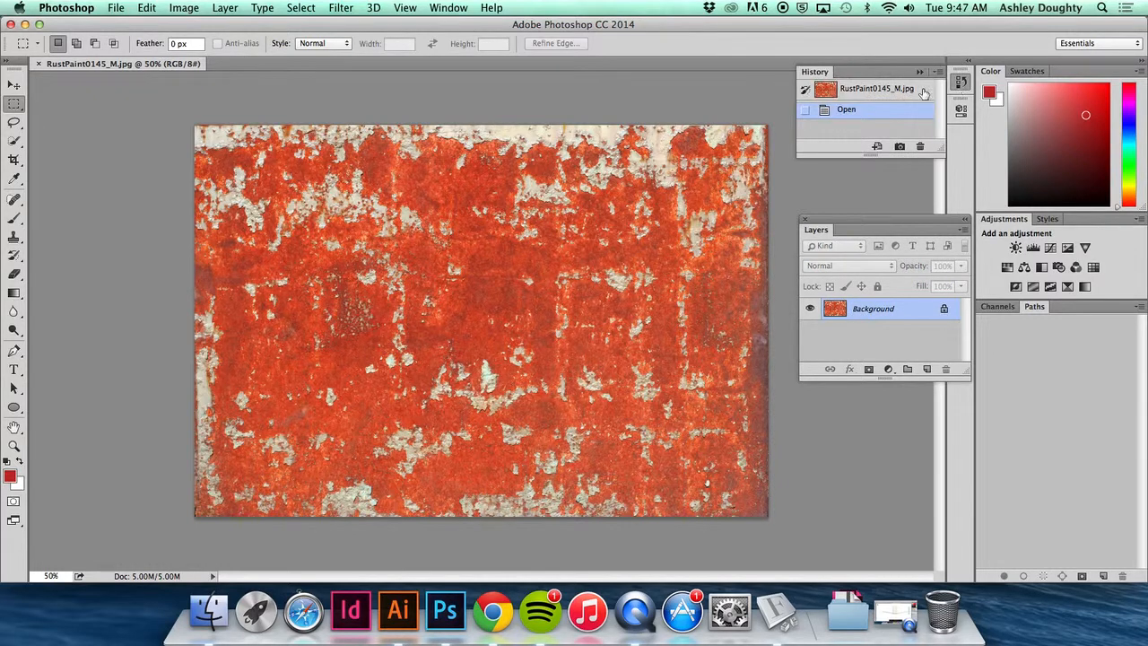
click(879, 95)
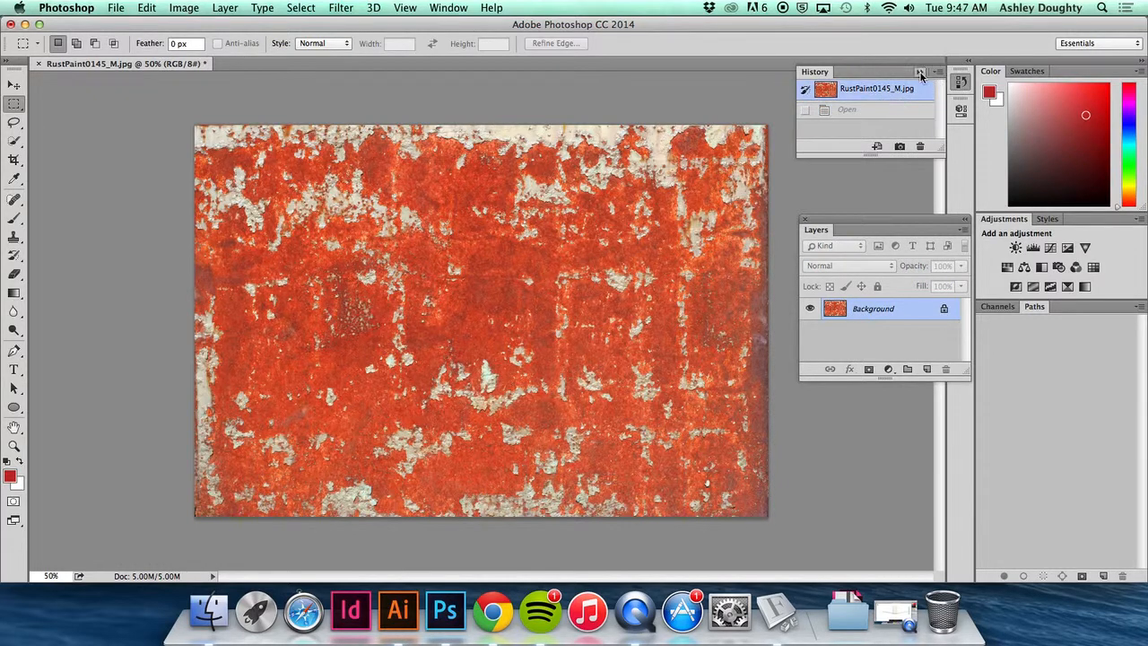
click(919, 72)
Step: Duplicate the Background layer, hide the original, and open the copy's layer style options
drag(919, 310, 927, 369)
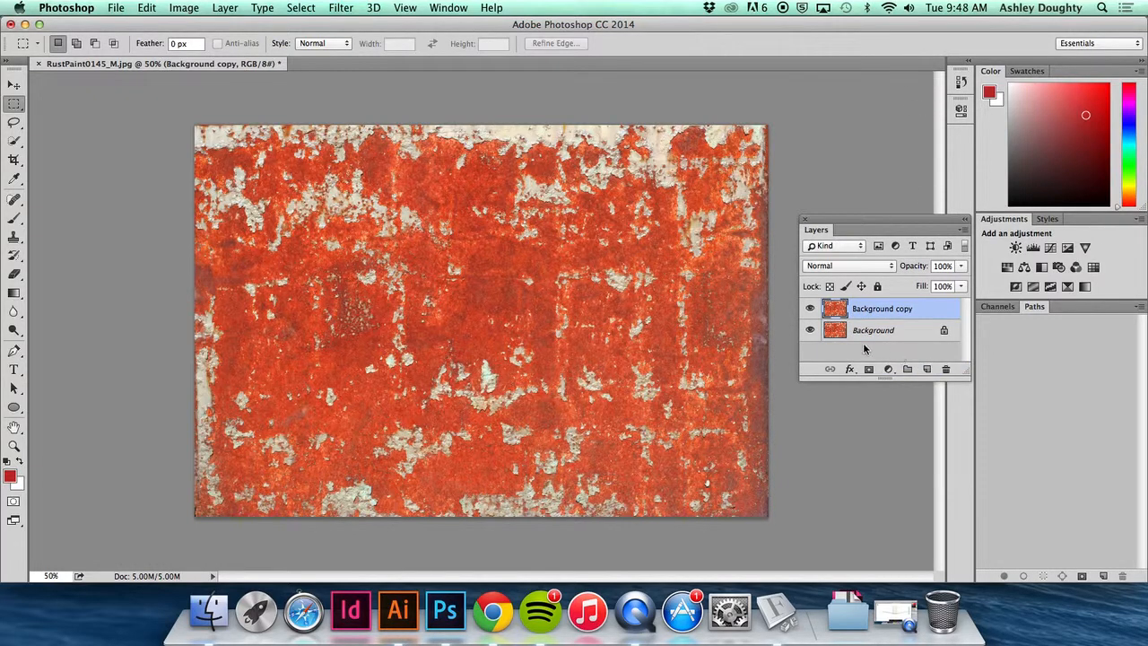
click(810, 330)
double_click(935, 313)
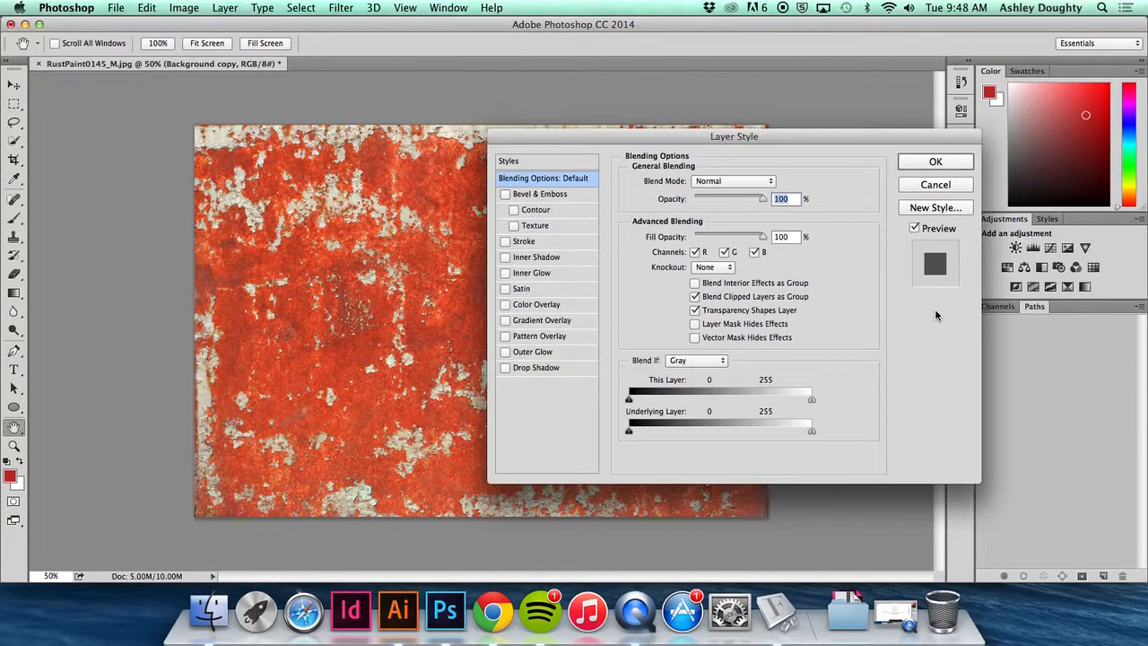
drag(771, 141, 663, 123)
Step: Try a bright red Color Overlay in Multiply blend mode on the Background copy layer
click(453, 287)
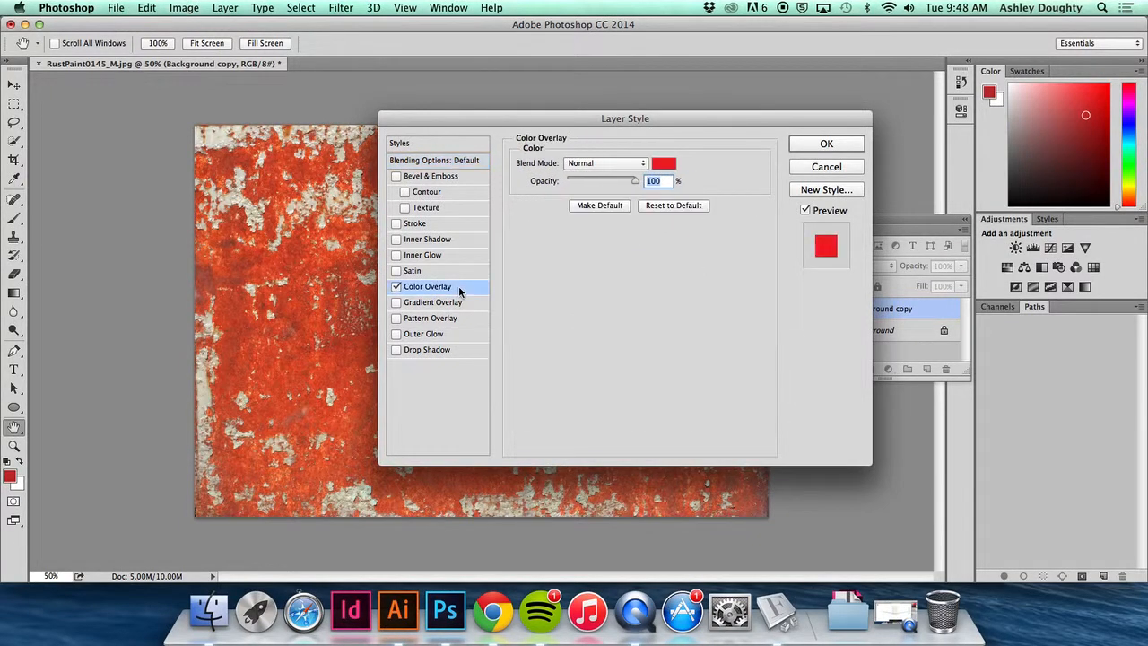
click(633, 164)
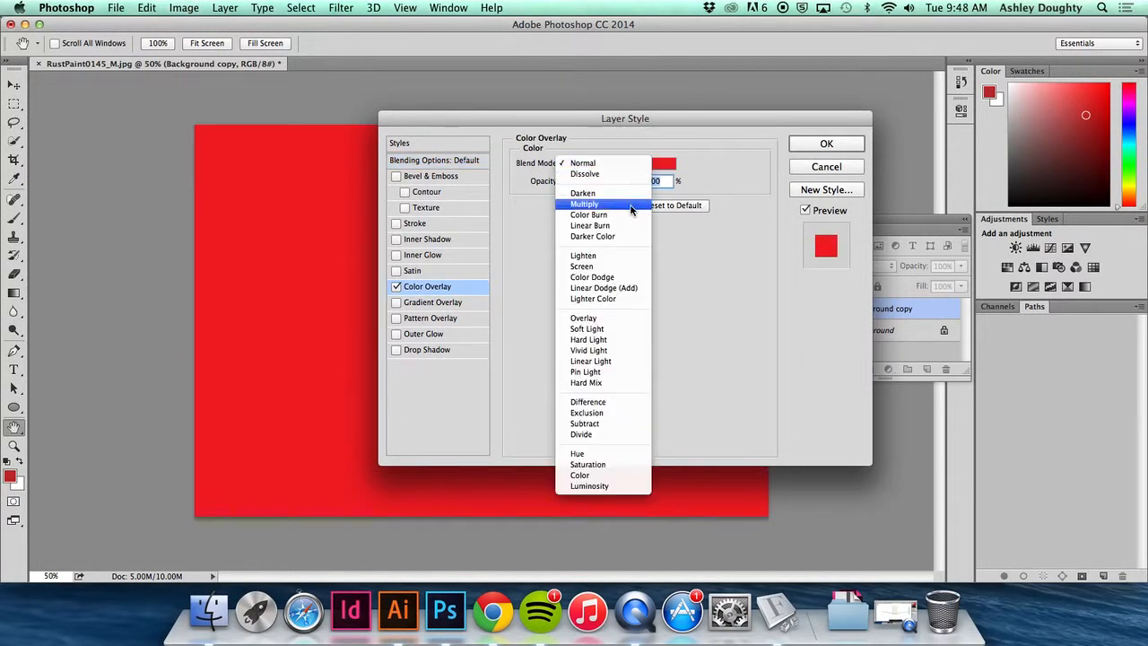
click(626, 206)
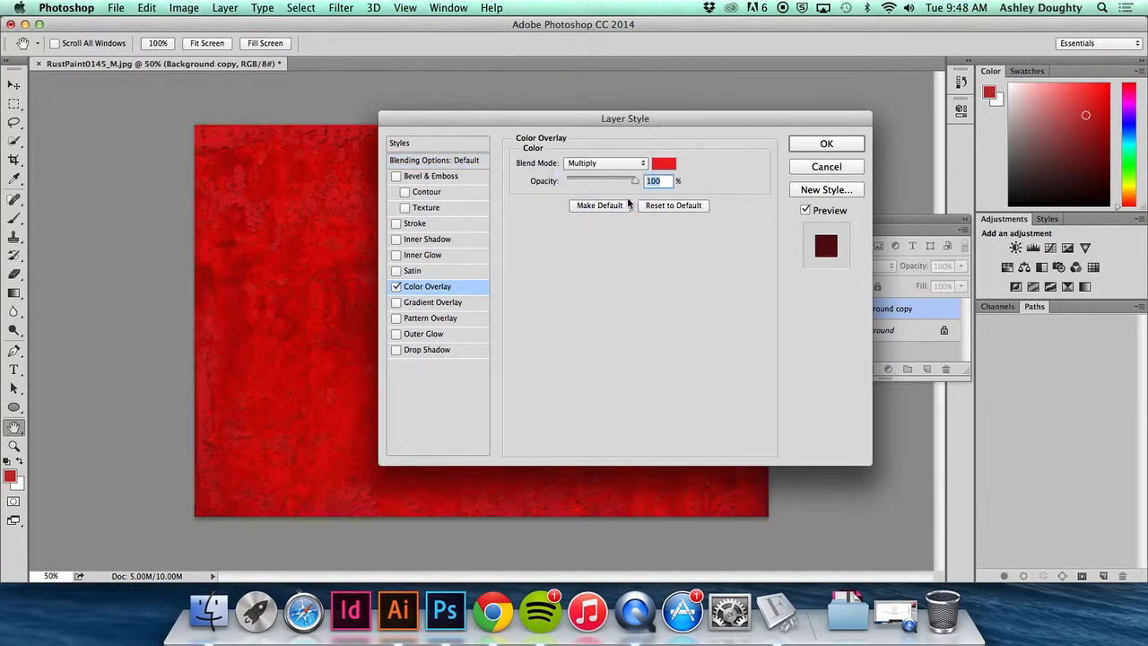
drag(635, 119, 710, 155)
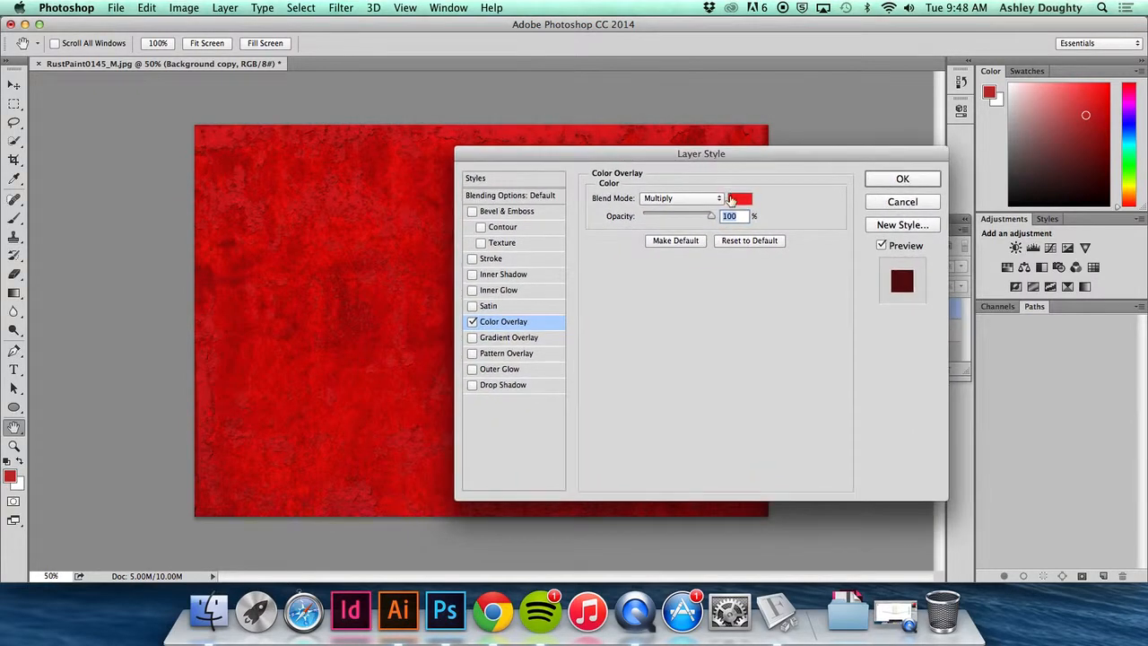
Step: Change the overlay colour to the muted red #8d5355 and lower the overlay's opacity
click(738, 198)
click(708, 261)
mouse_move(707, 261)
mouse_down()
mouse_move(696, 259)
mouse_move(690, 291)
mouse_move(733, 308)
mouse_up()
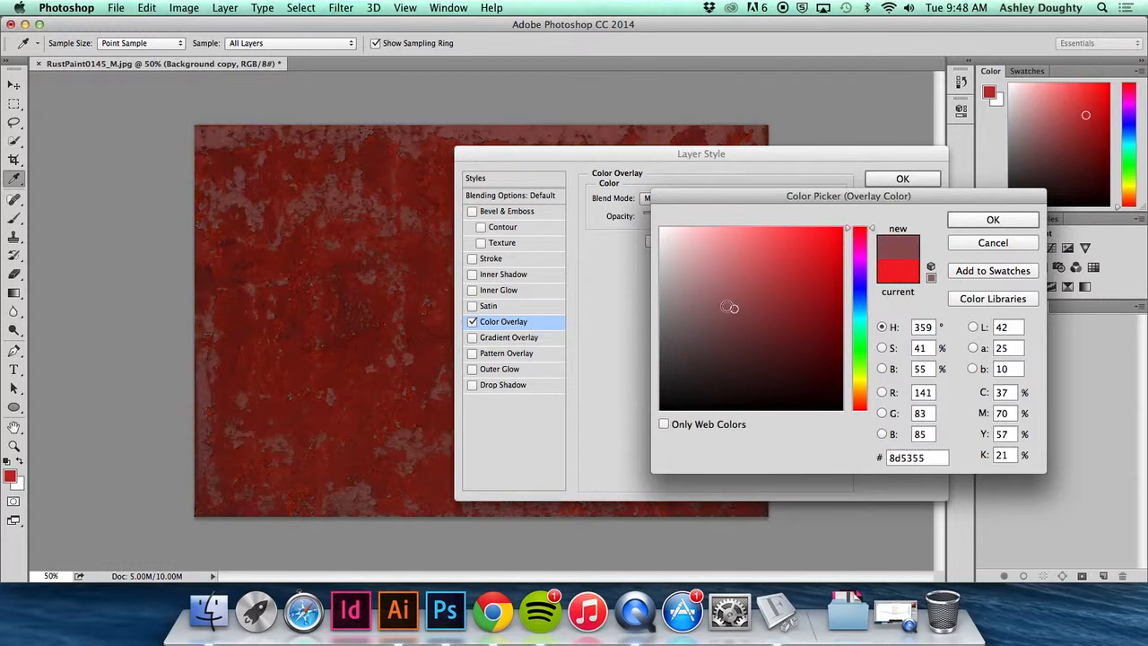
click(982, 221)
drag(713, 221, 683, 224)
Step: Replace the Color Overlay with a Gradient Overlay and open its gradient for editing
click(471, 321)
click(507, 338)
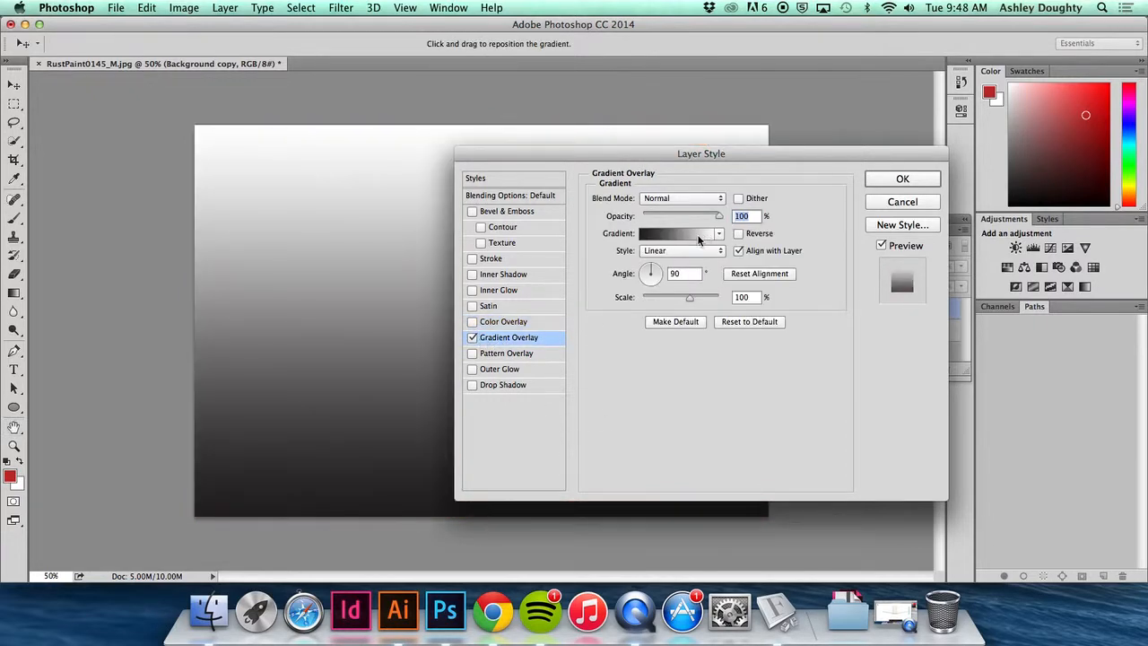
click(682, 235)
drag(721, 152, 632, 107)
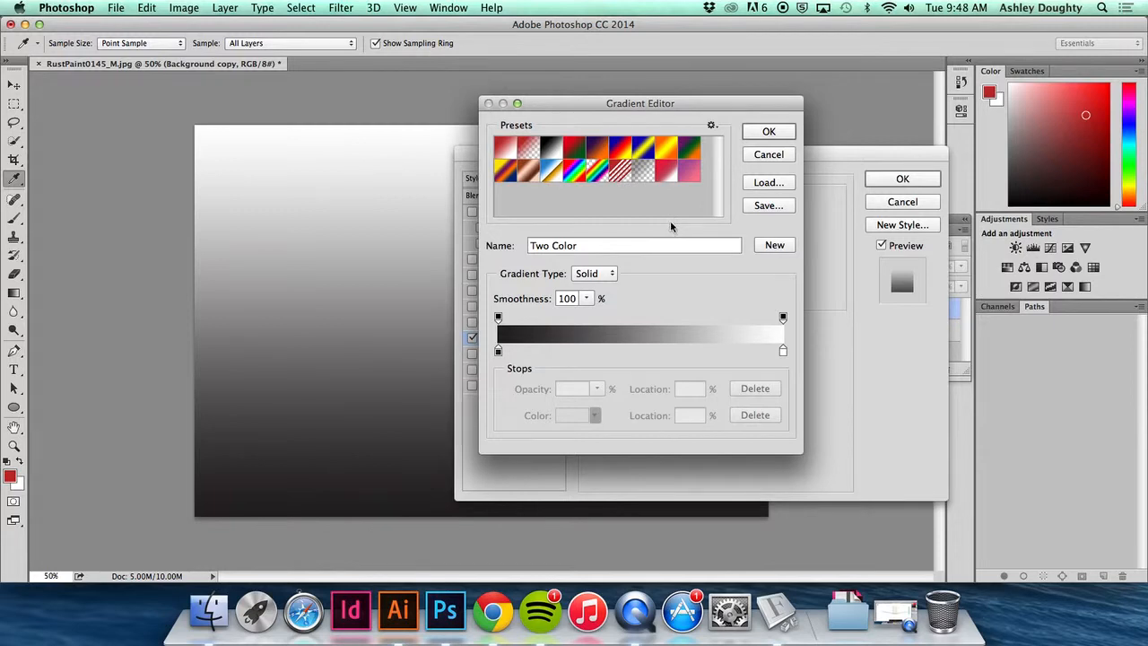
Step: Set the gradient's dark starting colour stop to the pinkish red #eb2954
click(499, 351)
double_click(499, 351)
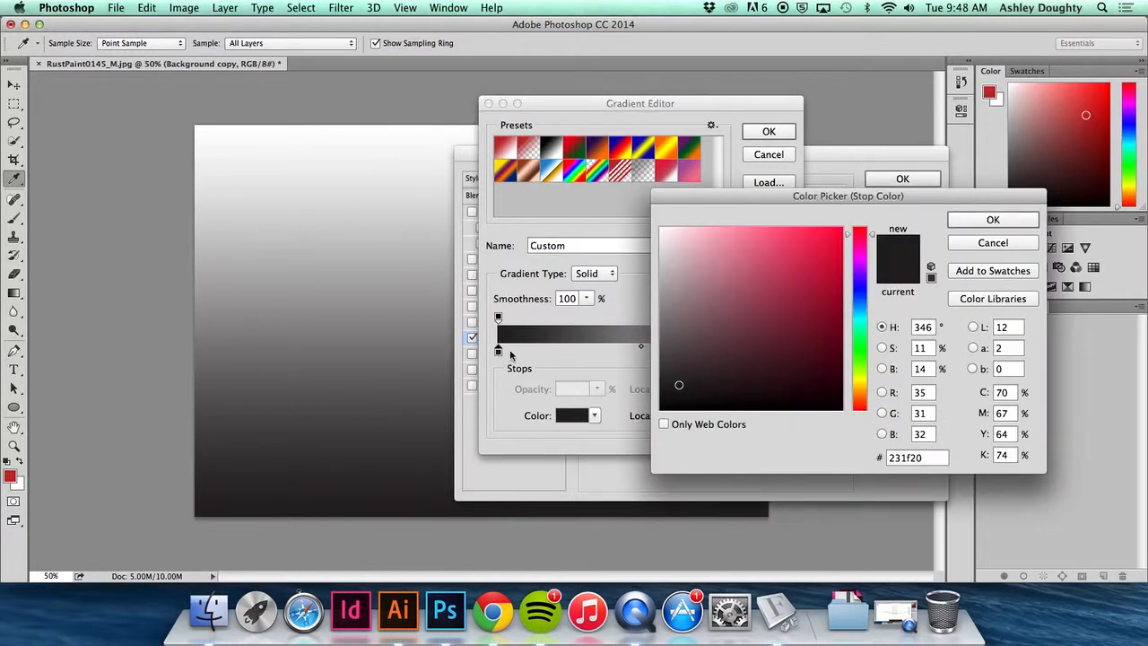
drag(774, 189, 652, 95)
click(672, 169)
click(689, 146)
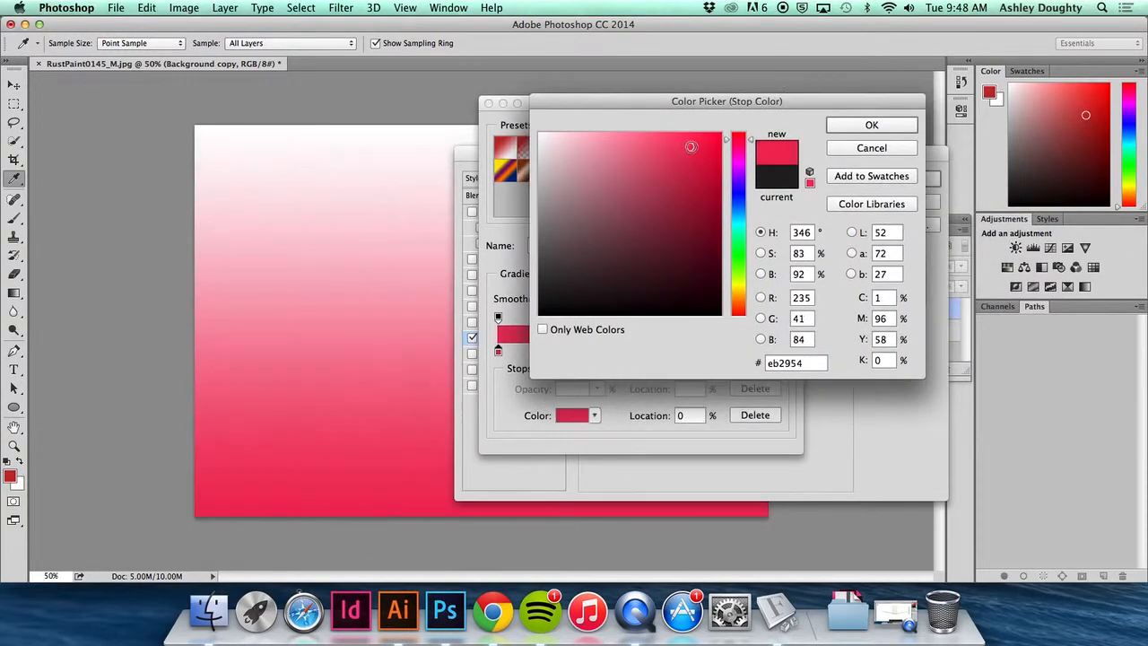
click(903, 126)
Step: Set the gradient's white end stop to a mustard yellow and apply the edited gradient
click(783, 351)
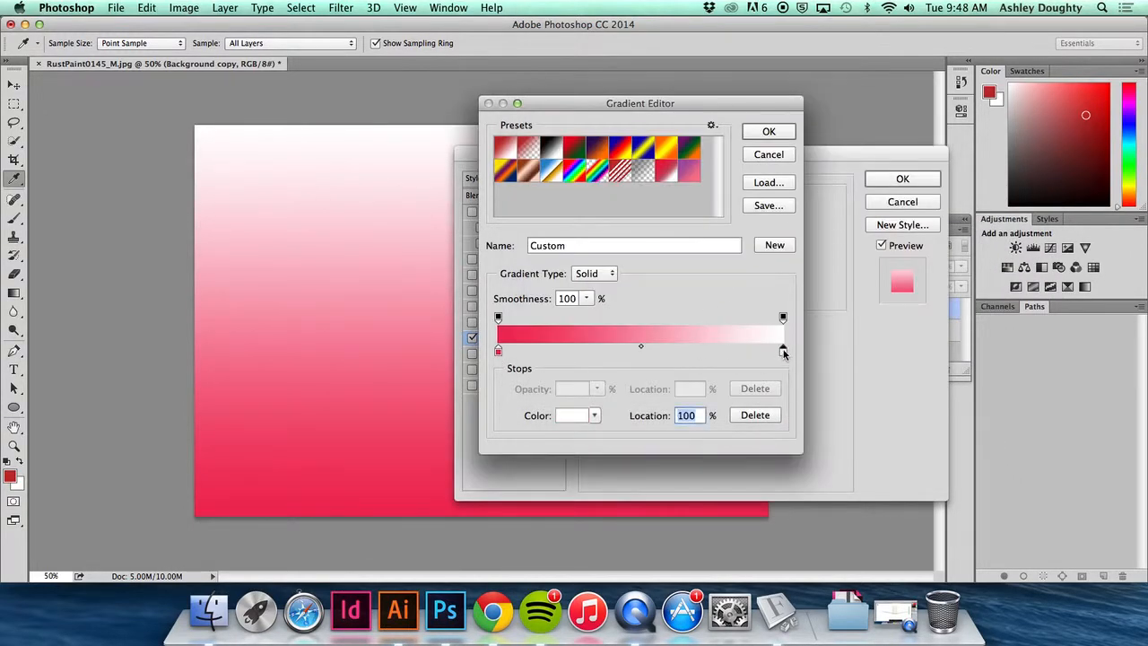
double_click(783, 351)
click(681, 167)
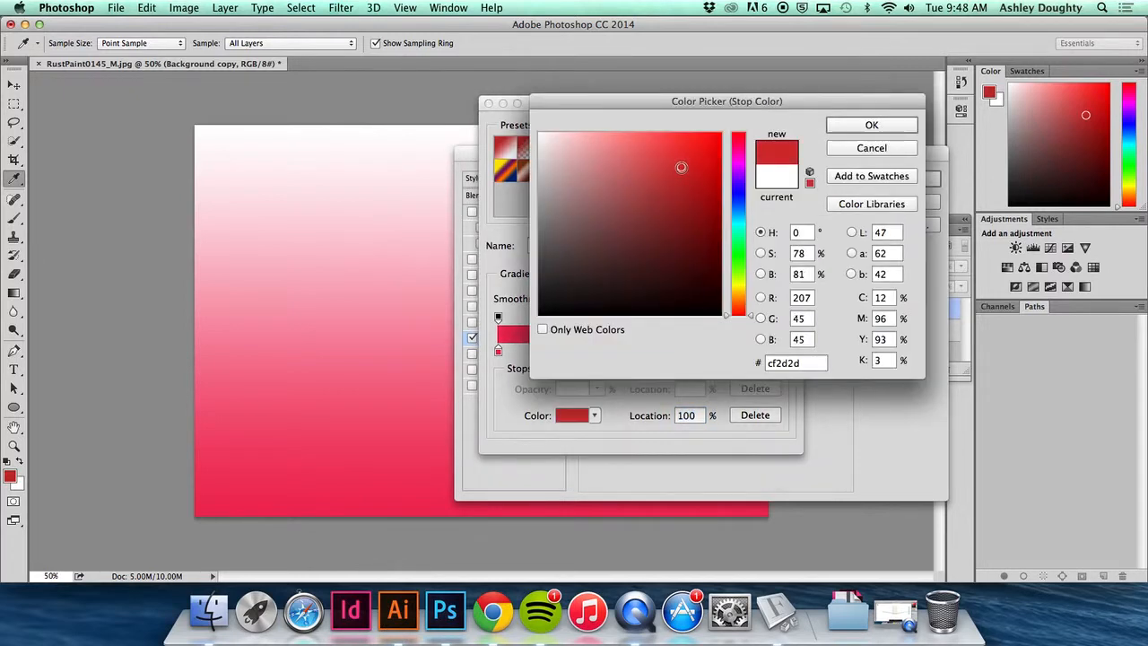
click(693, 168)
drag(738, 296, 738, 287)
click(897, 129)
click(778, 130)
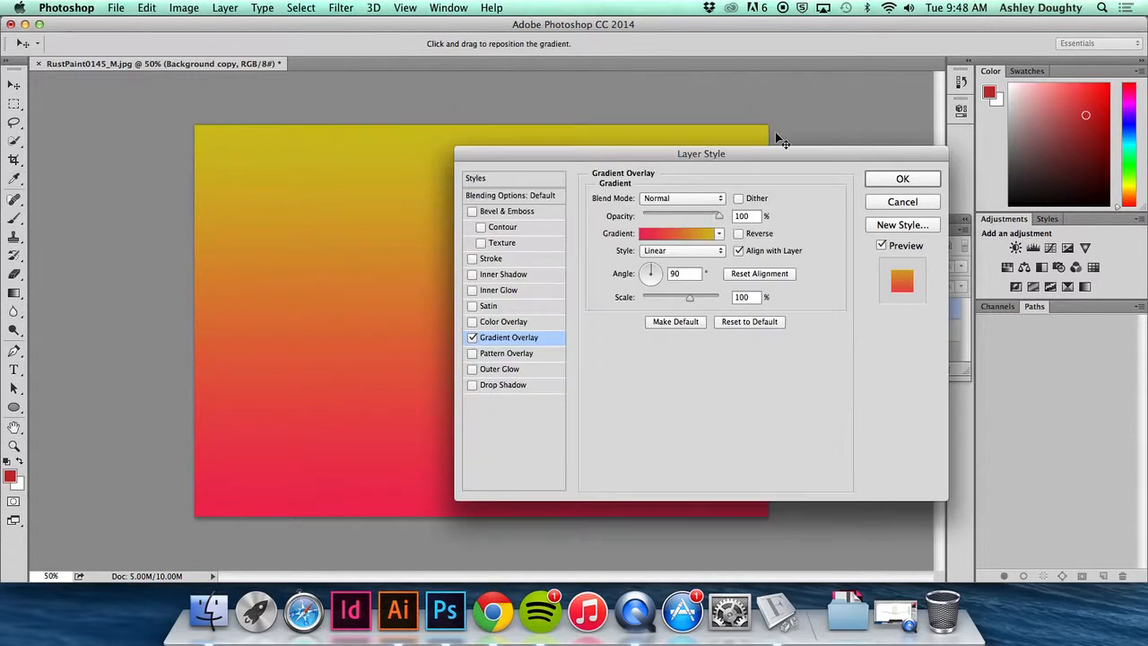
Step: Save the pink-to-yellow gradient as a new preset named "sunset"
click(702, 235)
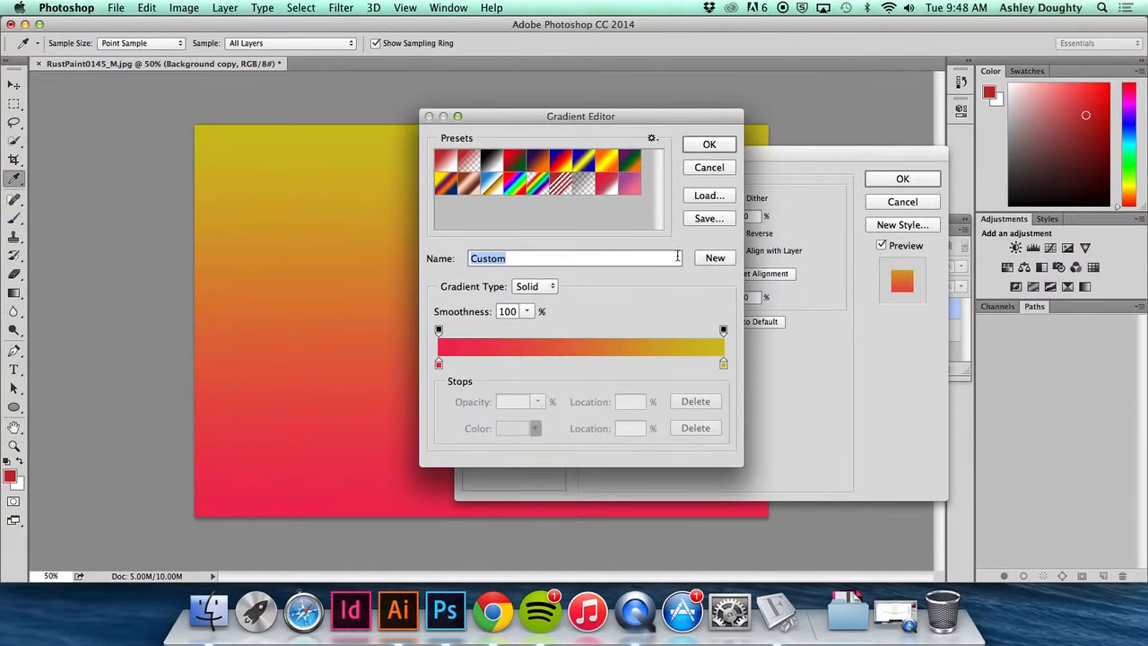
text(sunset)
click(715, 257)
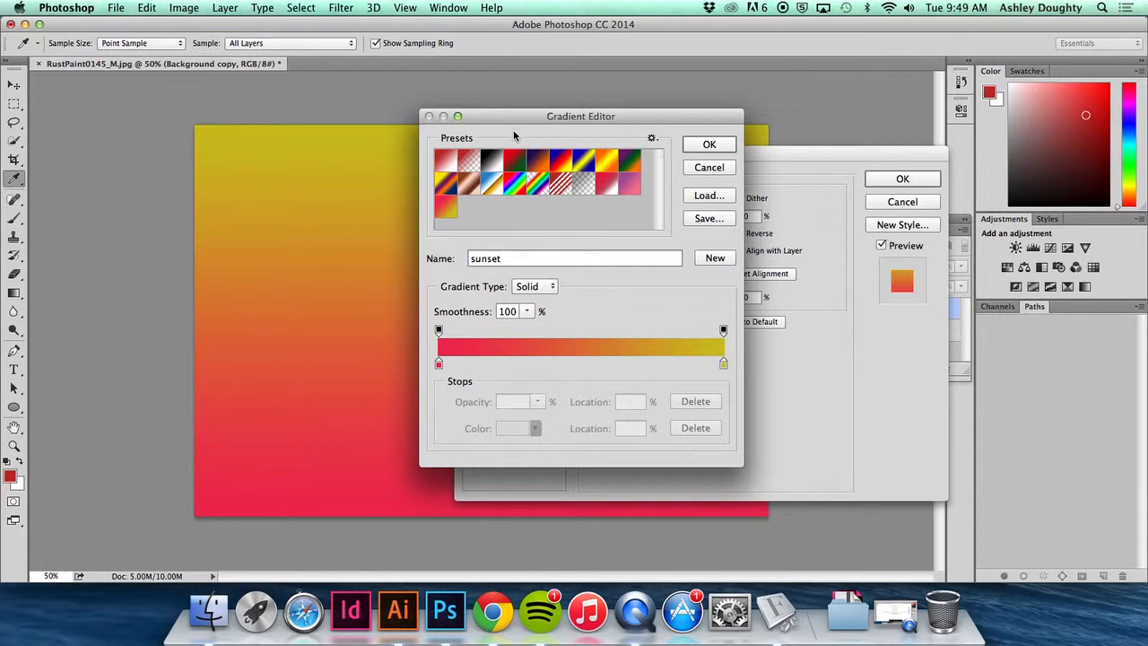
click(722, 147)
Step: Try the Multiply blend mode for the Gradient Overlay, settle on Screen, and apply the layer style
click(681, 201)
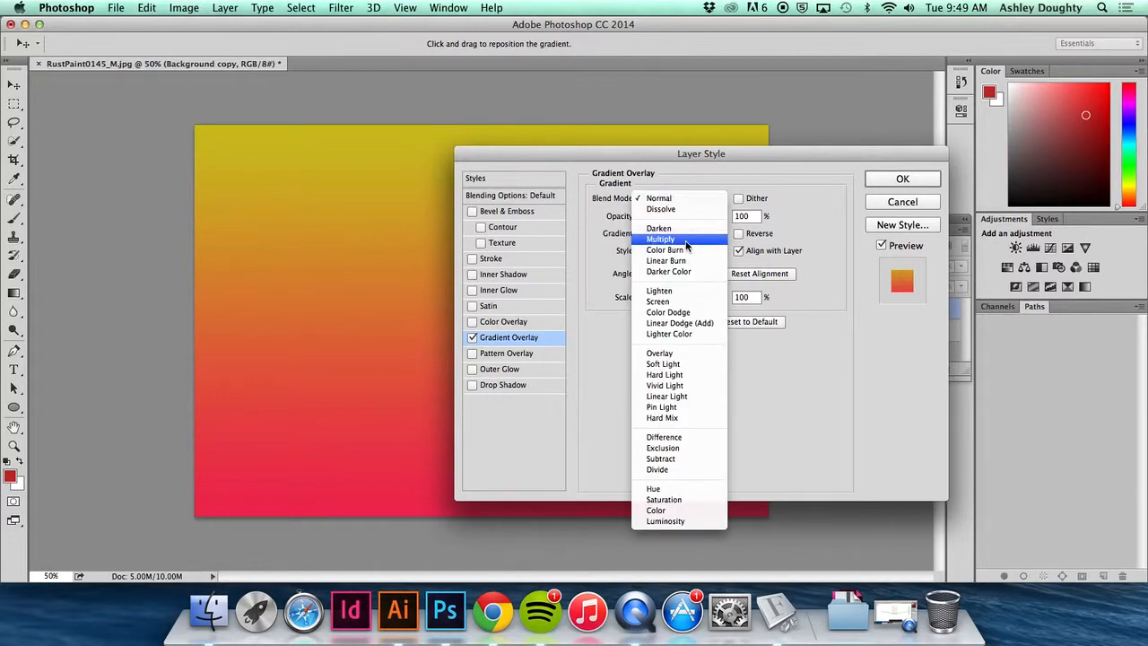
click(686, 241)
click(699, 205)
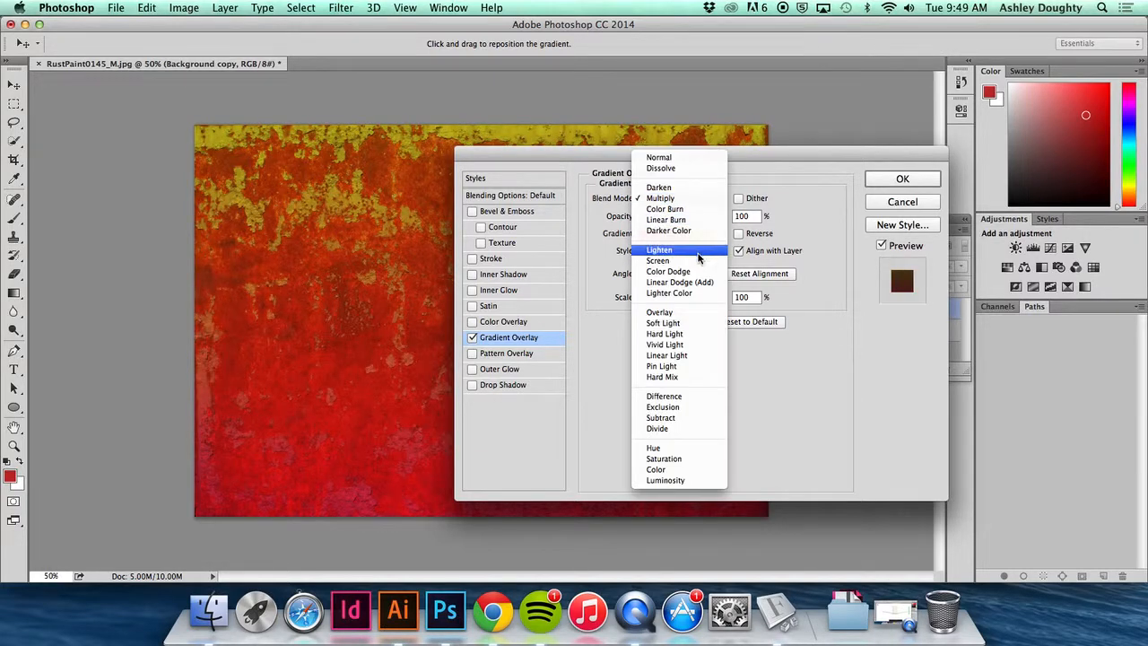
click(698, 261)
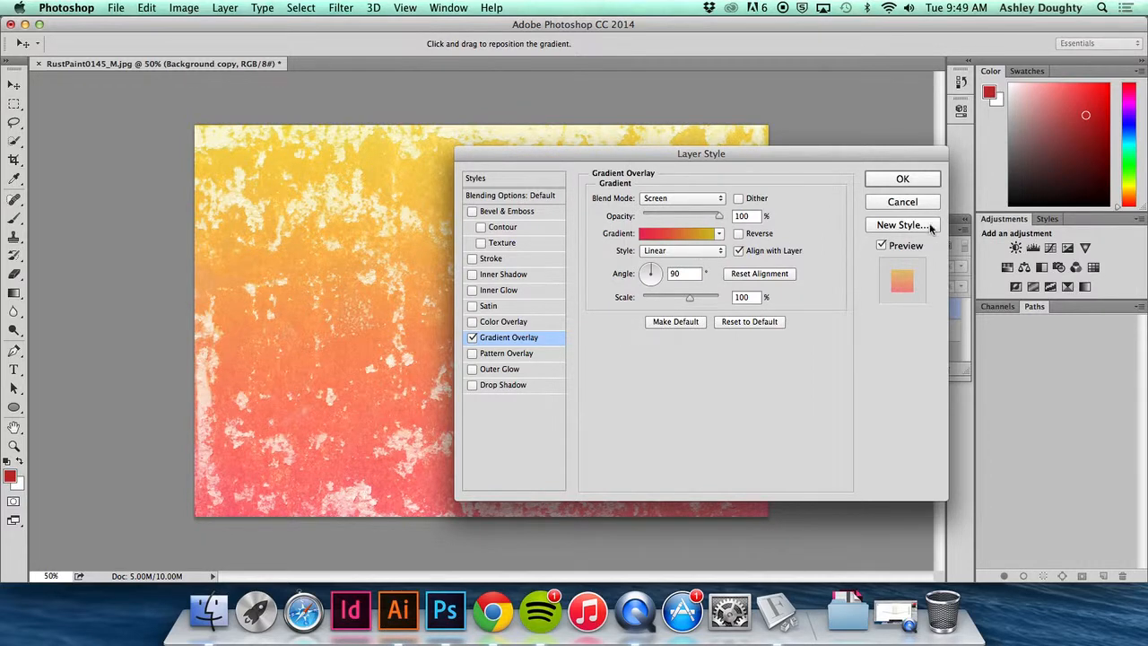
click(902, 180)
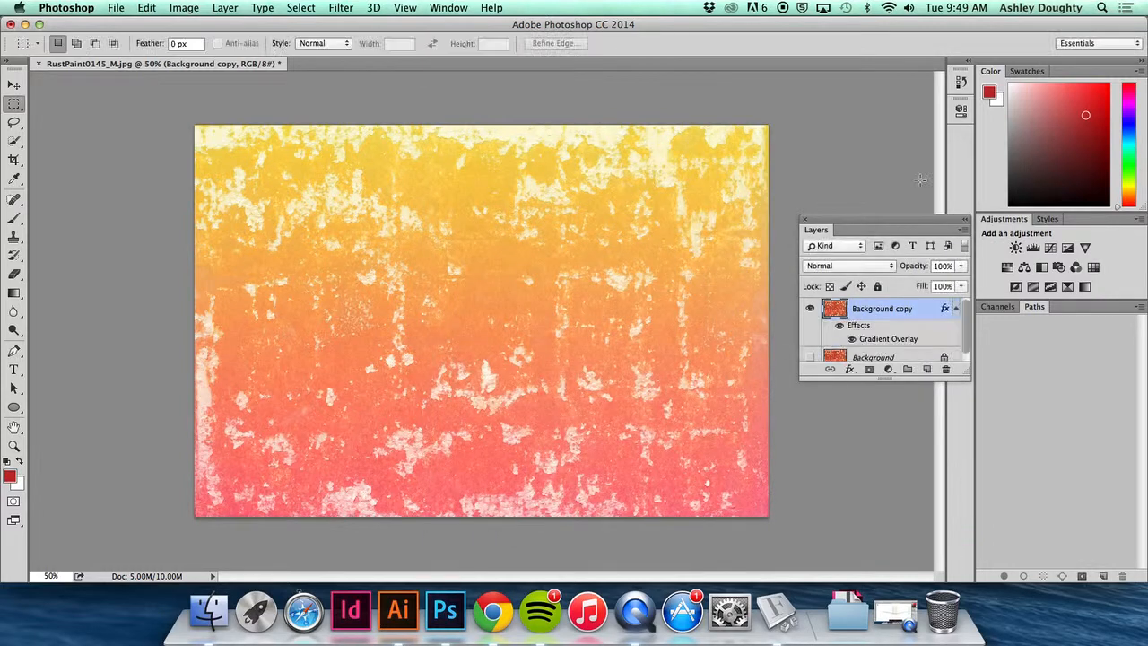
Step: Hide the Background copy layer with the gradient and duplicate the original Background layer again
scroll(966, 317, down, 1)
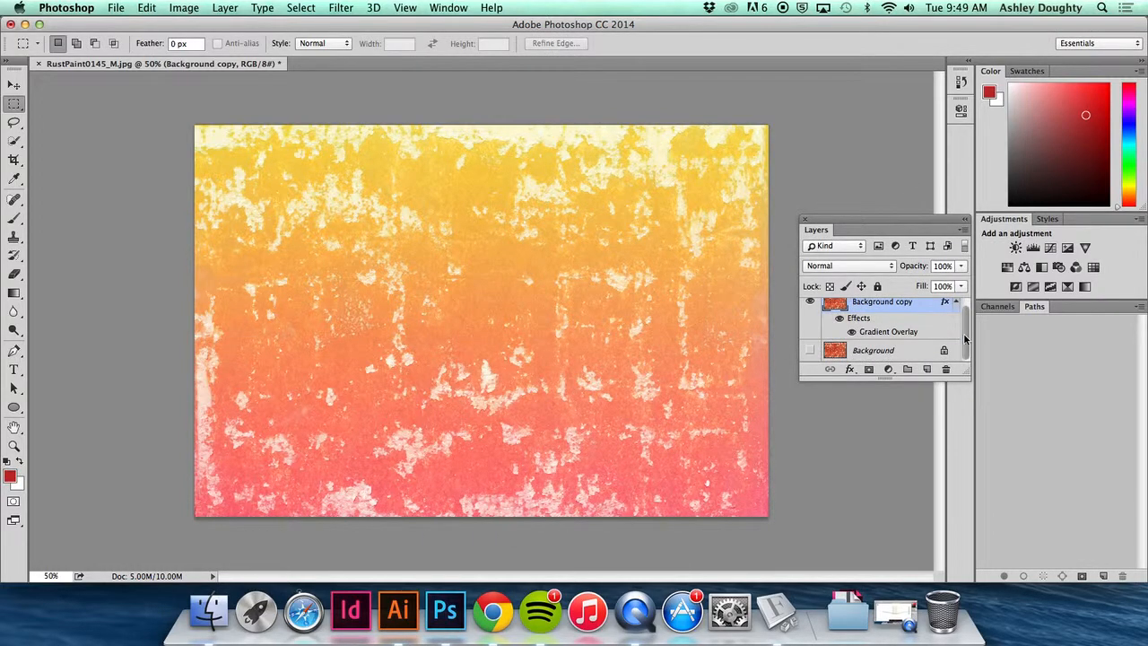
click(810, 302)
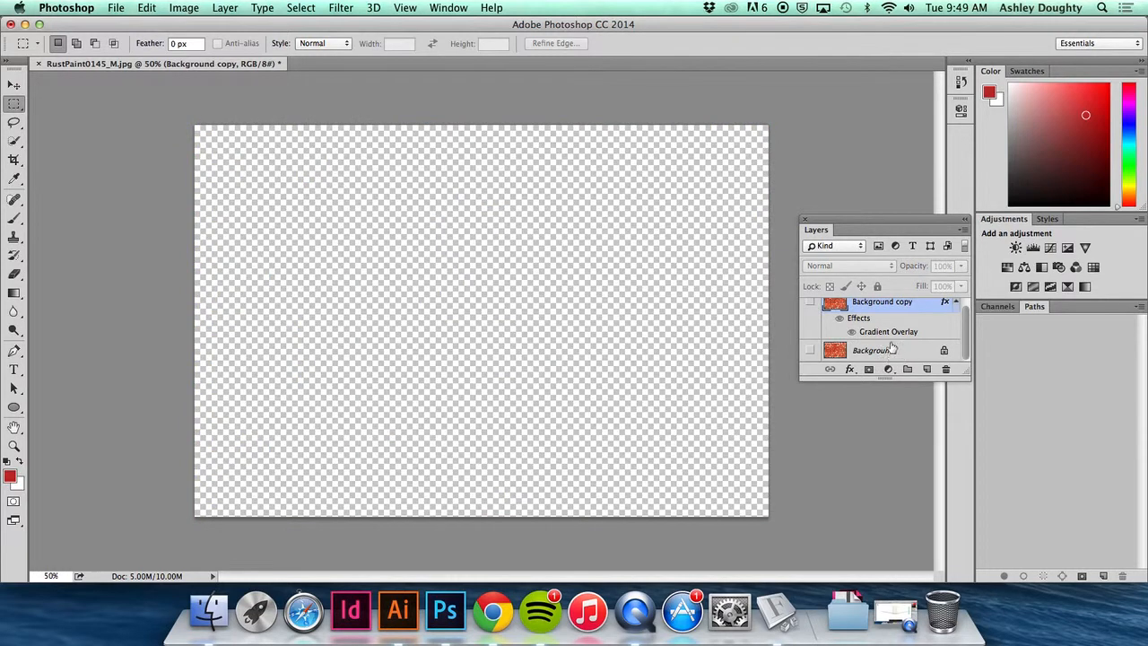
drag(911, 349, 927, 369)
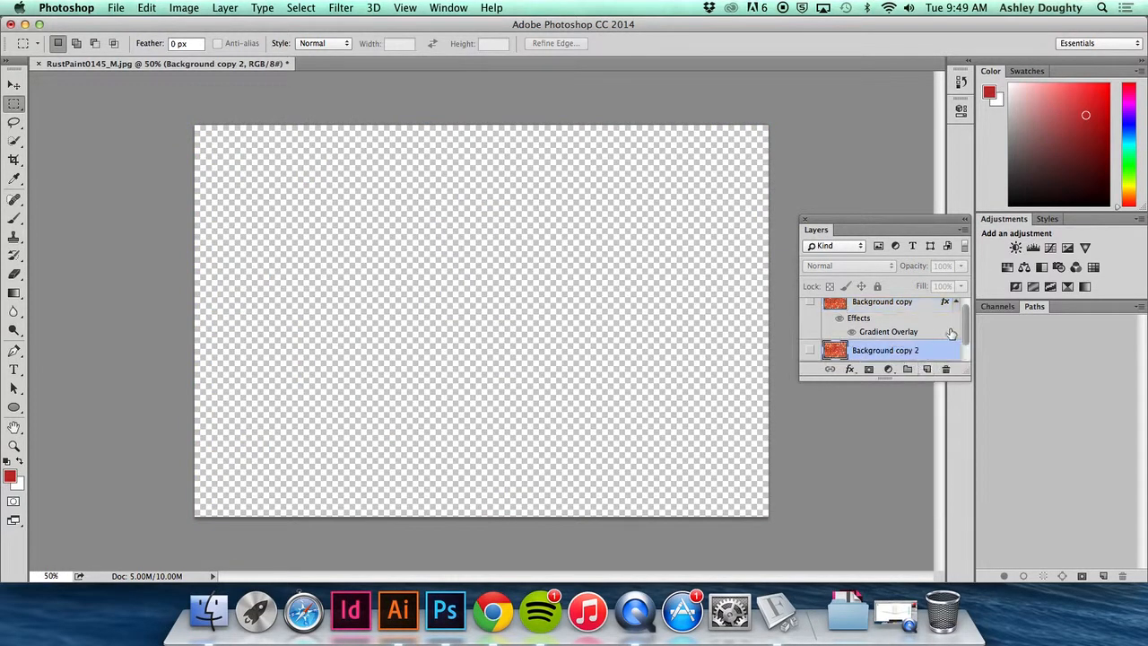
scroll(964, 324, up, 1)
drag(965, 325, 964, 319)
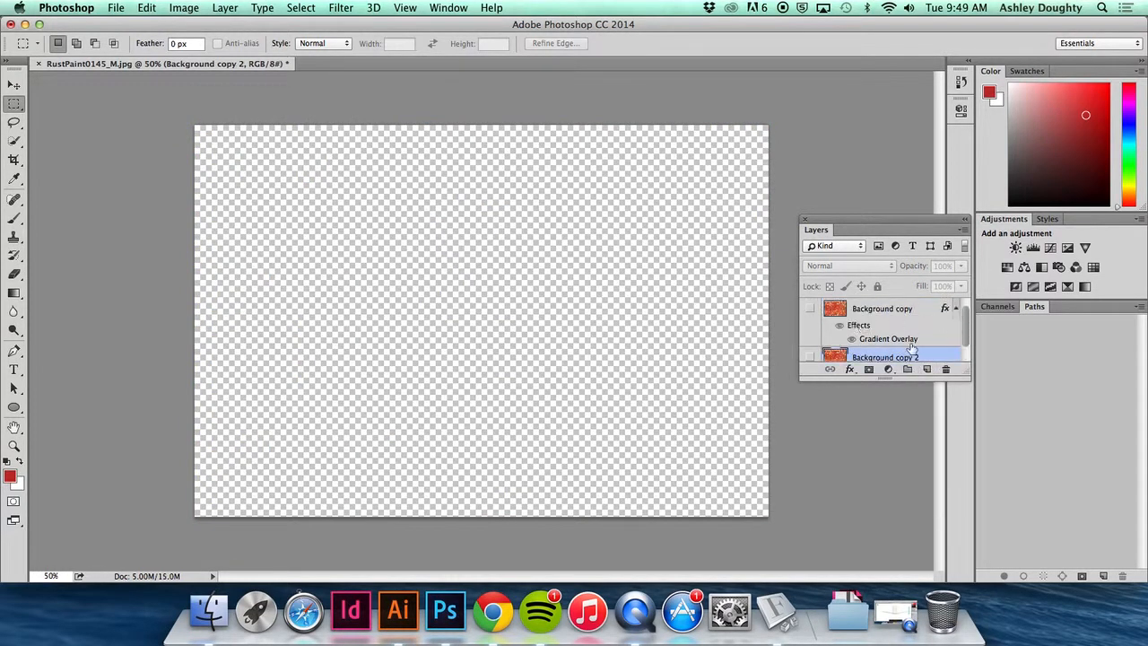
Step: Move the Background copy 2 layer to the top of the layer stack and make it visible
drag(937, 359, 919, 296)
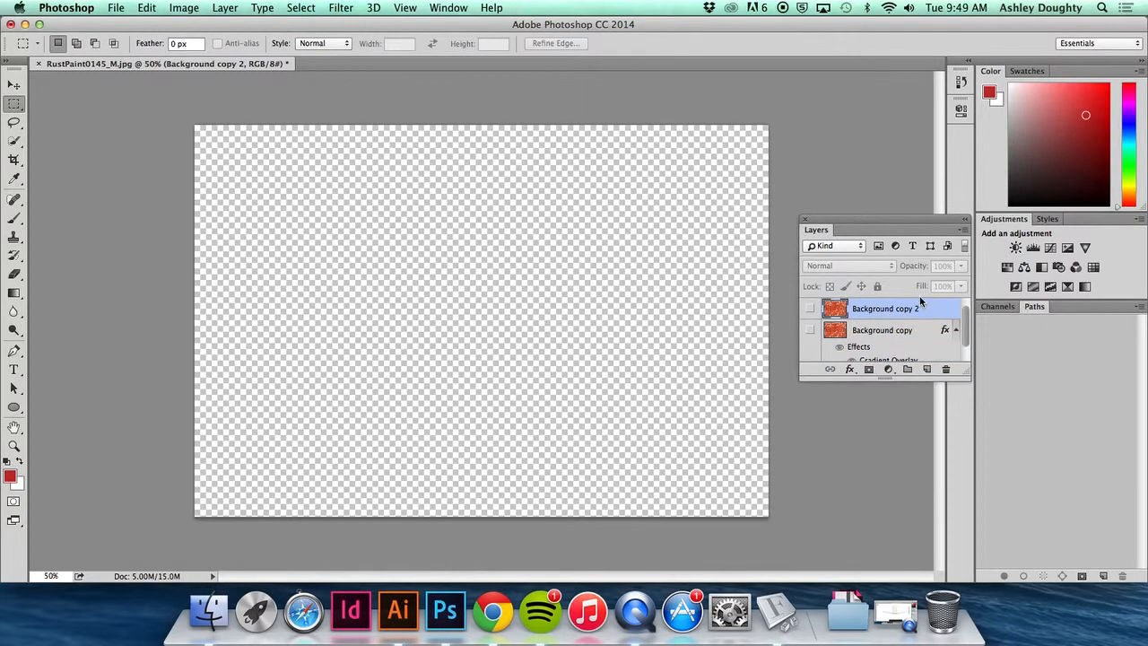
click(809, 309)
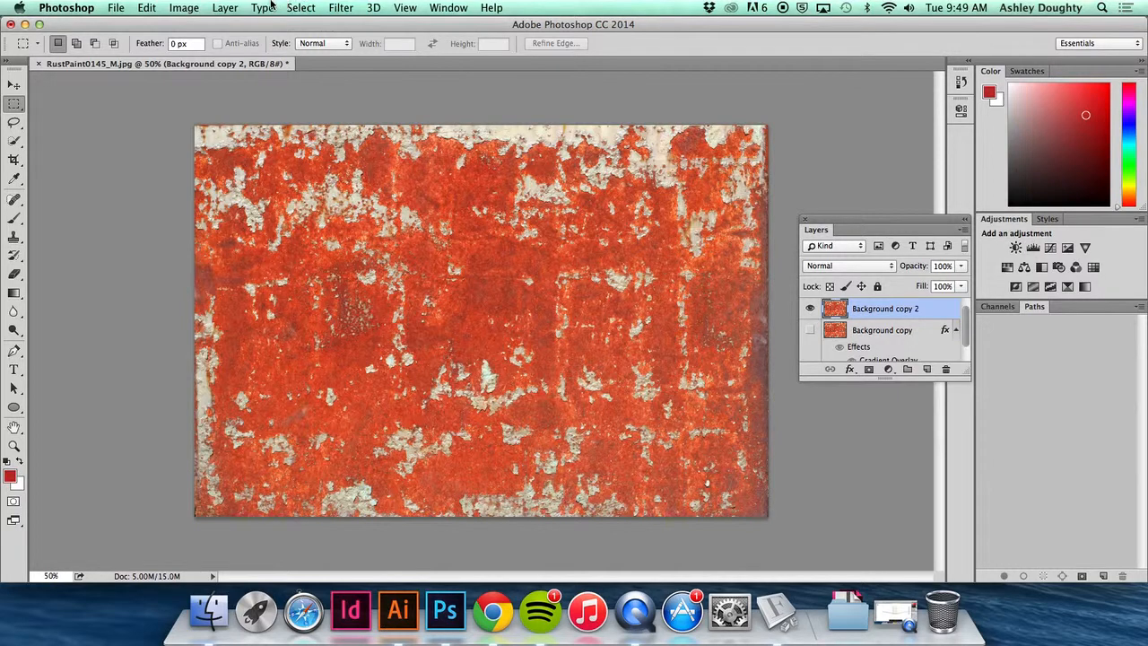
Step: Start a Gradient Map adjustment directly on Background copy 2 and set its gradient's starting colour stop to a brighter red
click(227, 8)
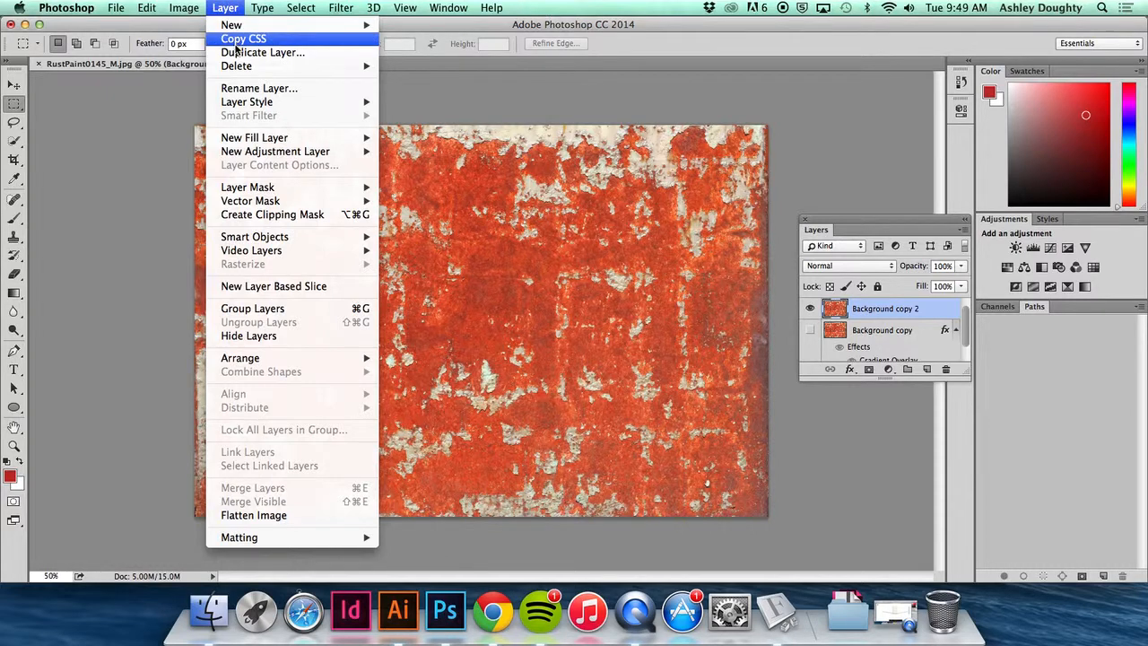
mouse_move(257, 98)
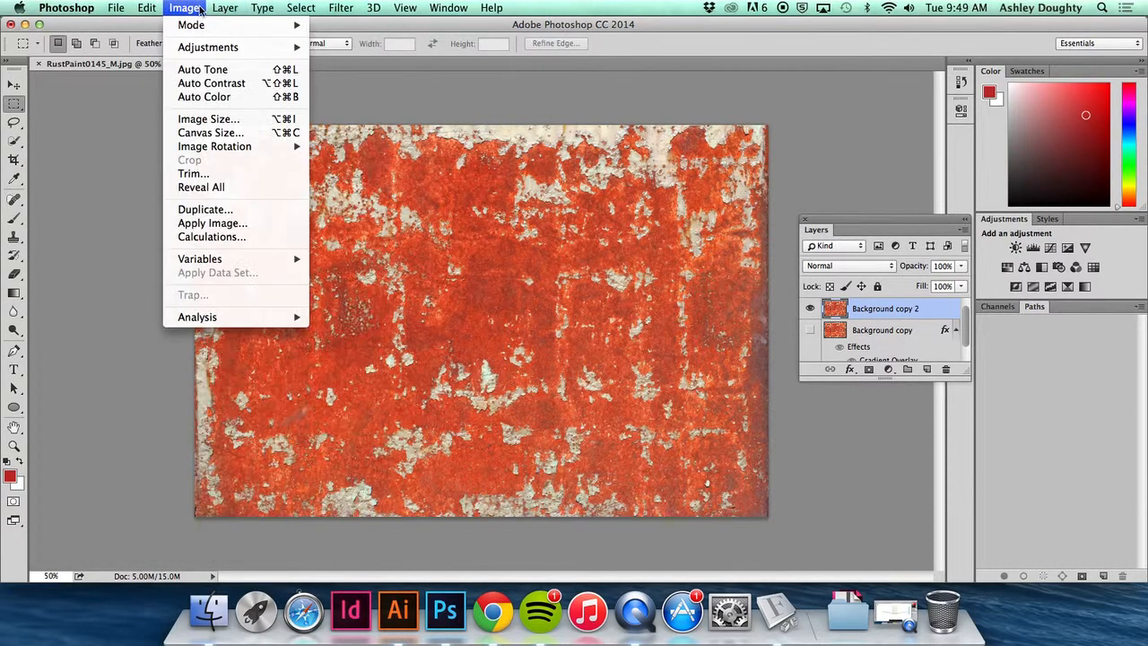
mouse_move(184, 9)
mouse_move(198, 49)
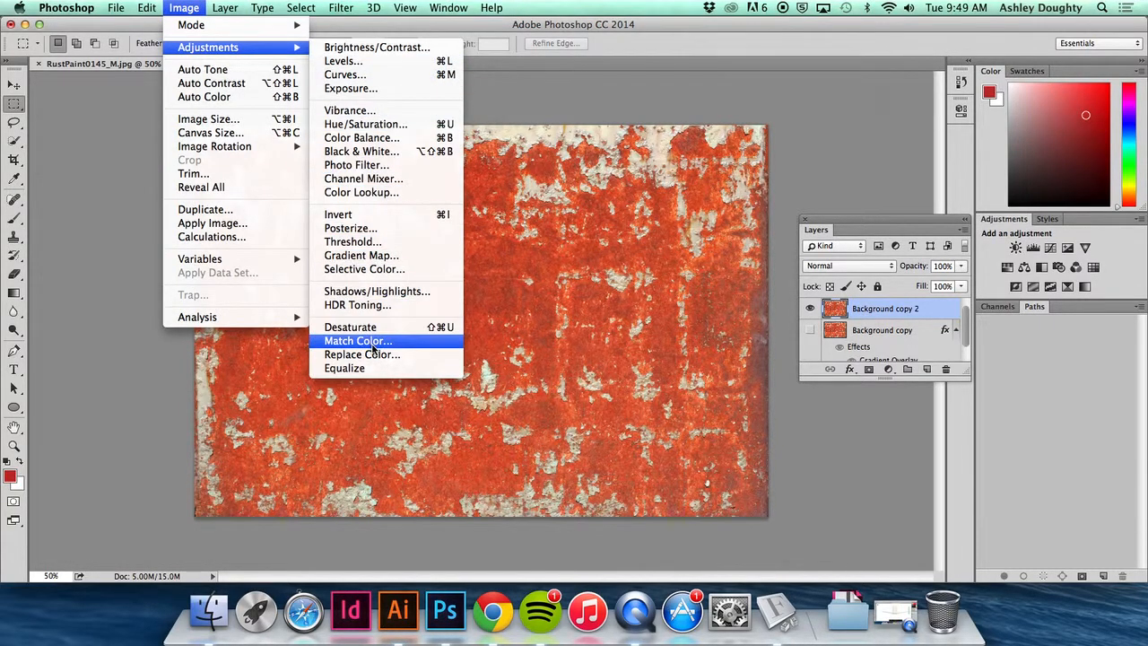
click(363, 258)
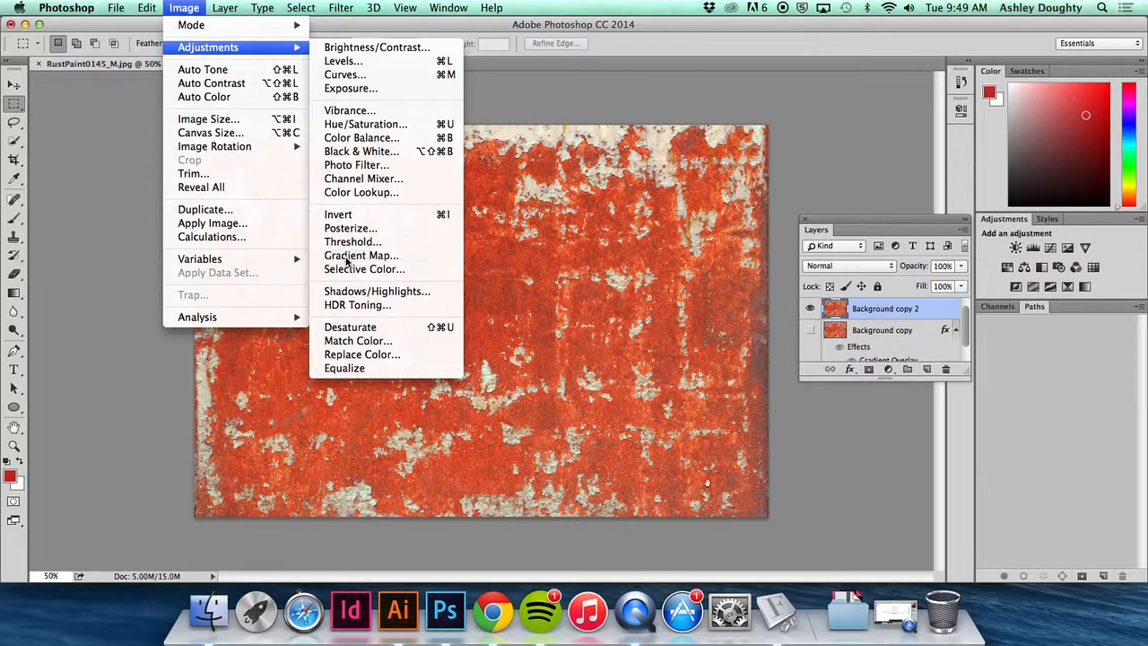
drag(540, 218, 471, 229)
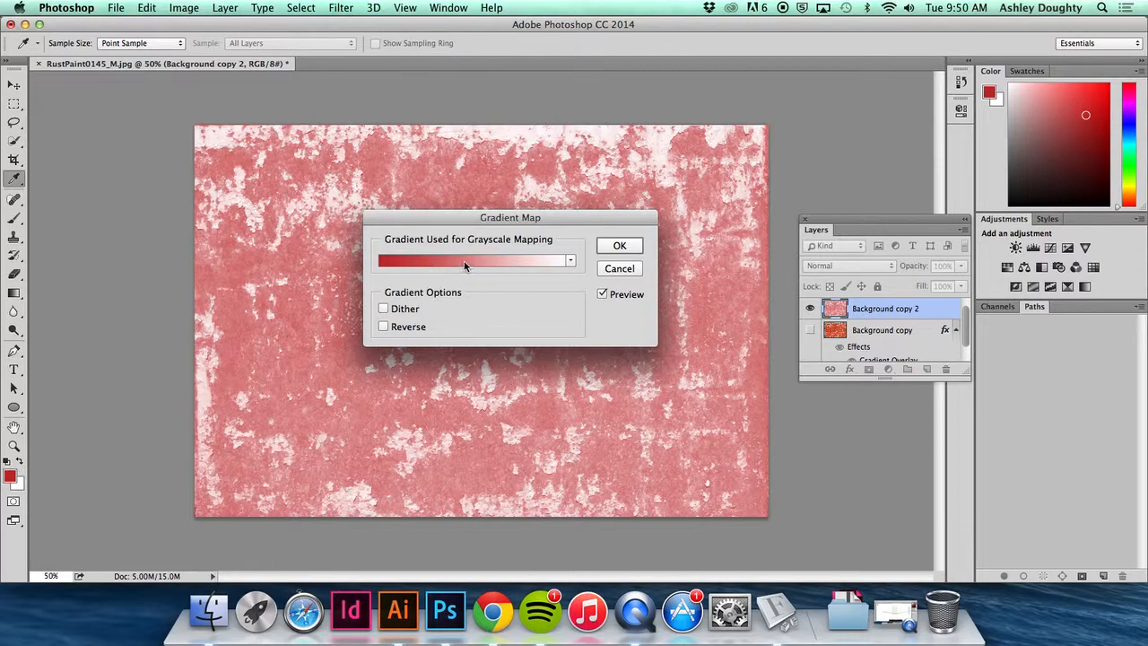
click(465, 265)
mouse_move(541, 117)
mouse_down()
mouse_move(634, 202)
mouse_move(598, 121)
mouse_move(545, 121)
mouse_up()
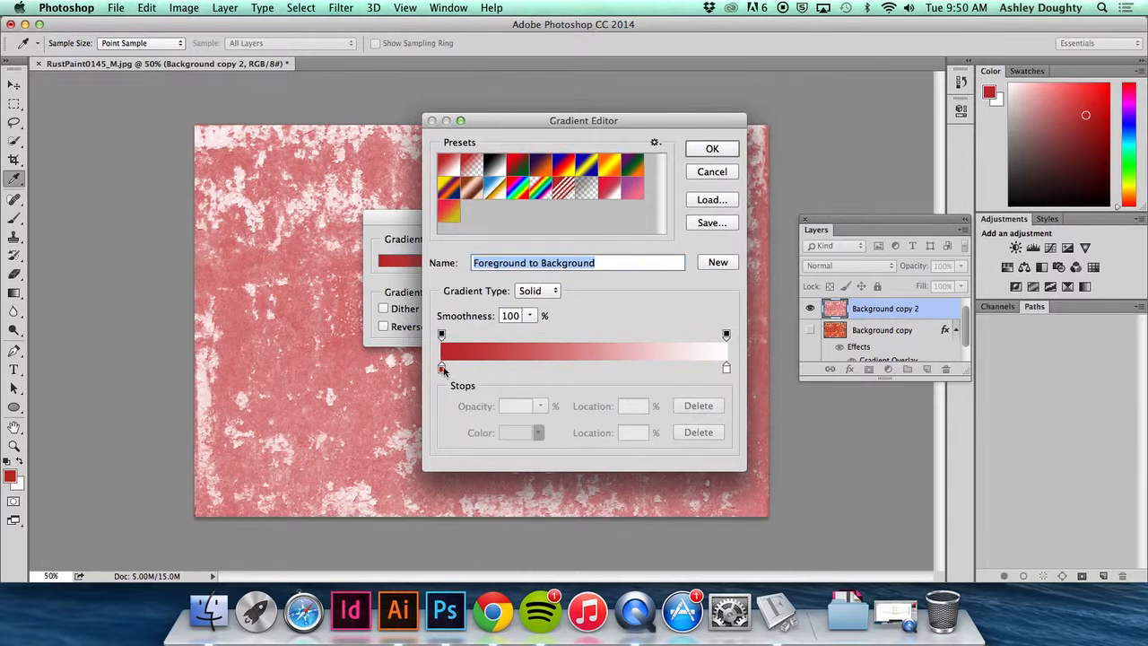
double_click(442, 370)
drag(699, 112, 611, 197)
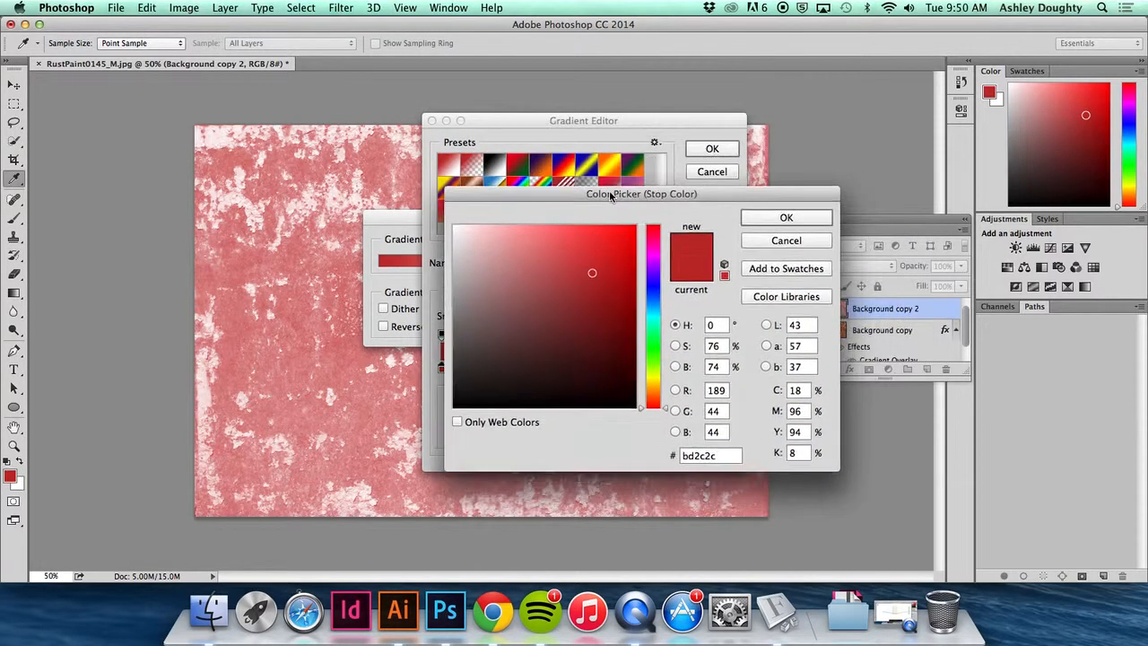
drag(570, 275, 601, 252)
click(786, 218)
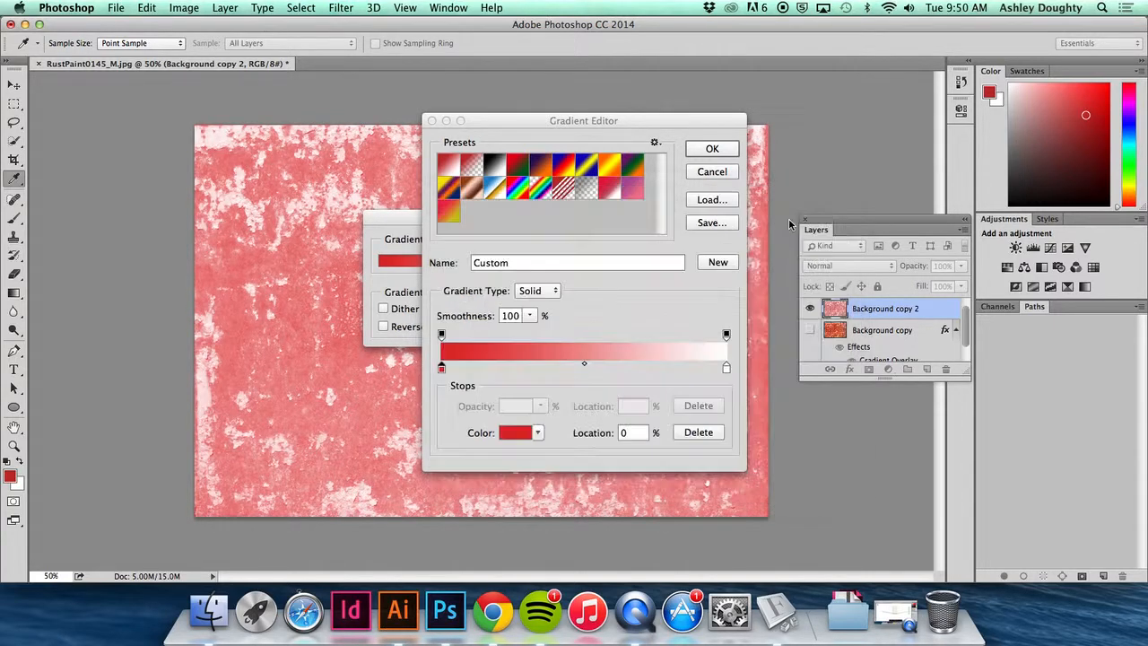
Step: Set the ending colour stop of the gradient map from white to a very dark maroon
click(726, 367)
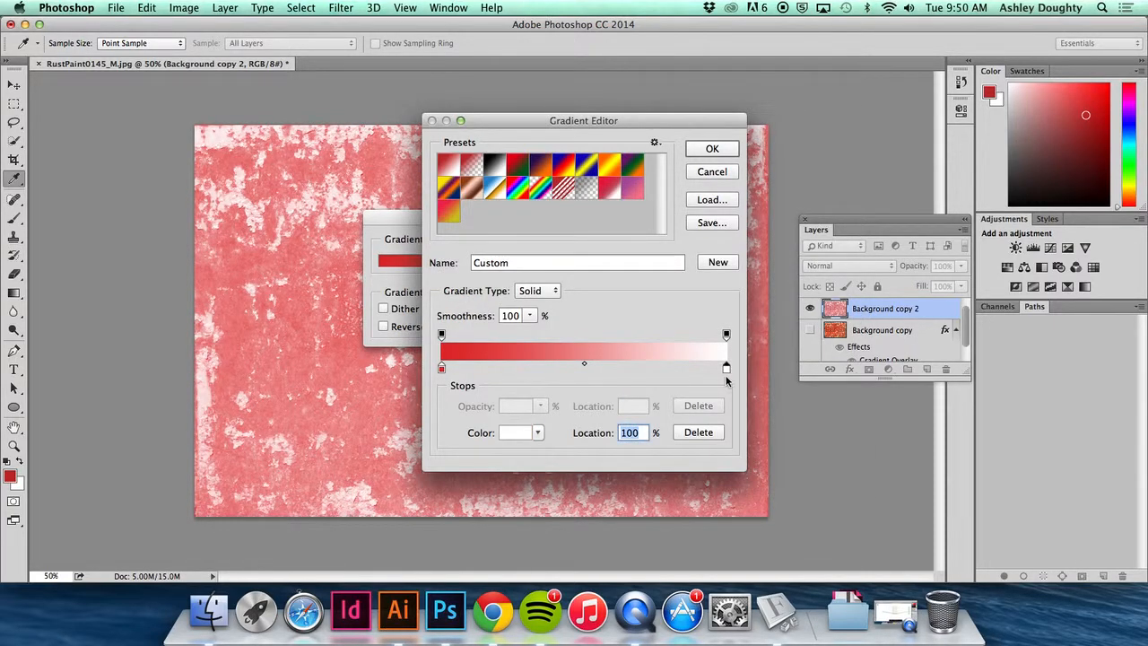
double_click(726, 372)
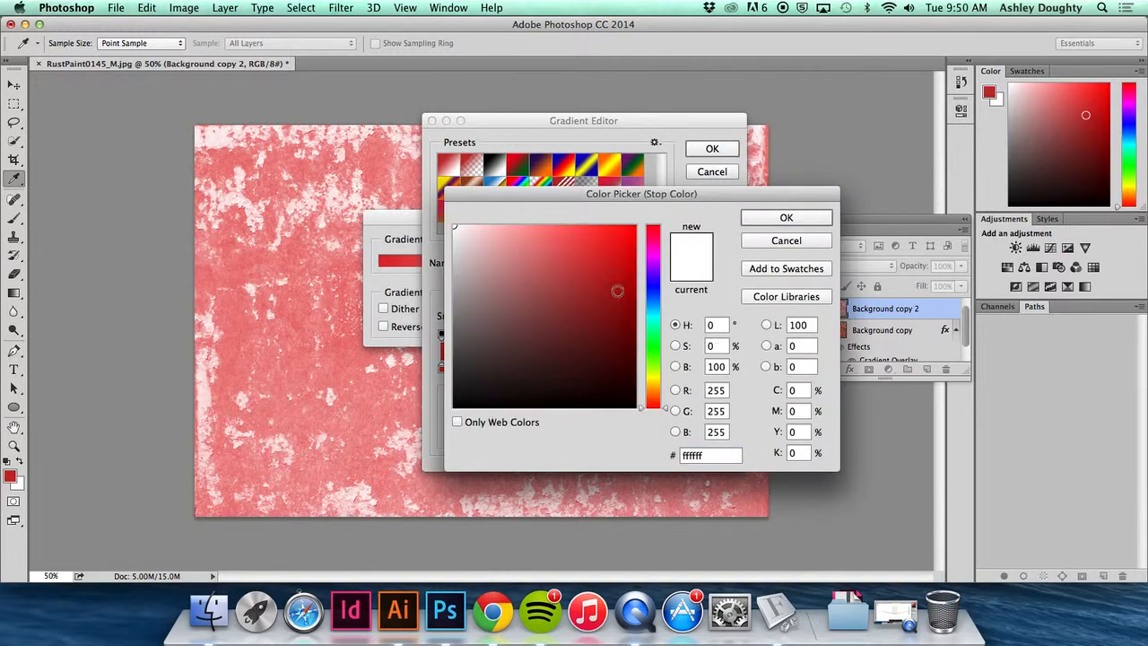
mouse_move(615, 290)
mouse_down()
mouse_move(598, 320)
mouse_move(604, 311)
mouse_move(603, 355)
mouse_up()
click(786, 219)
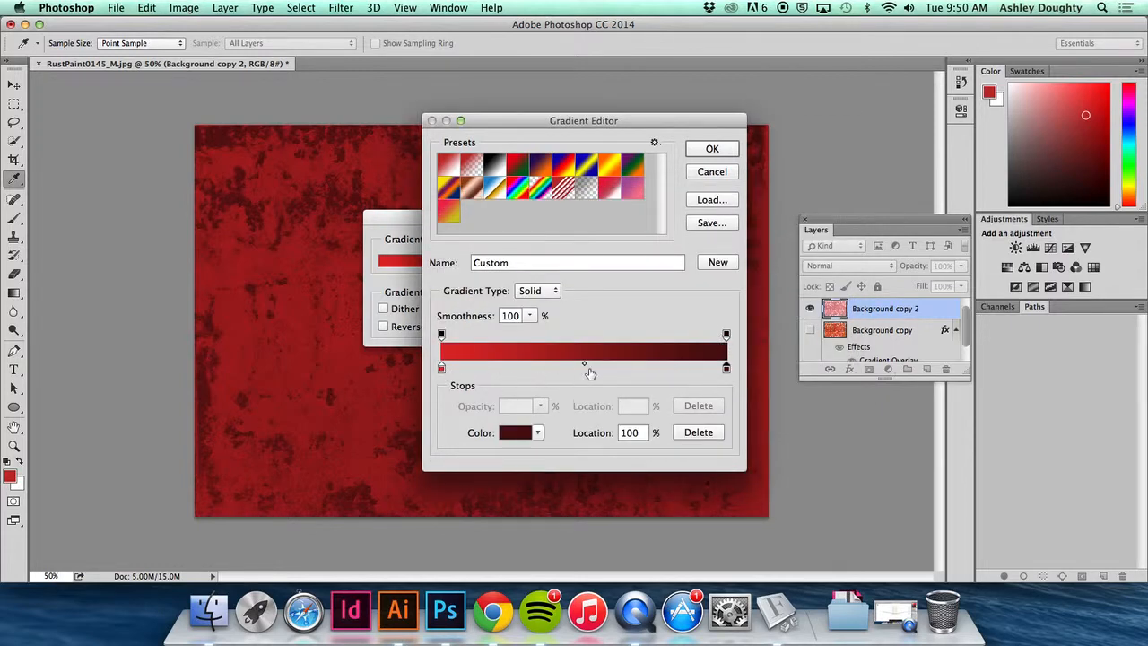
Step: Shift the gradient's colour midpoint toward the bright red stop and apply the Gradient Map to Background copy 2
drag(585, 364, 580, 392)
click(582, 368)
click(441, 369)
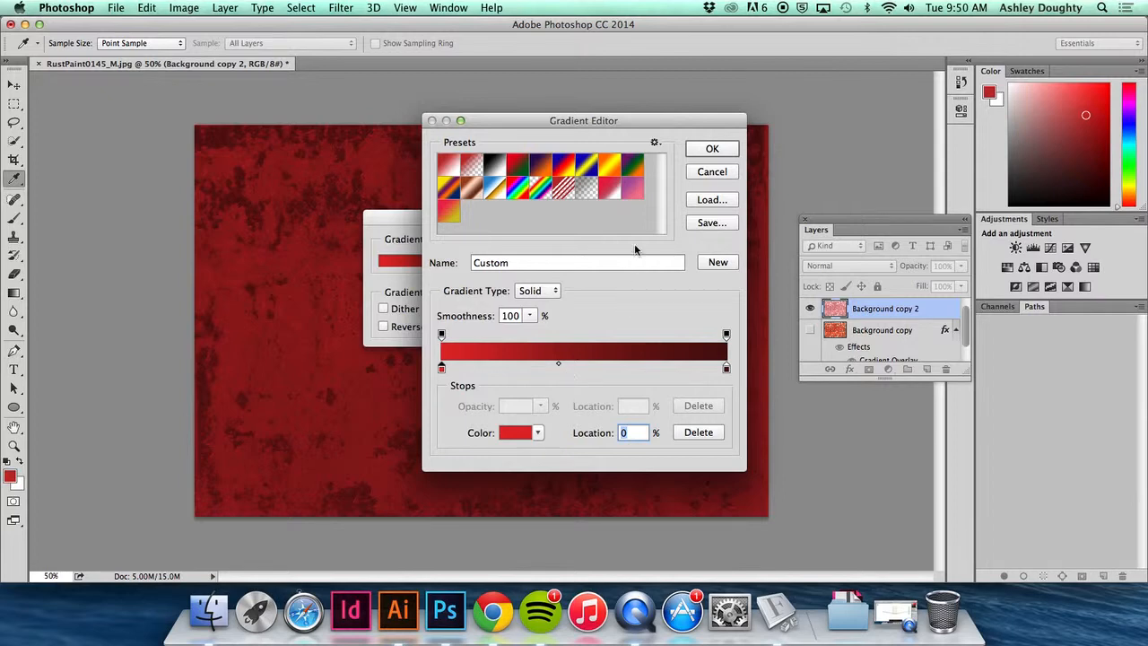
click(718, 149)
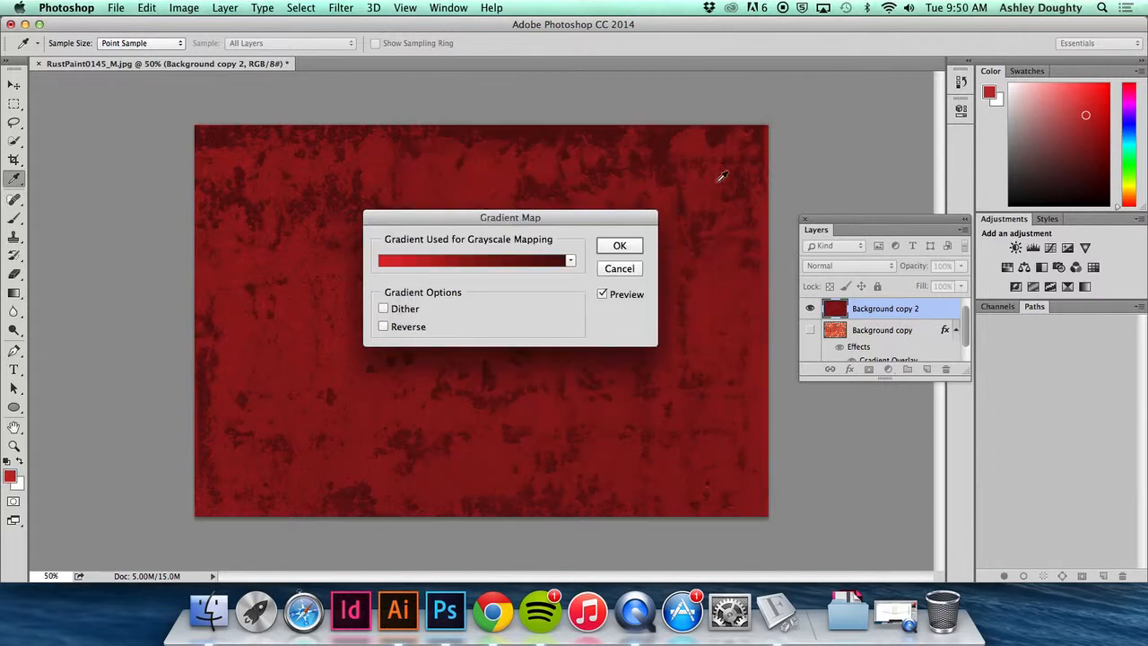
click(621, 248)
key(m)
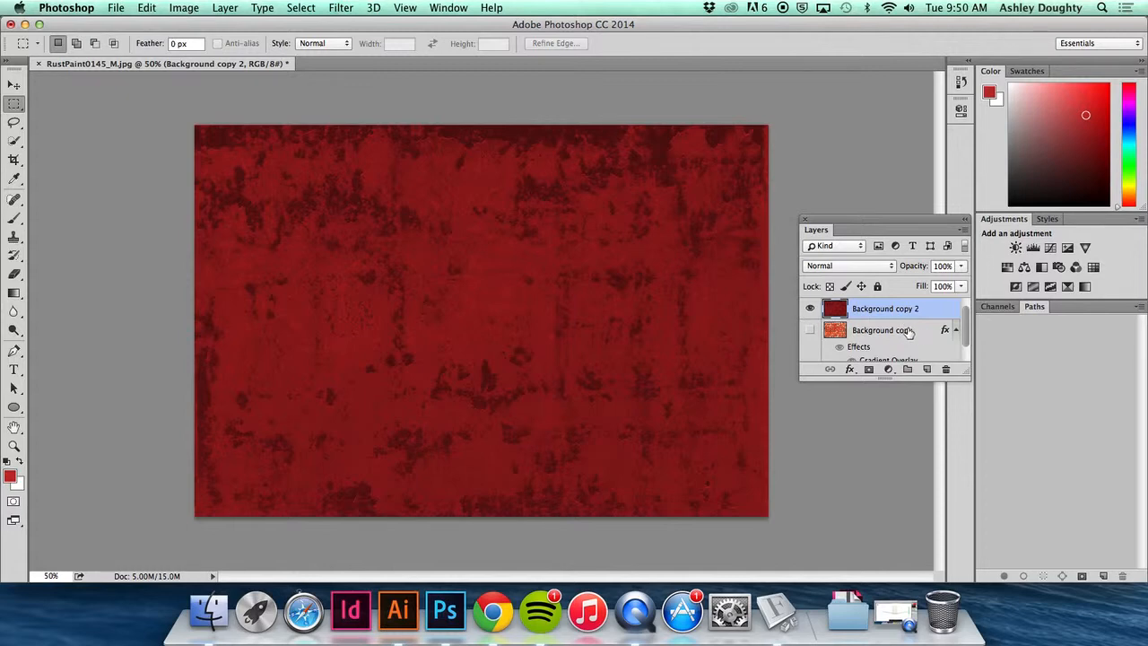
click(227, 8)
mouse_move(194, 48)
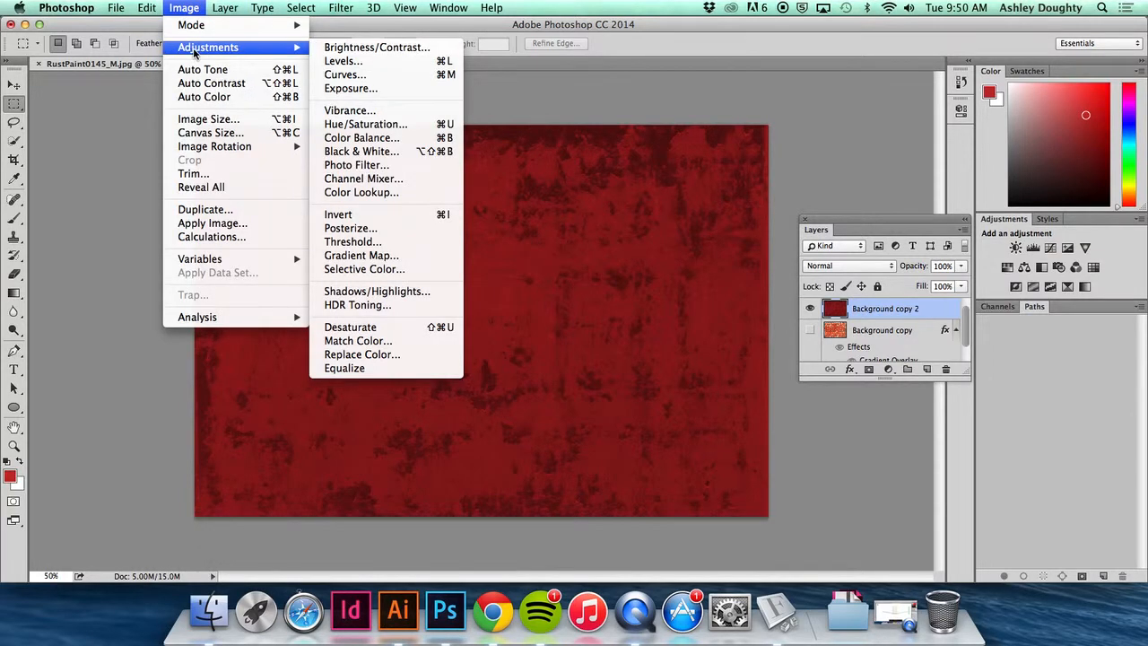
click(190, 8)
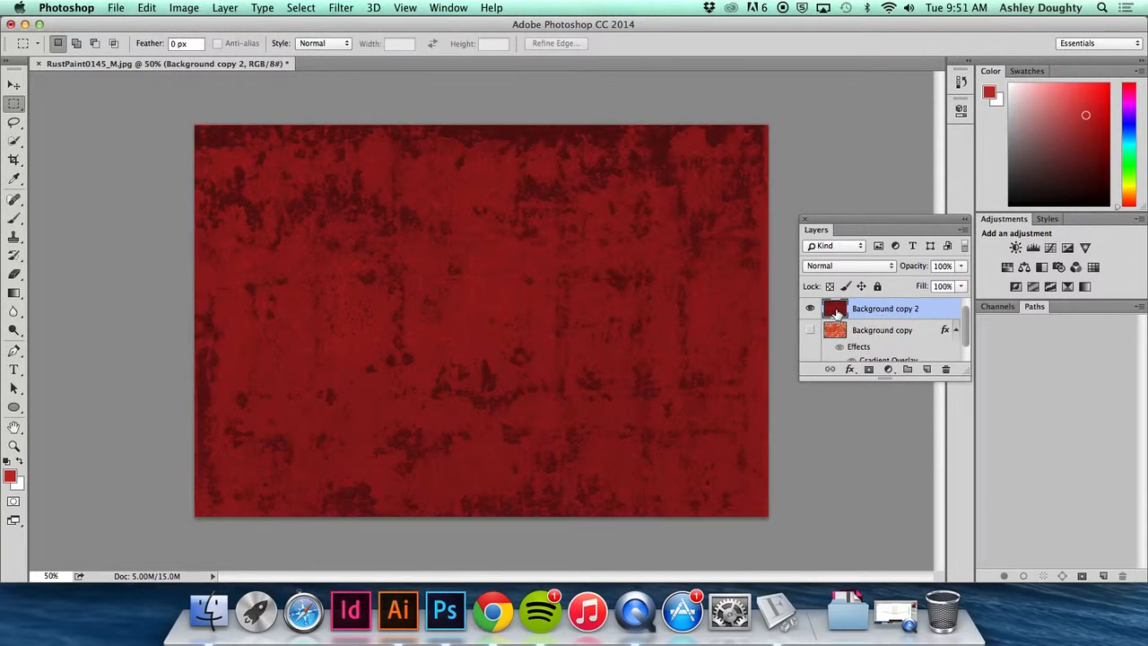
Step: Revert the document history to the Layer Order state, undoing the Gradient Map adjustment on Background copy 2
click(961, 82)
click(863, 113)
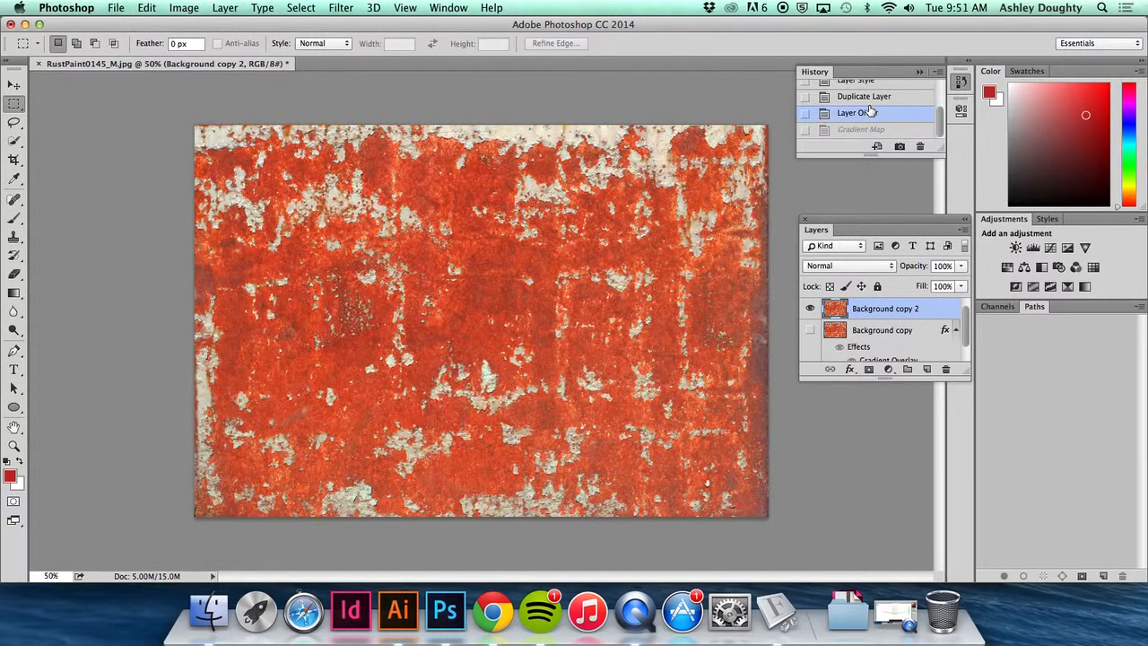
click(919, 71)
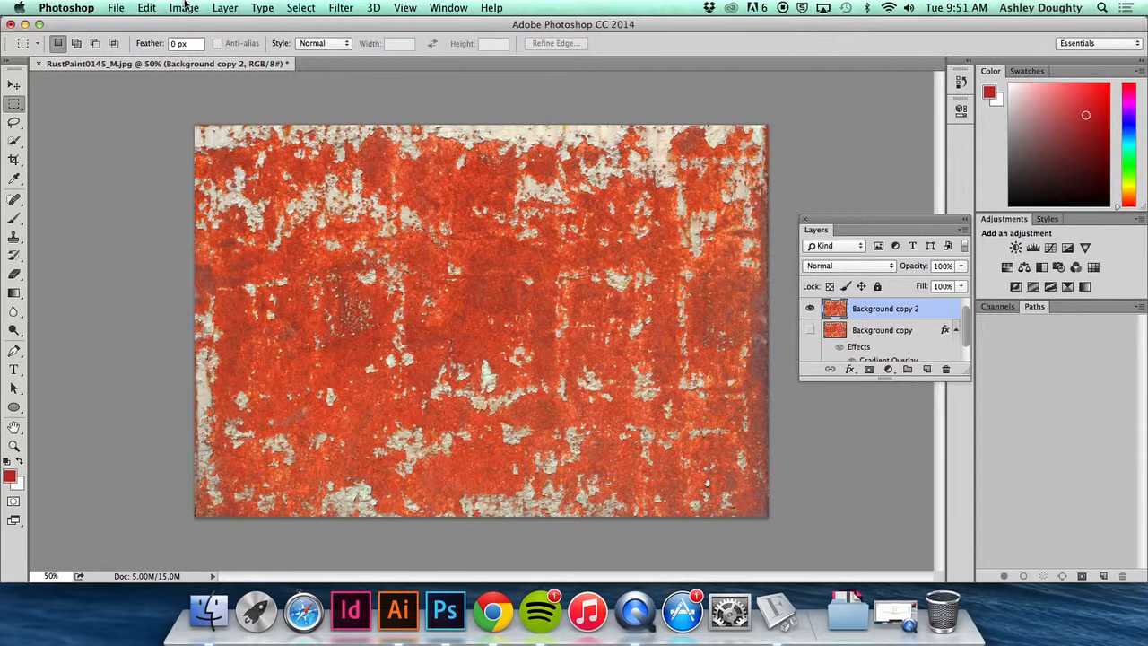
Step: Add a Gradient Map adjustment layer with the default name above Background copy 2 and apply the "sunset" preset
click(225, 7)
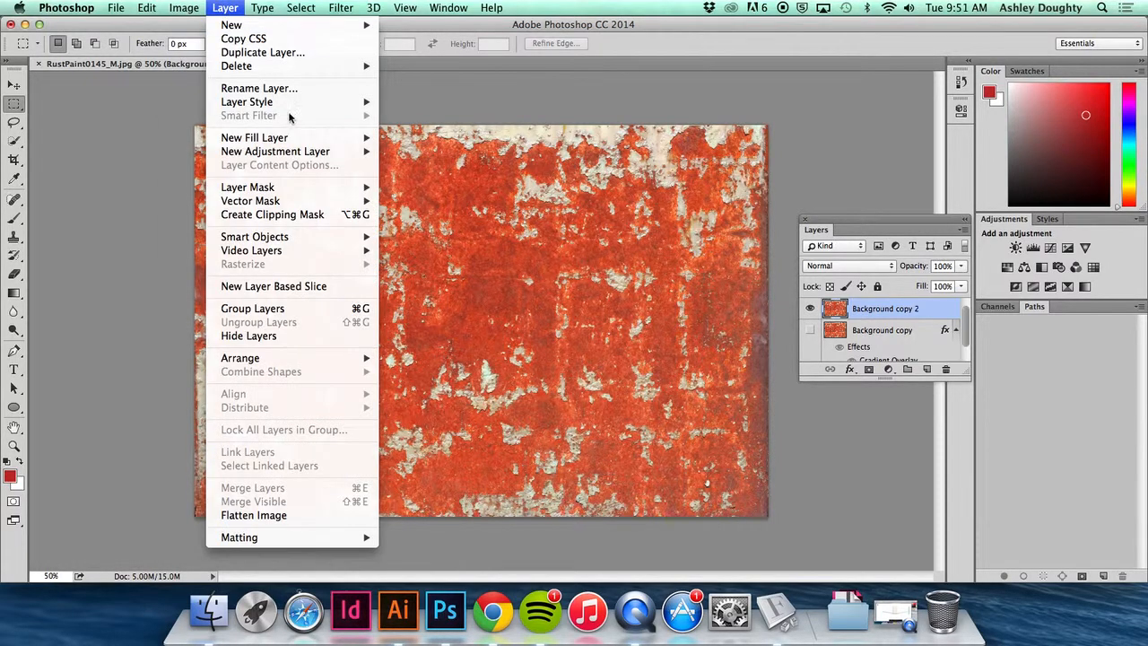
mouse_move(296, 154)
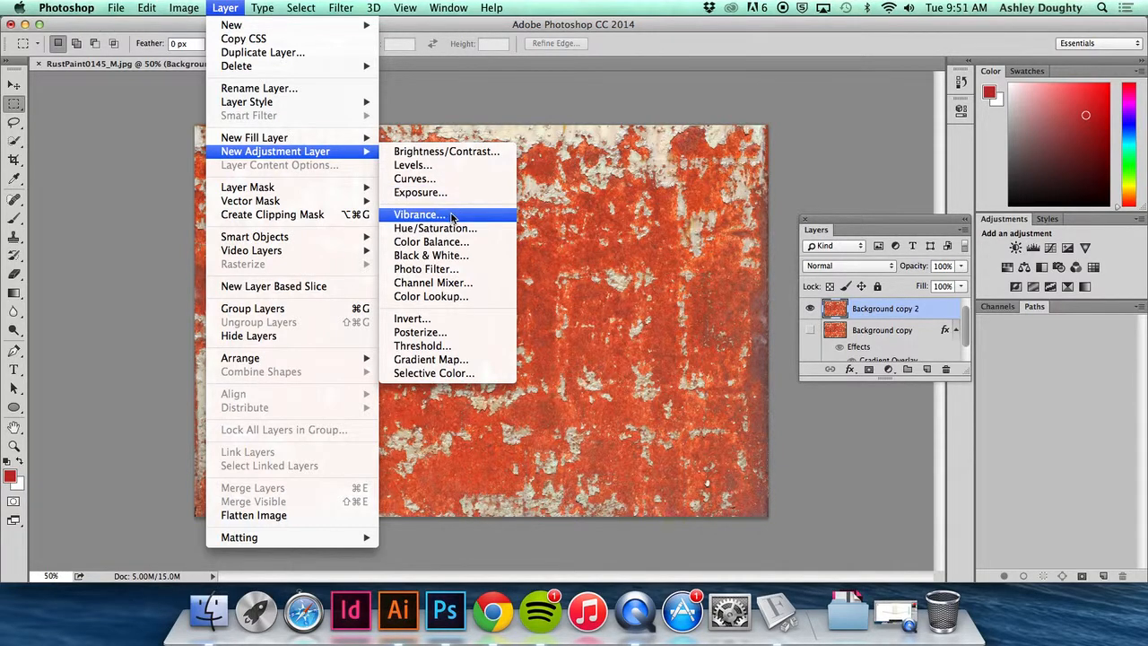
click(441, 359)
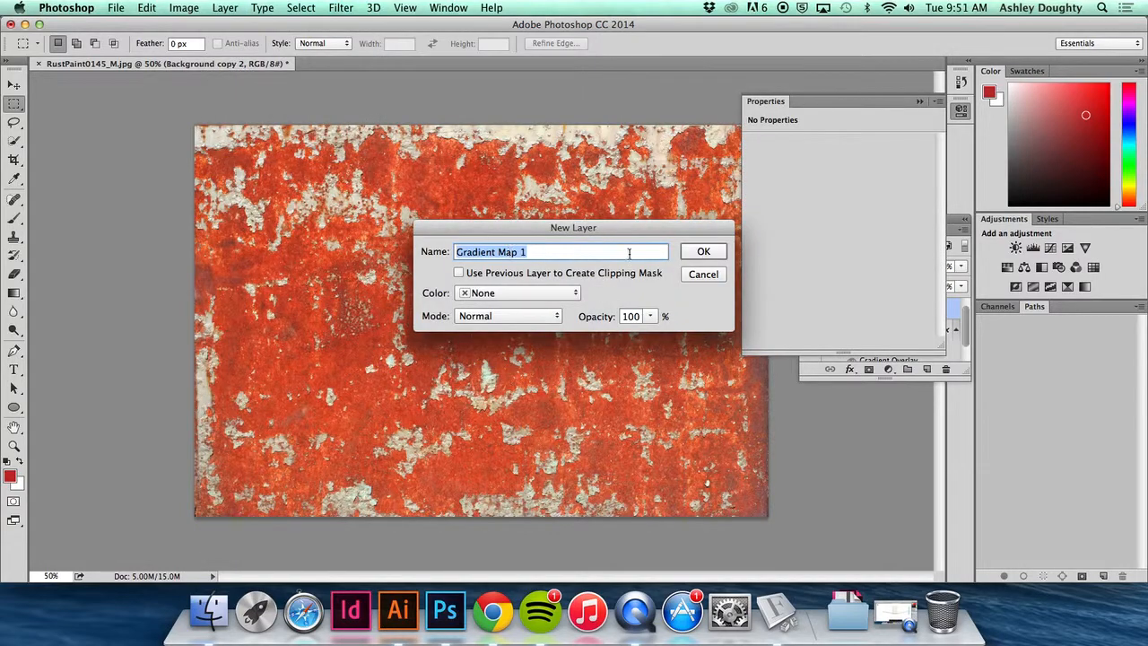
click(705, 252)
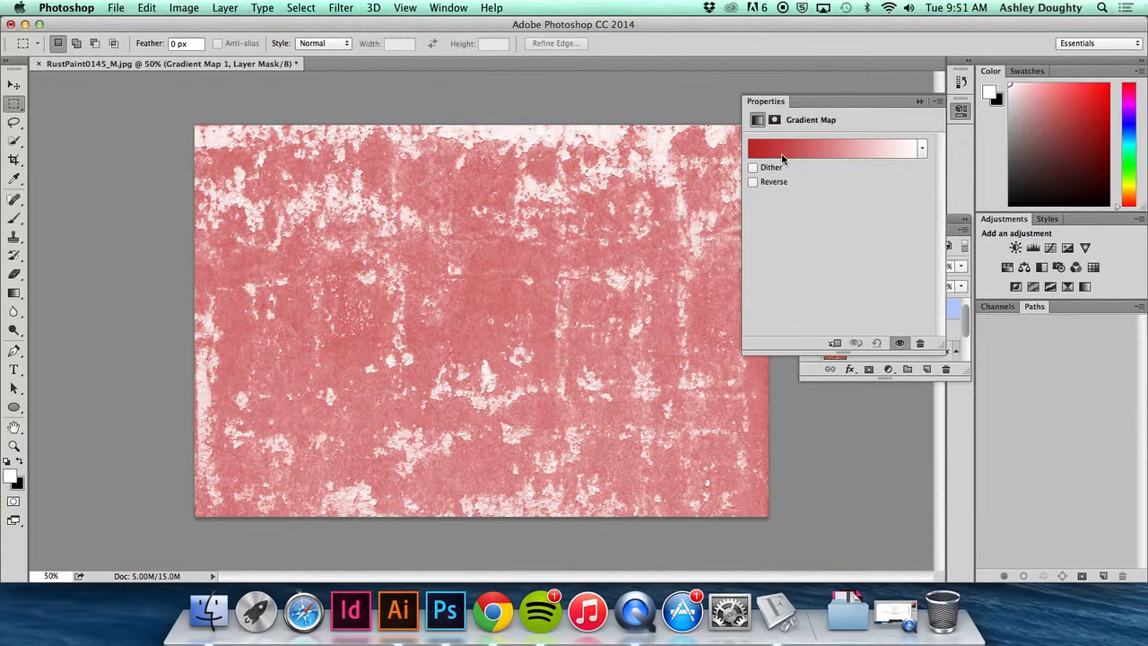
click(791, 154)
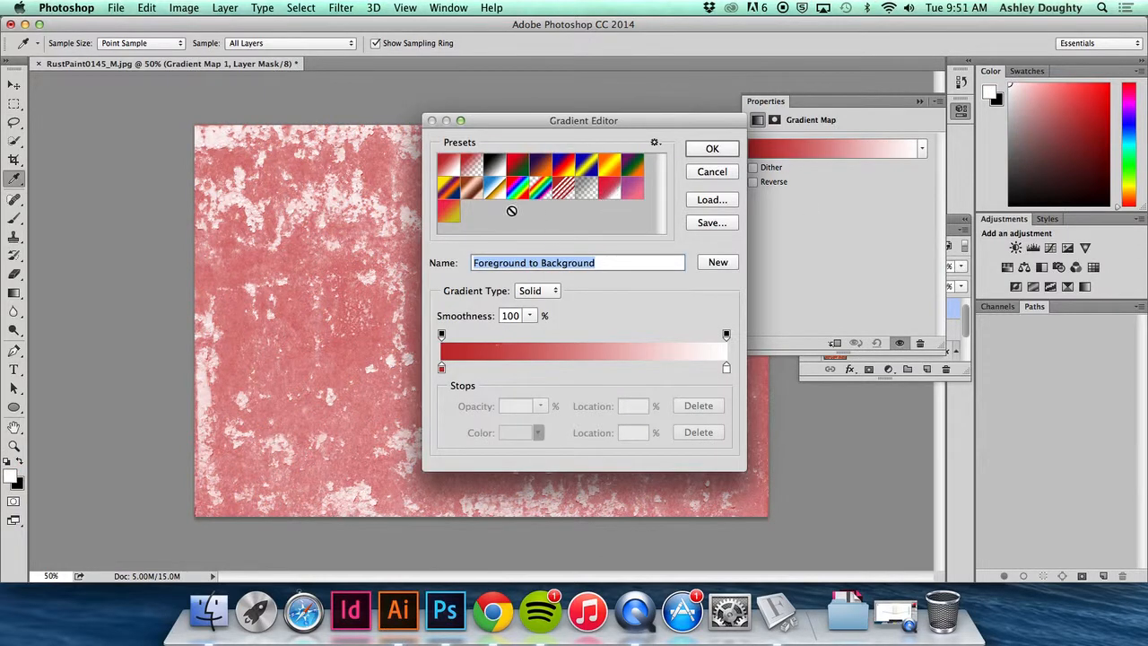
click(453, 217)
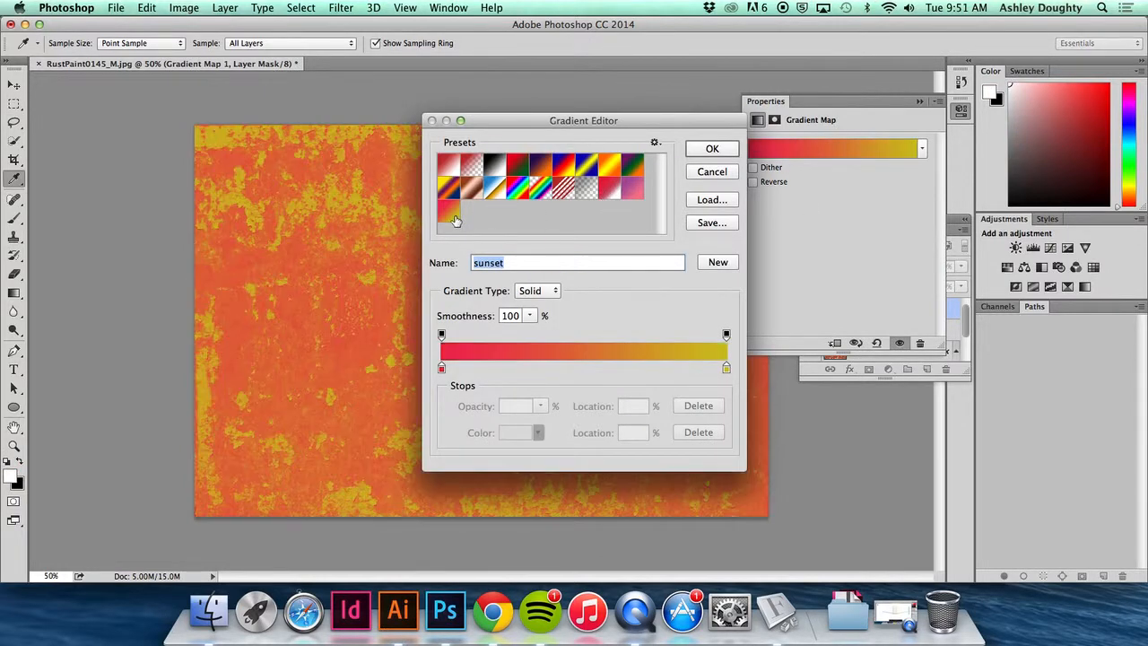
click(701, 149)
click(919, 101)
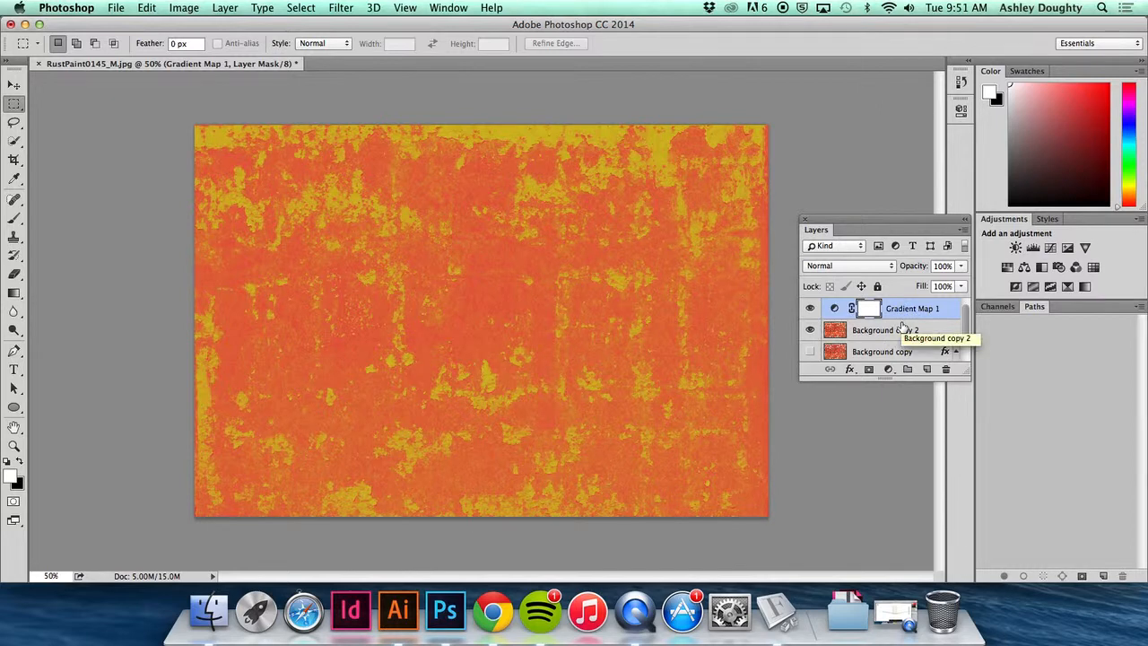
Step: Toggle the Gradient Map 1 layer's visibility to compare before and after, leaving the layer hidden
click(810, 308)
click(810, 308)
click(810, 309)
click(810, 308)
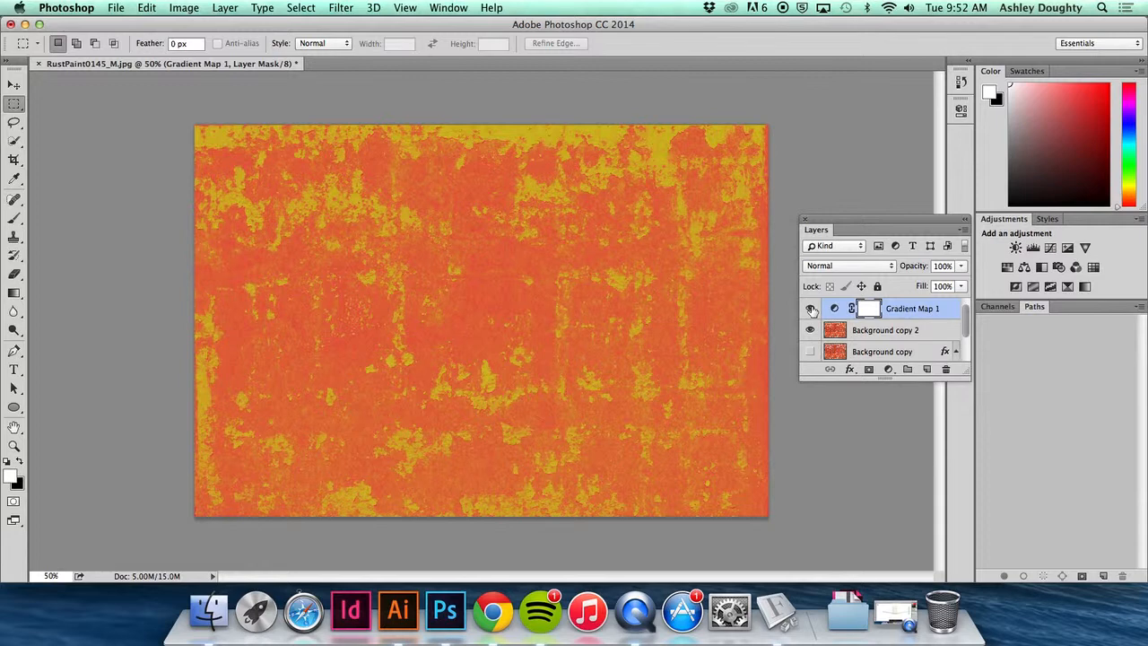
click(810, 309)
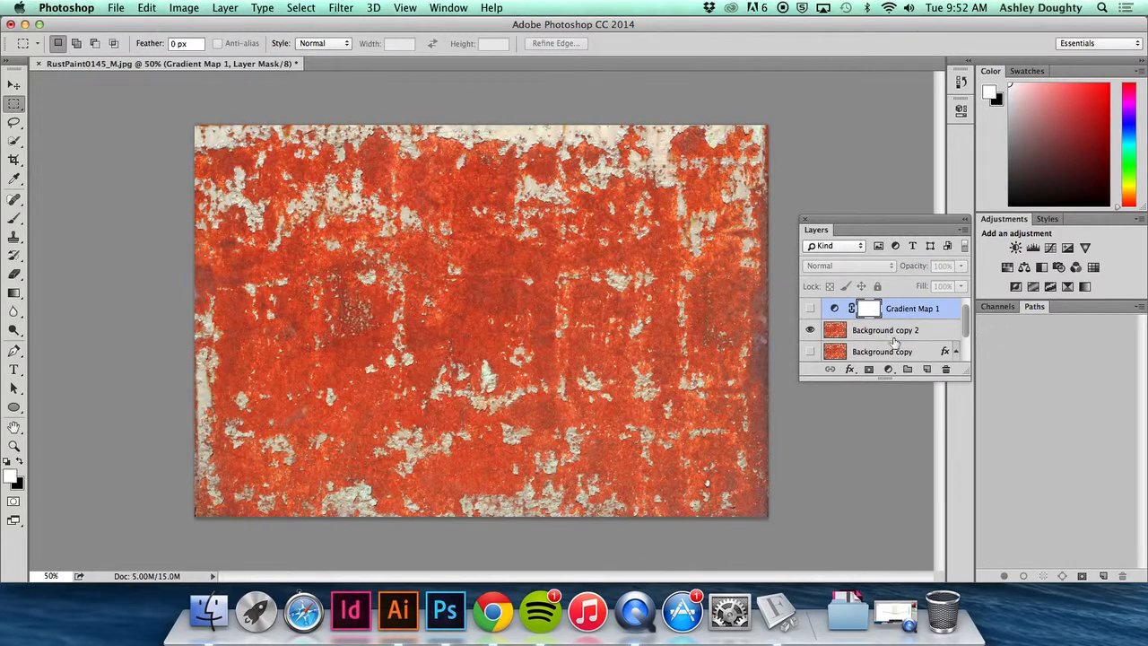
Step: Start a Black & White adjustment on the Background copy 2 layer and lower Reds to -48%
click(892, 336)
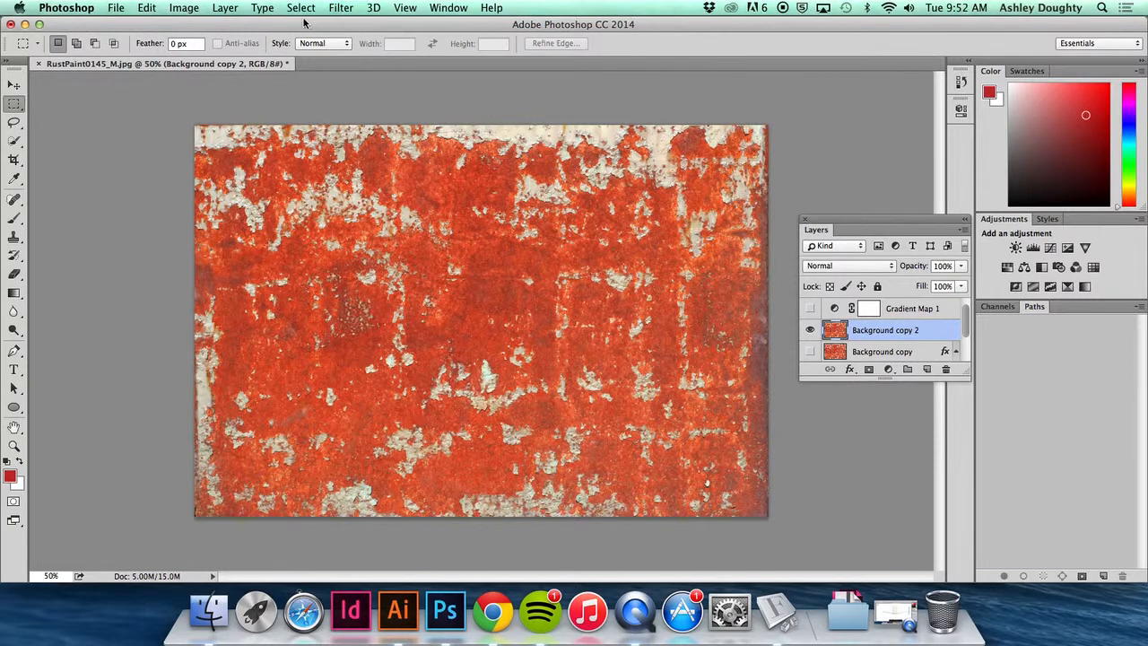
click(260, 8)
mouse_move(244, 5)
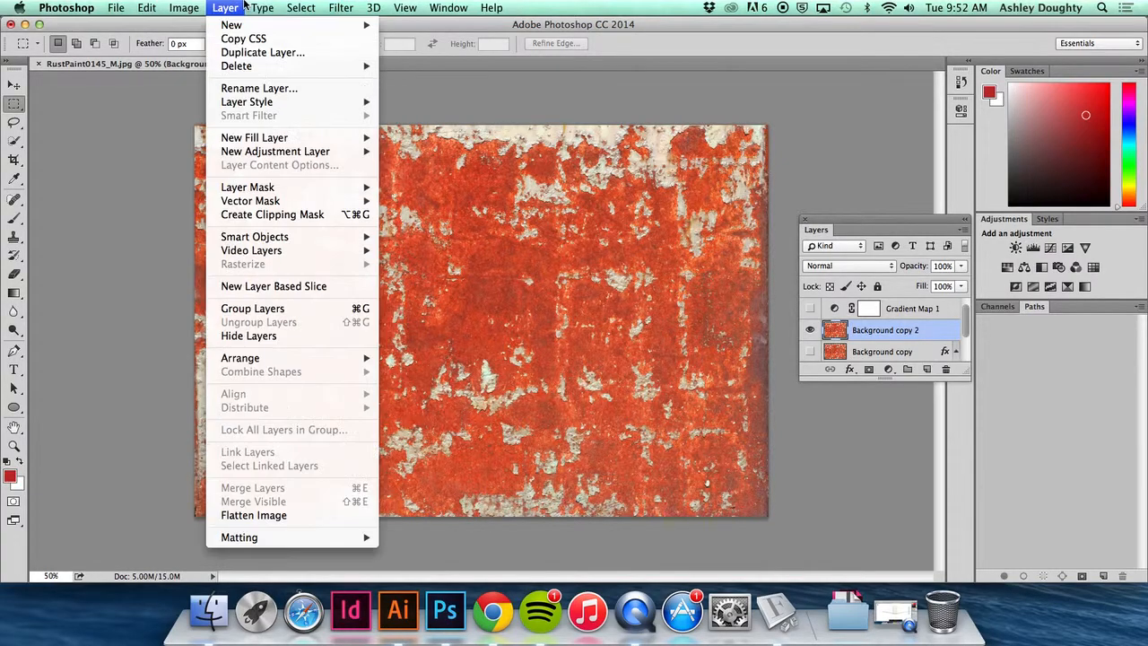
mouse_move(196, 6)
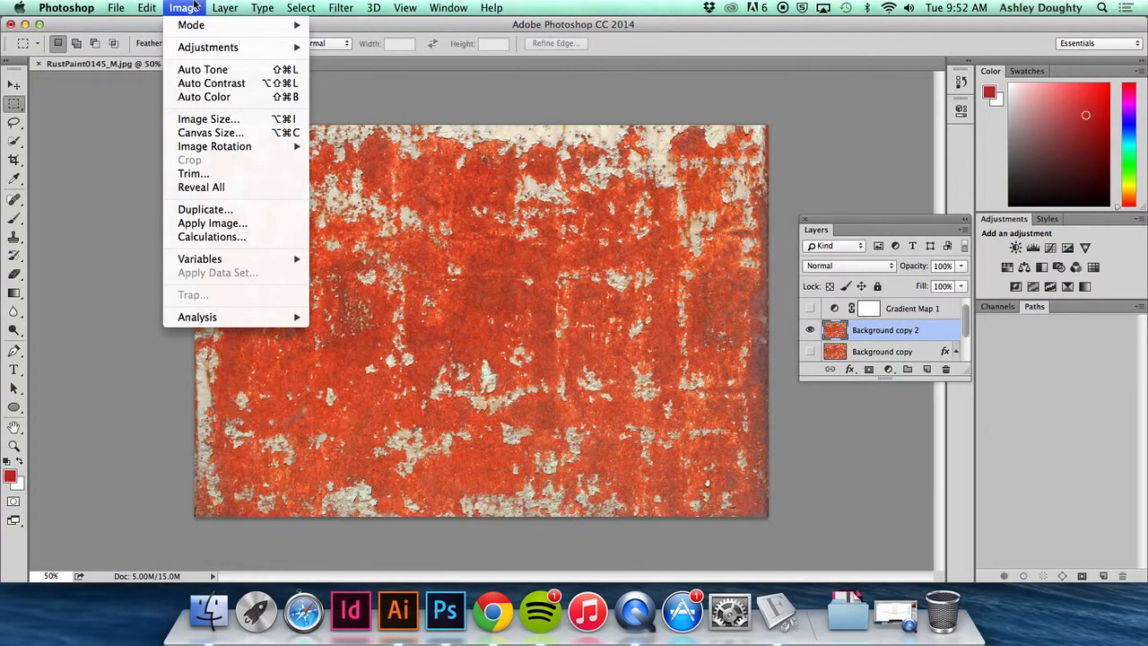
mouse_move(203, 50)
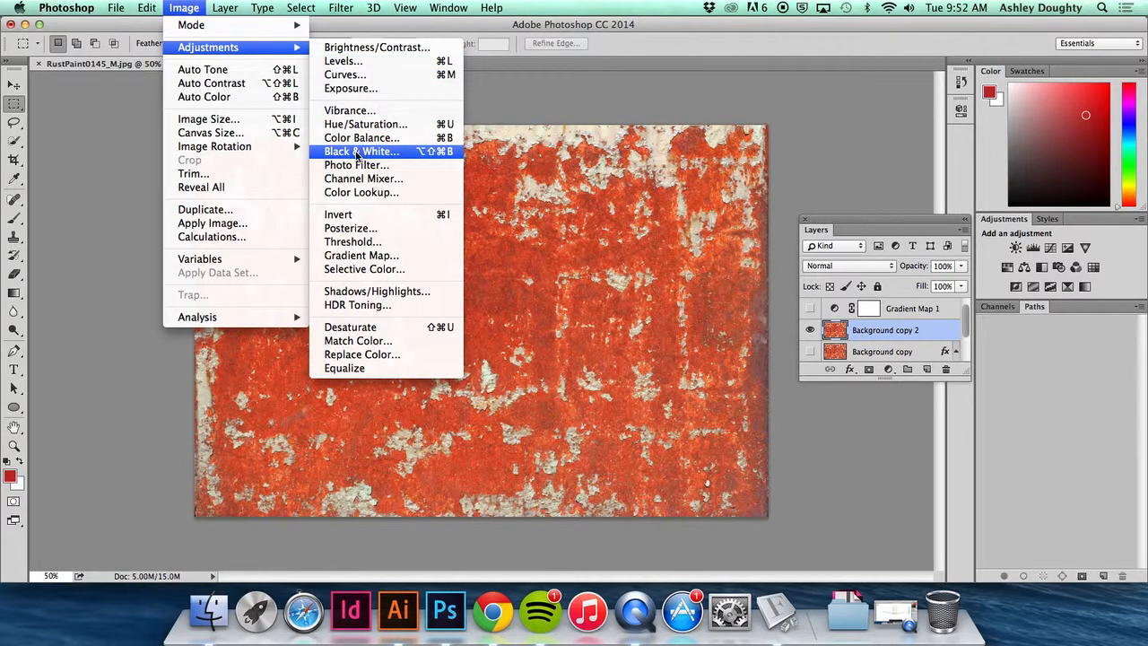
click(357, 152)
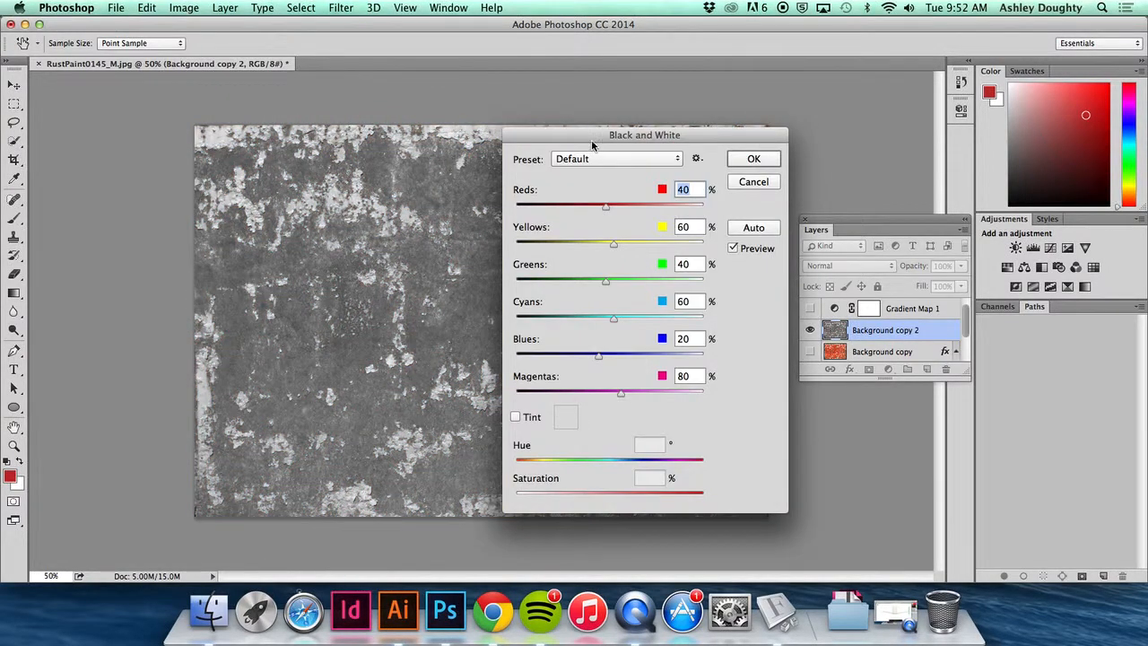
drag(592, 145, 491, 121)
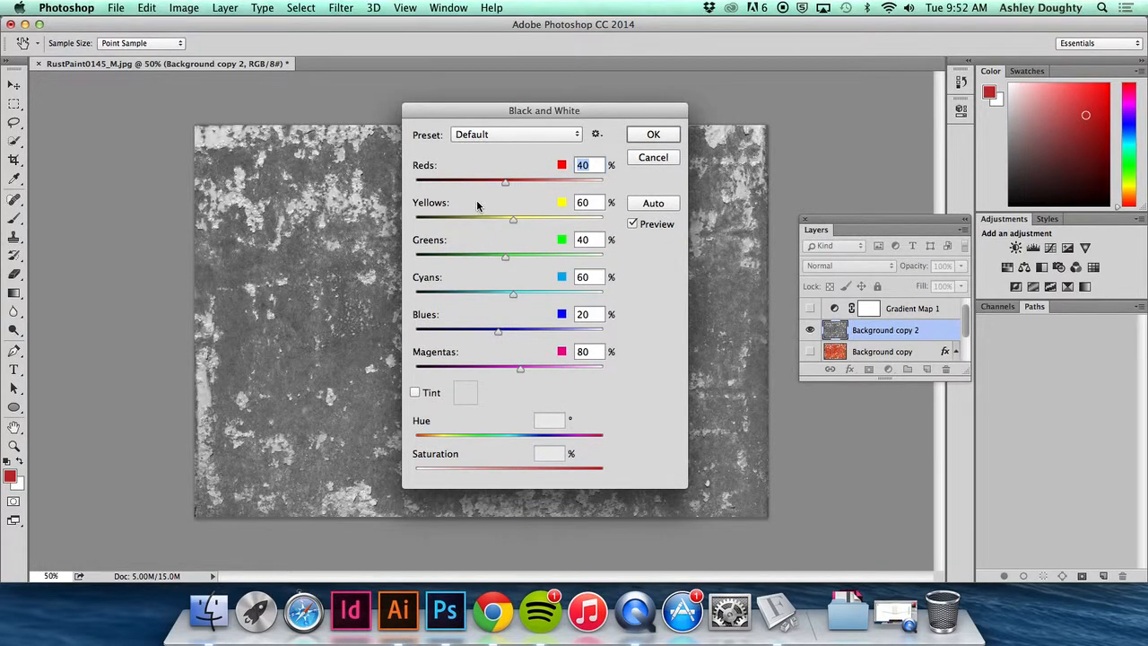
drag(508, 183, 472, 186)
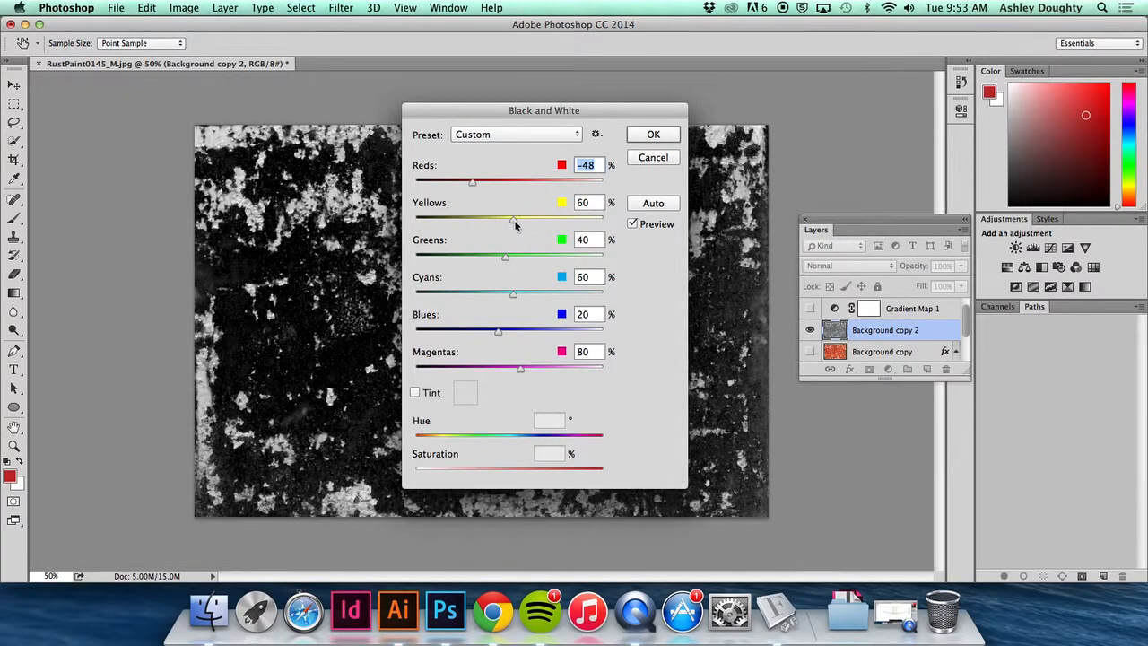
Step: Raise Yellows strongly, lower Magentas and raise Cyans slightly, and apply the Black & White adjustment
drag(516, 225, 560, 226)
mouse_move(521, 370)
mouse_down()
mouse_move(530, 372)
mouse_move(511, 370)
mouse_up()
drag(516, 296, 521, 299)
mouse_move(553, 110)
mouse_down()
mouse_move(732, 67)
mouse_move(782, 67)
mouse_move(699, 117)
mouse_move(567, 95)
mouse_up()
click(643, 130)
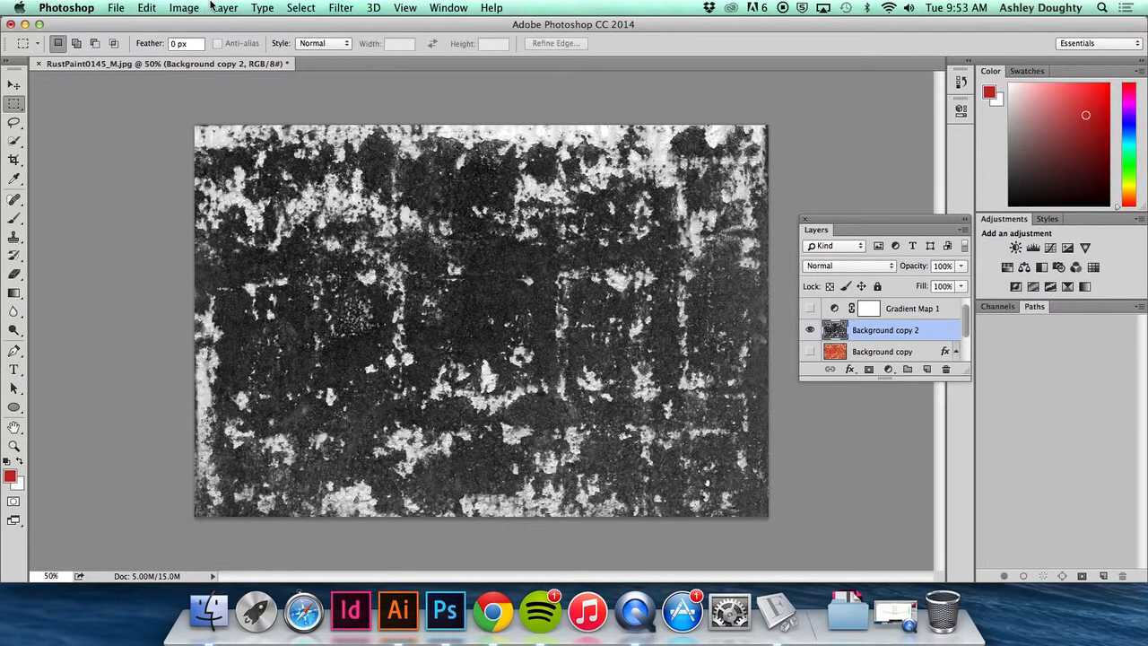
Step: Convert the image to Grayscale mode, merging the layers and discarding the color information
click(175, 7)
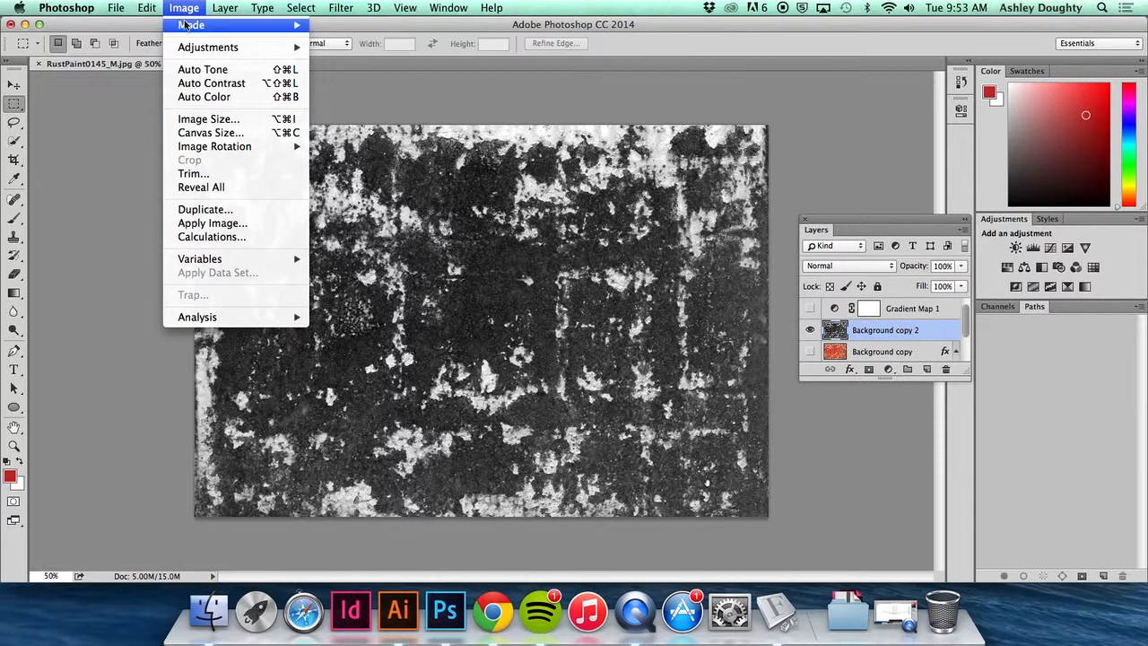
mouse_move(183, 25)
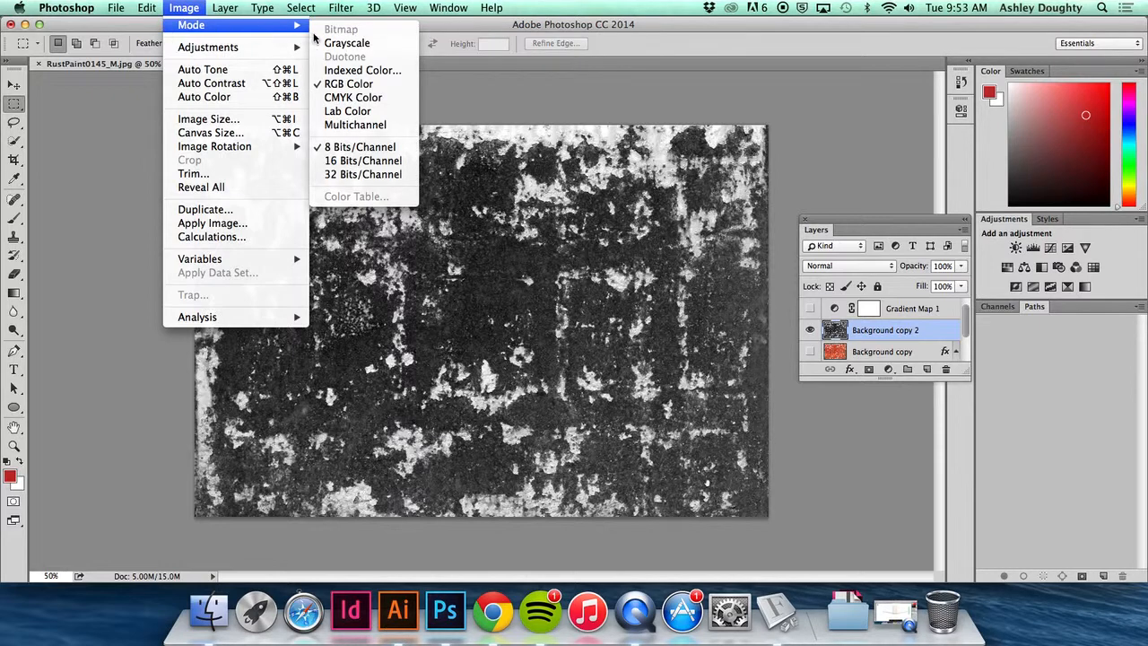
click(363, 45)
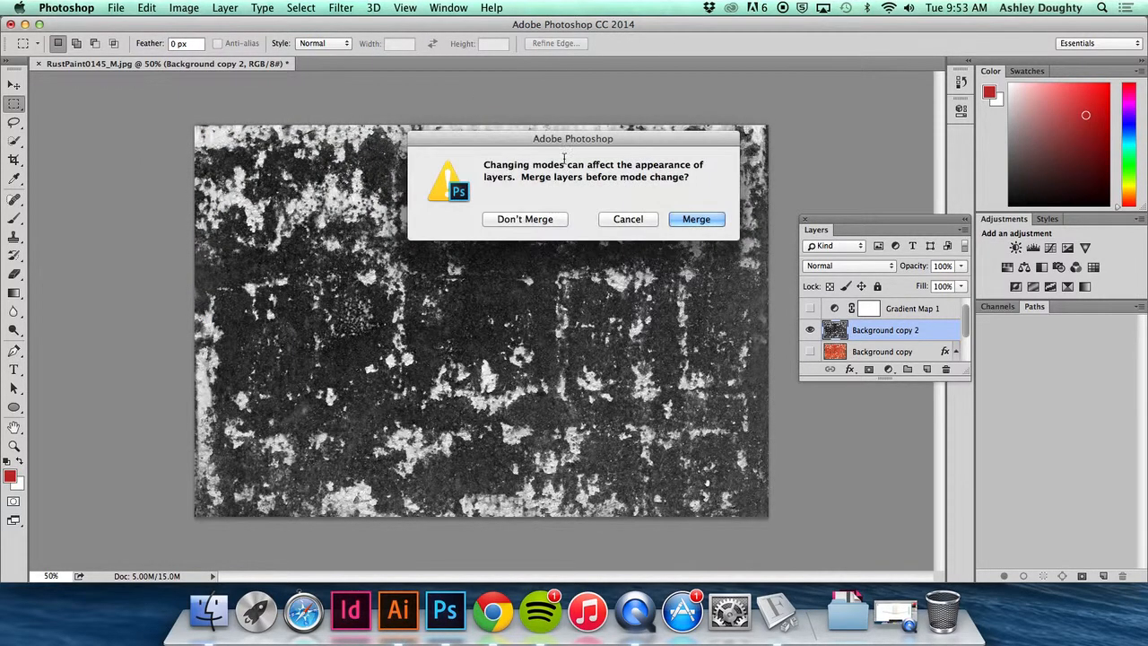
drag(567, 143, 501, 140)
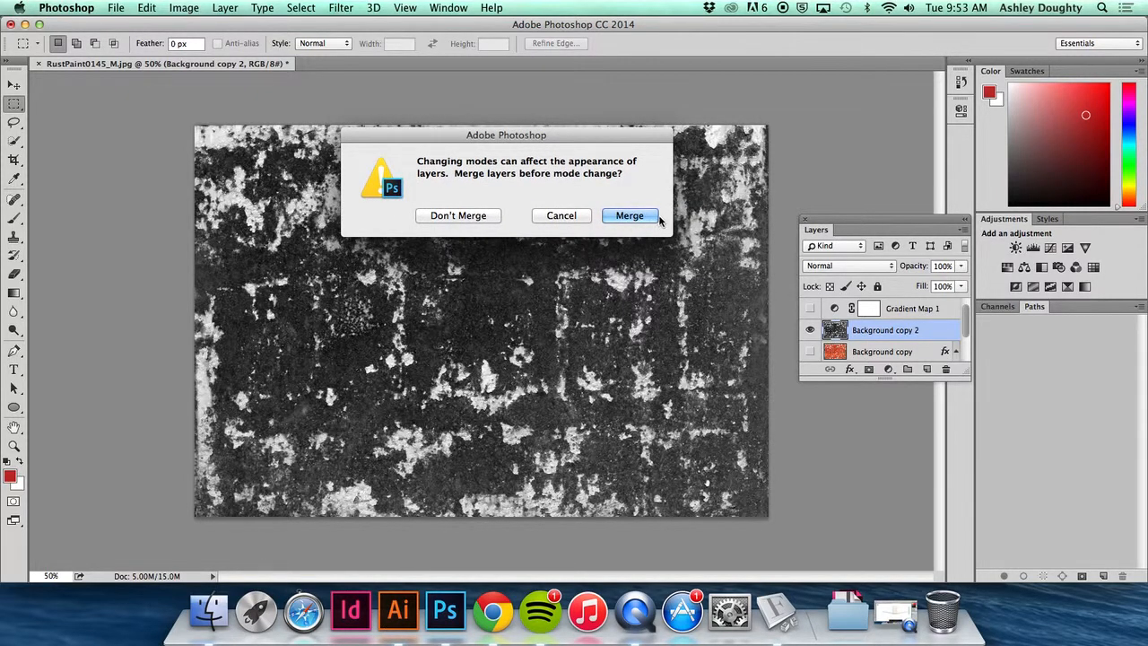
click(631, 216)
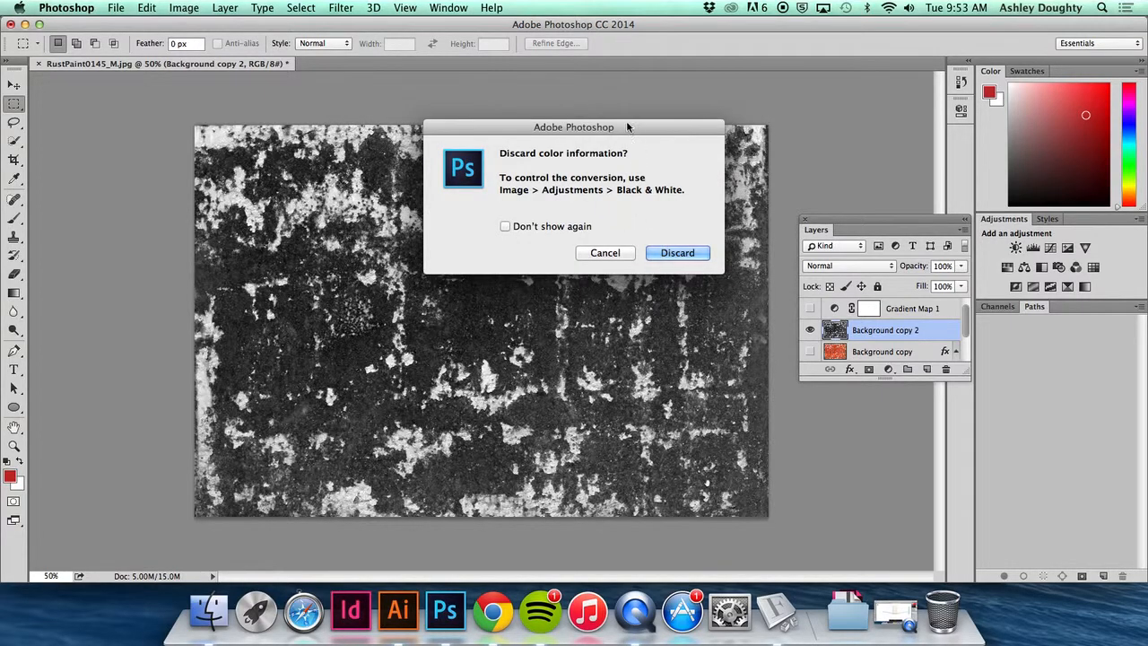
drag(629, 127, 571, 134)
click(619, 259)
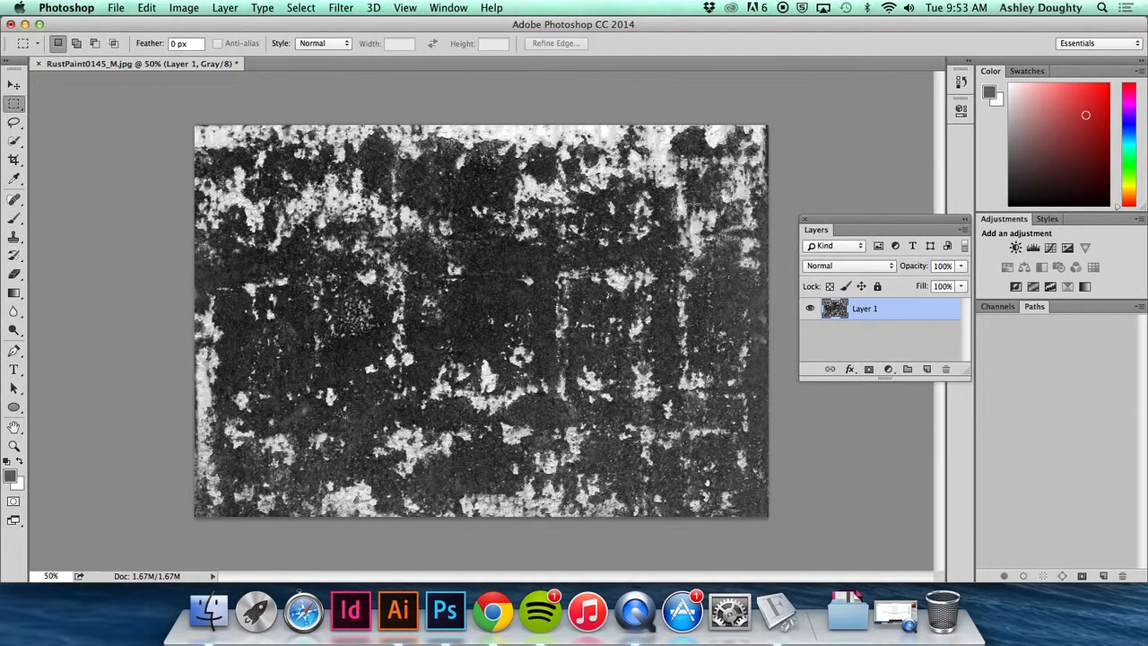
Step: Start converting the grayscale image to Duotone mode and set the type to Duotone
click(194, 7)
mouse_move(199, 30)
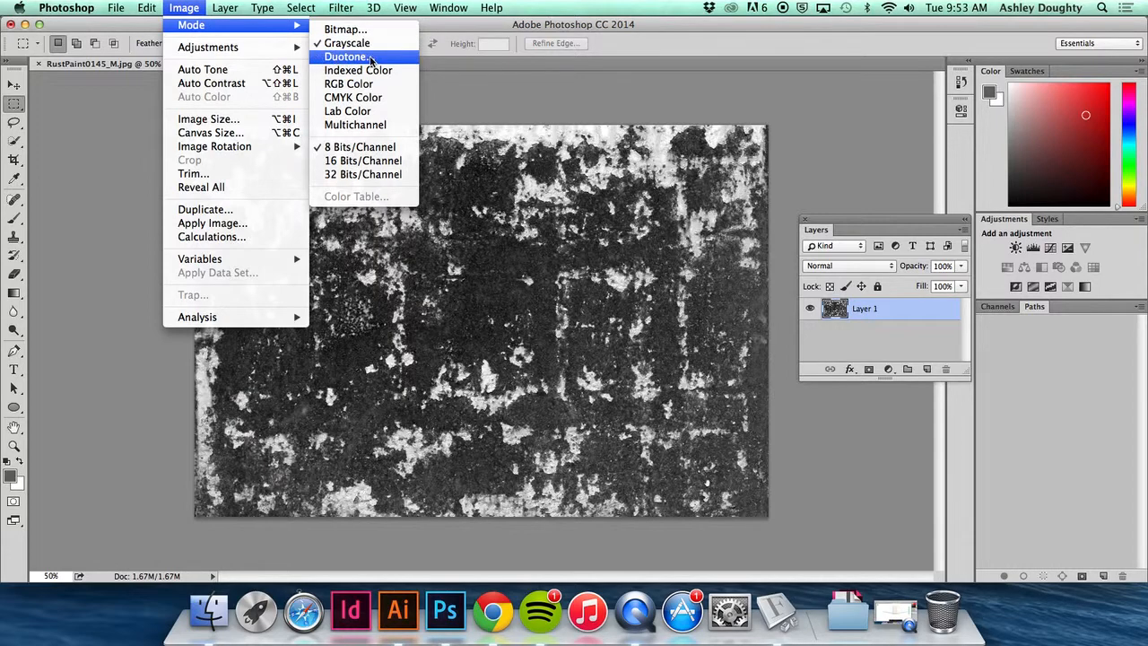
click(372, 58)
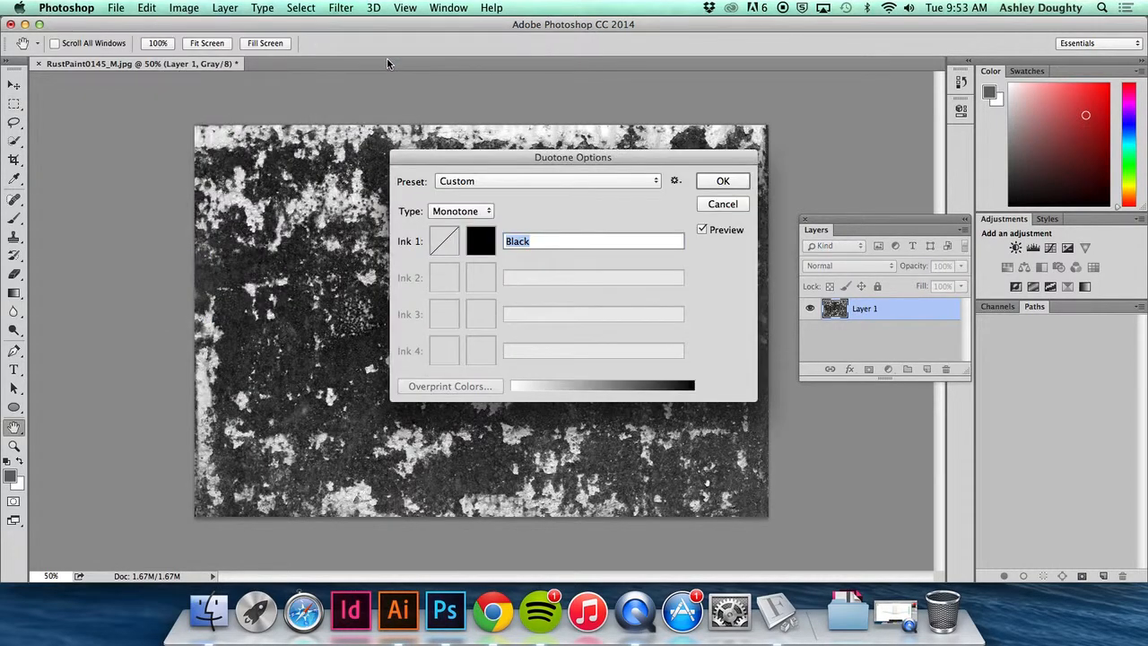
drag(507, 160, 400, 164)
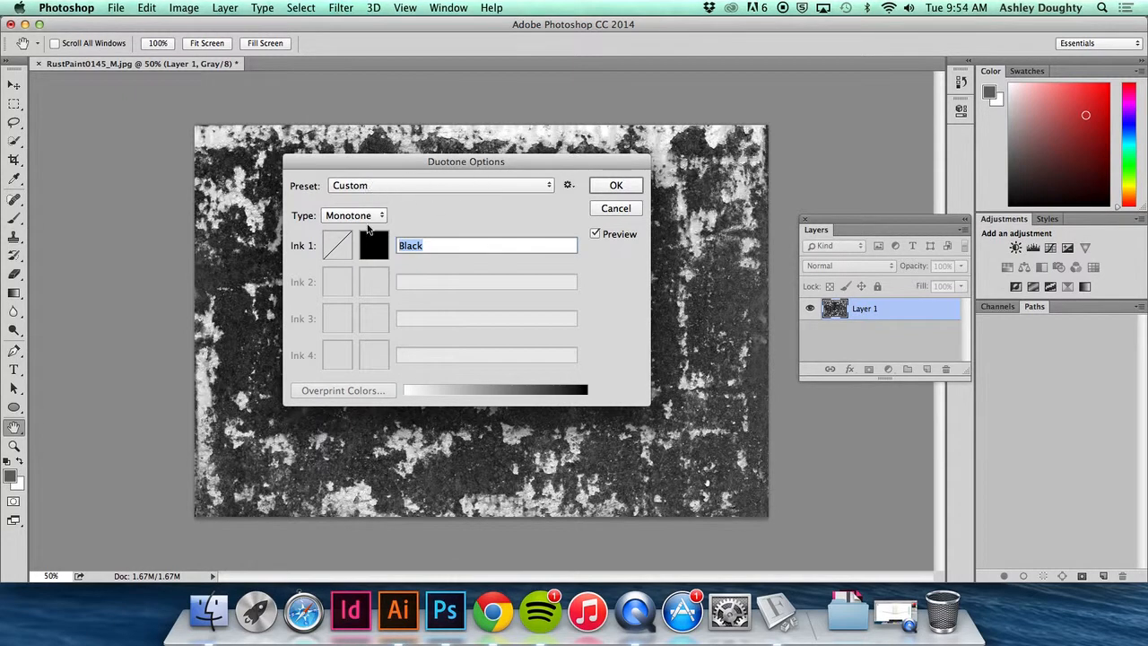
drag(433, 162, 618, 166)
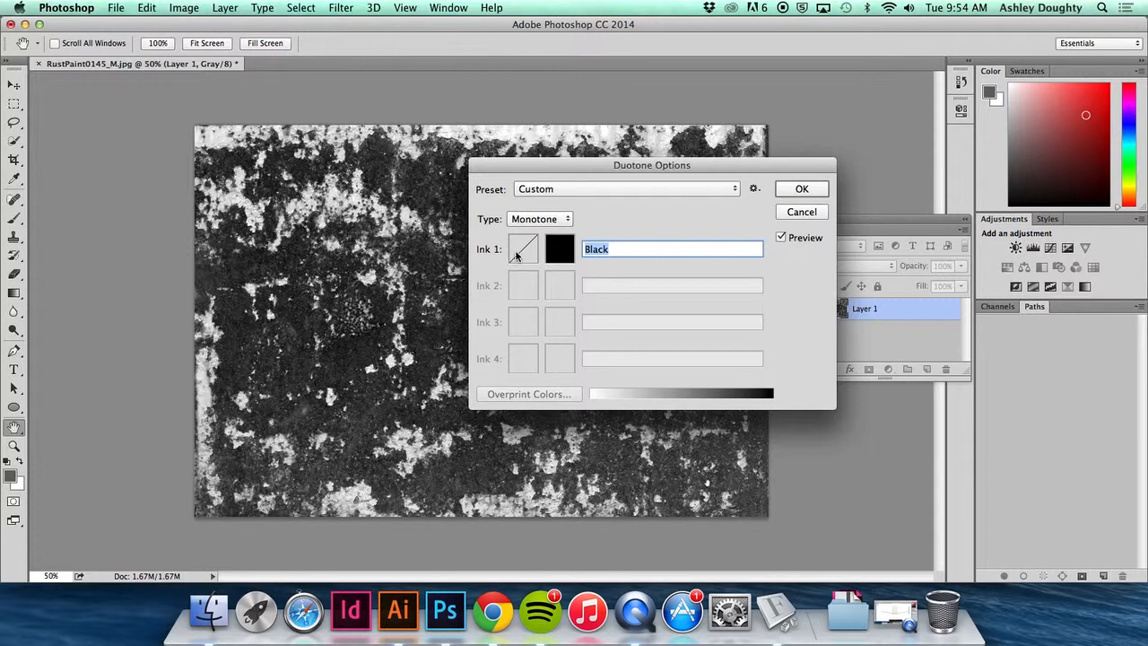
click(543, 220)
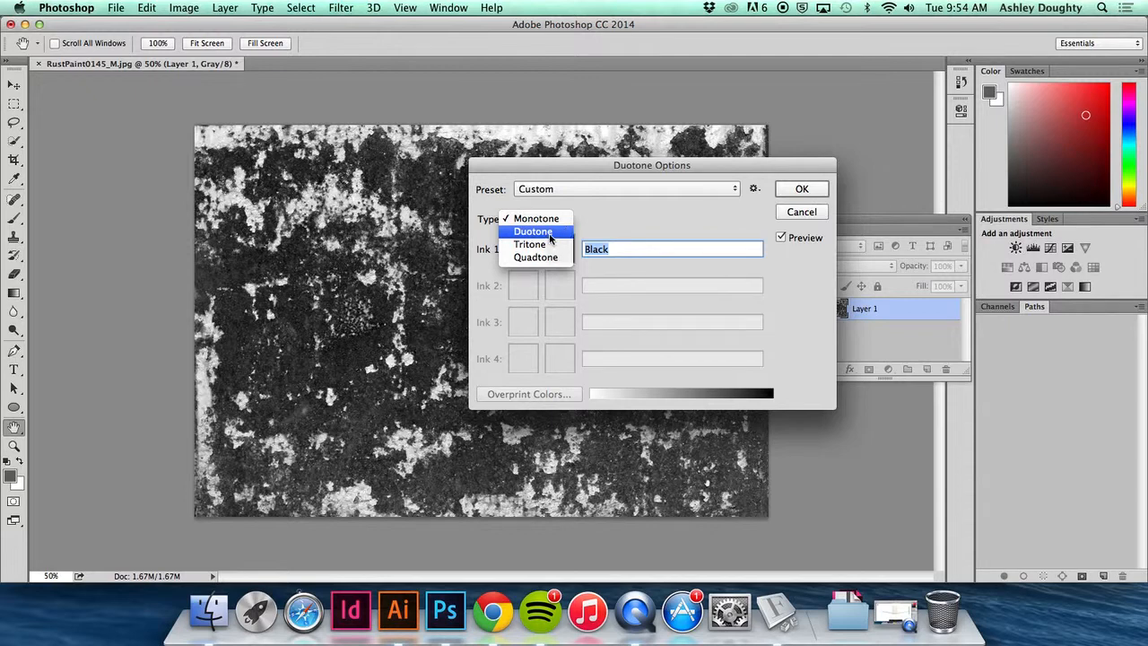
click(557, 237)
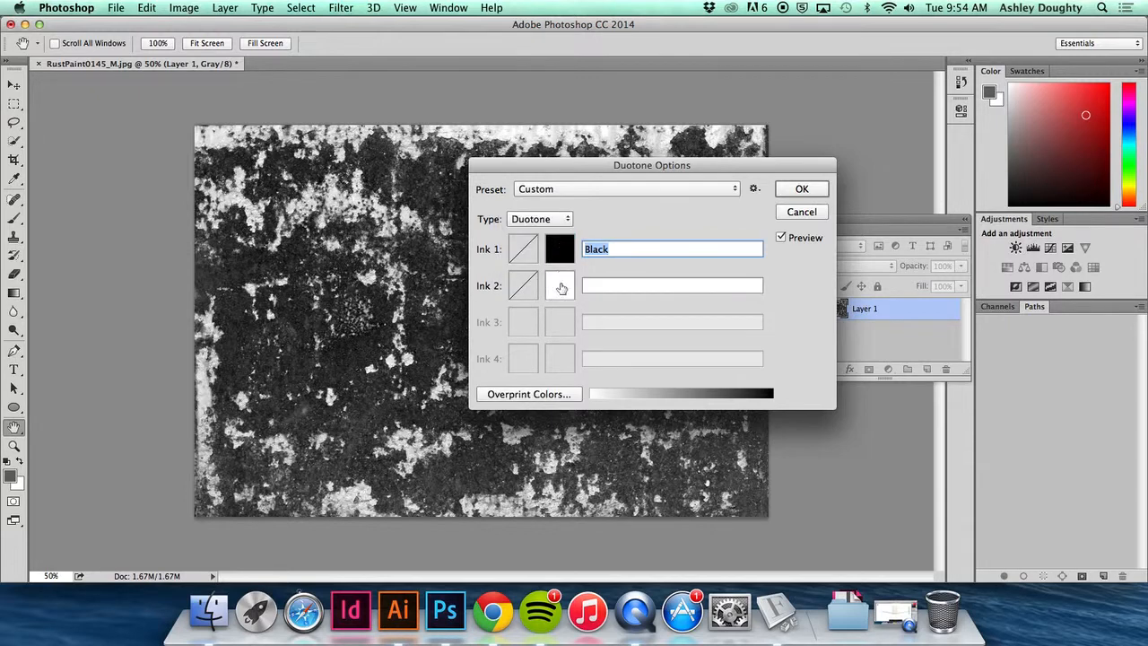
drag(592, 167, 560, 172)
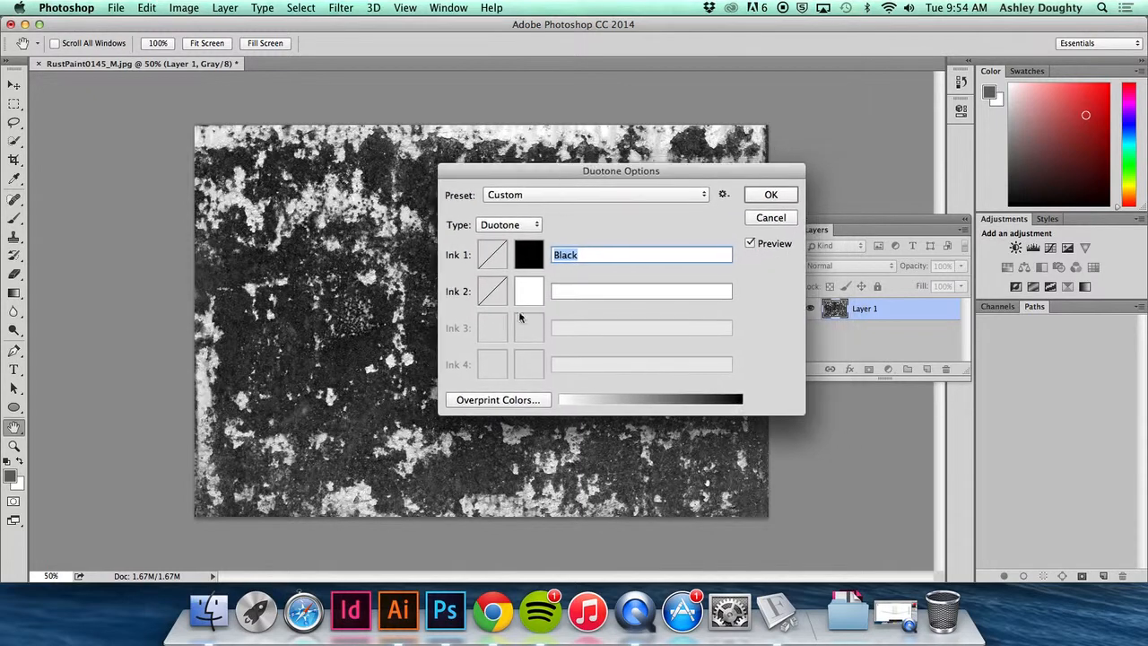
Step: Set the Ink 1 color to PANTONE Rhodamine Red C from the PANTONE+ Solid Coated color library
click(528, 257)
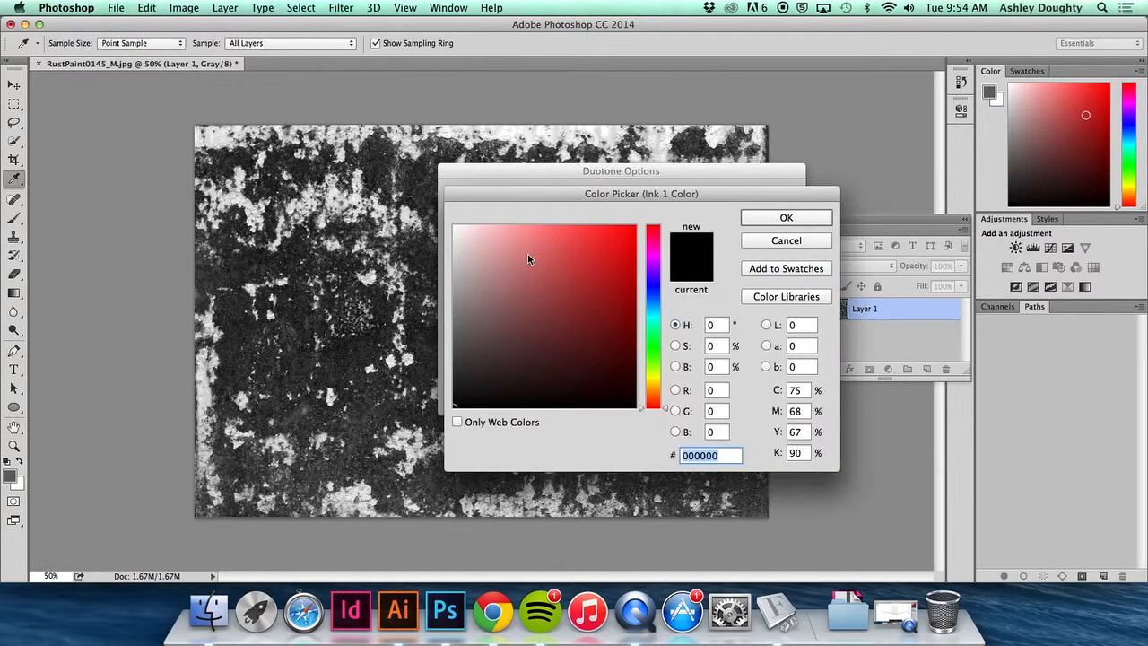
mouse_move(605, 197)
mouse_down()
mouse_move(518, 198)
mouse_move(495, 234)
mouse_up()
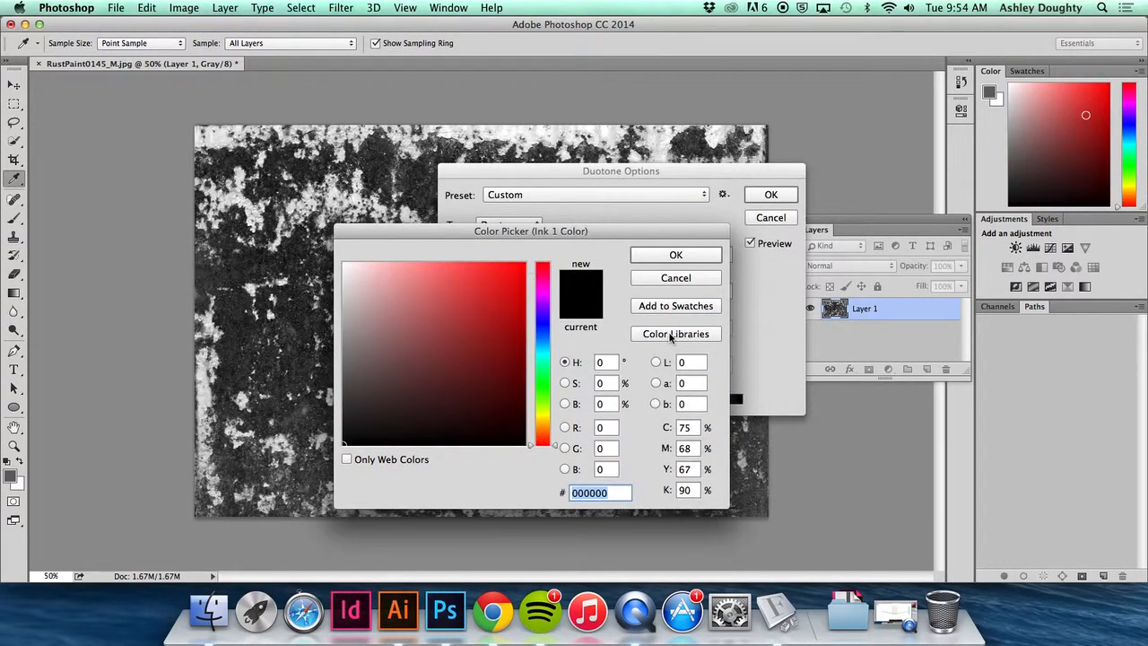
click(675, 335)
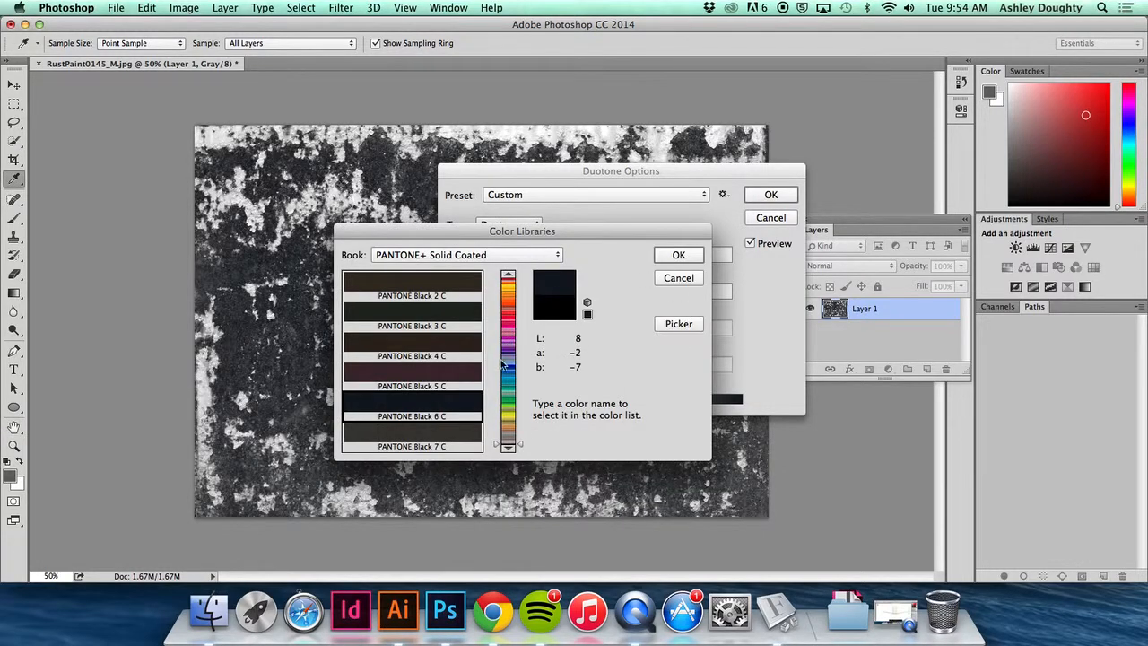
drag(512, 332, 513, 323)
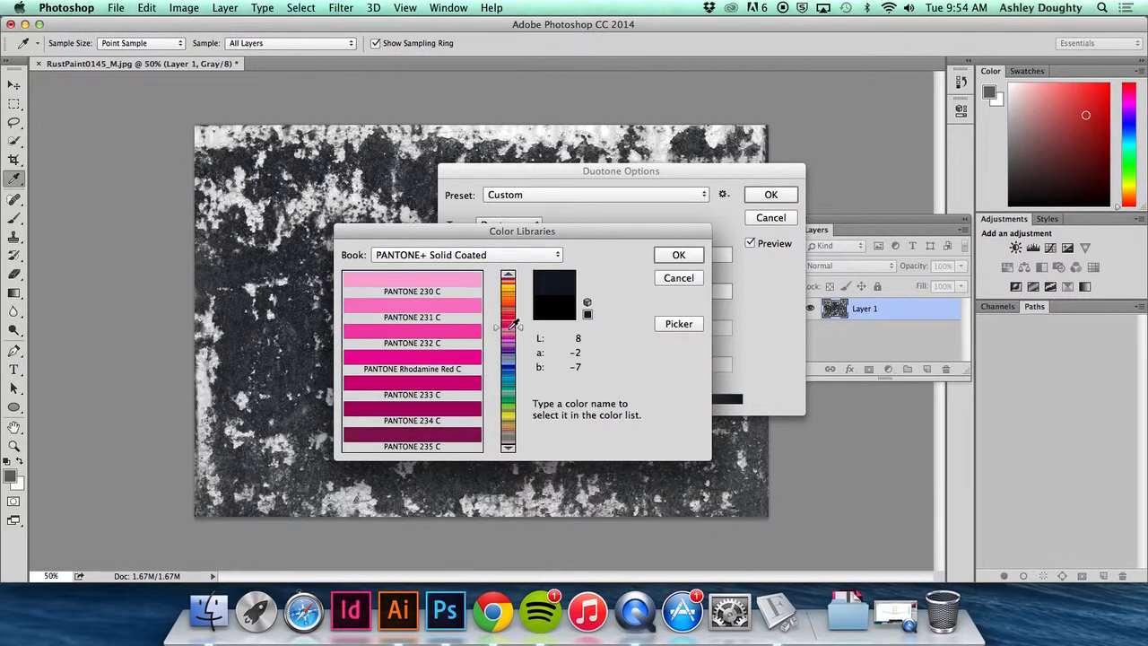
click(468, 359)
click(673, 255)
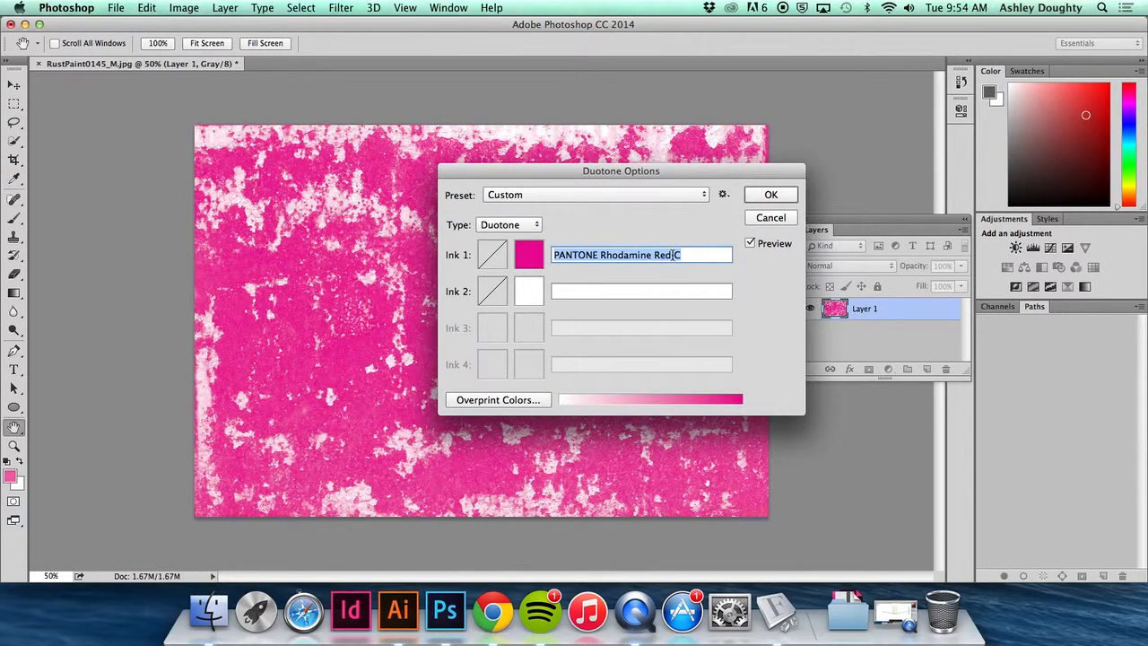
Step: Set the Ink 2 color to PANTONE Yellow 012 C from the PANTONE+ Solid Coated color library
click(522, 300)
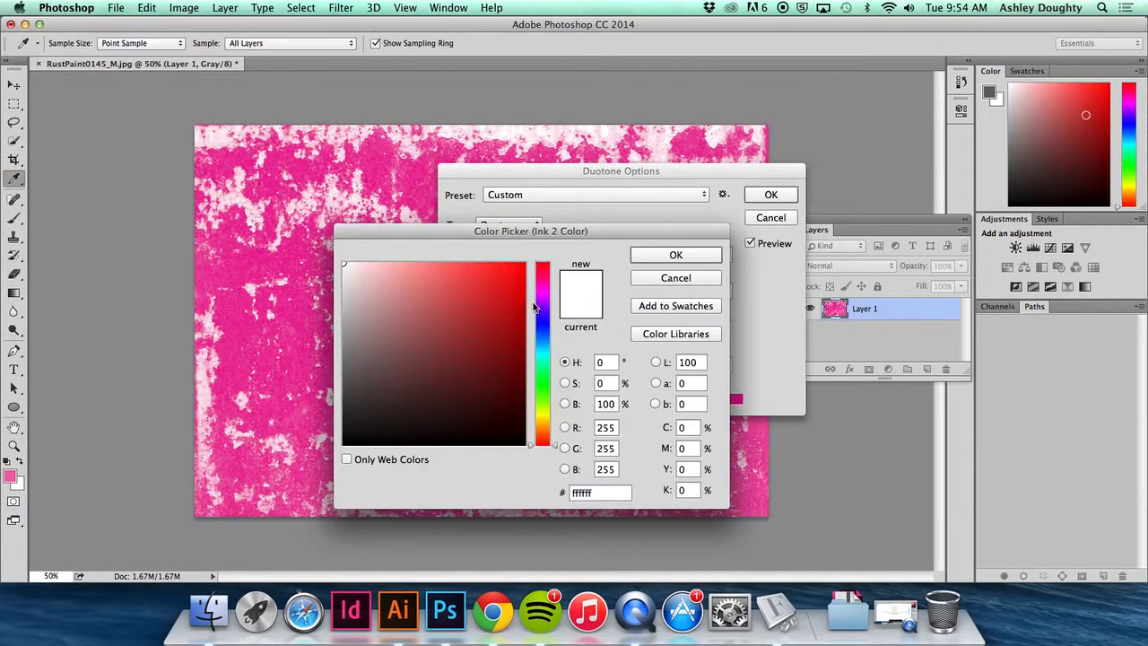
click(675, 277)
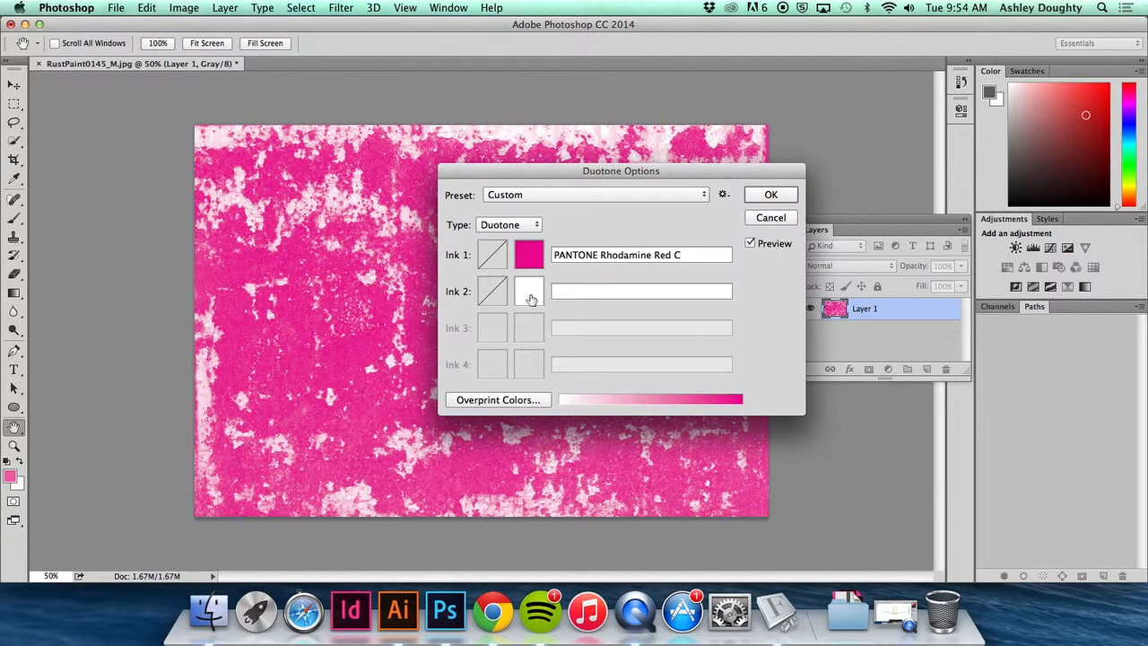
click(527, 297)
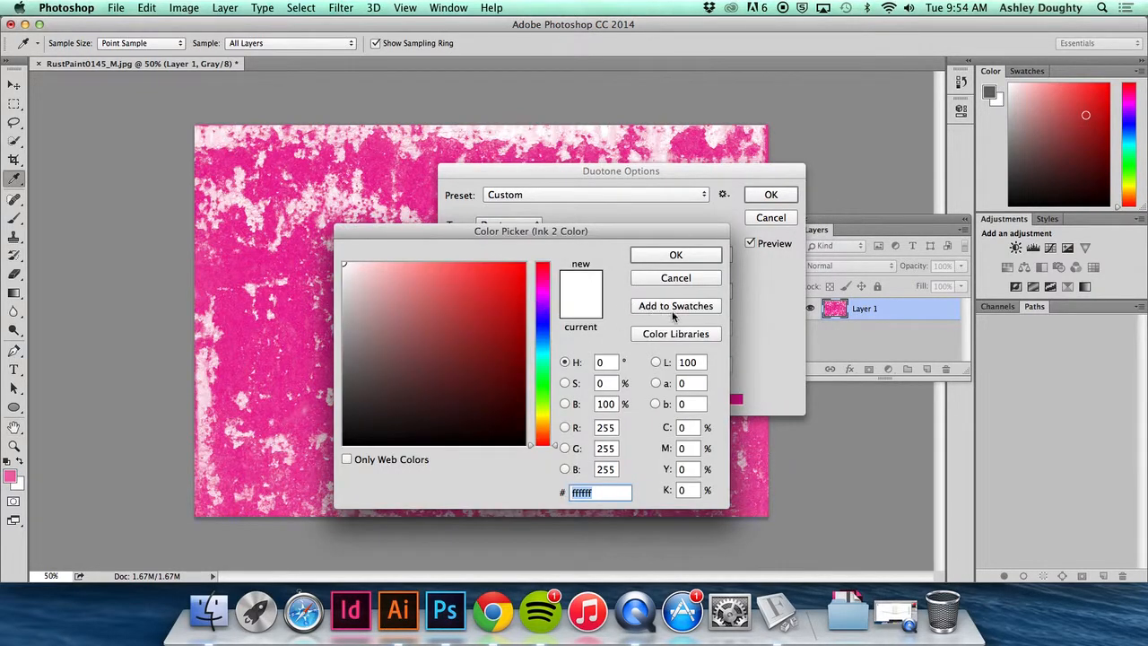
click(675, 333)
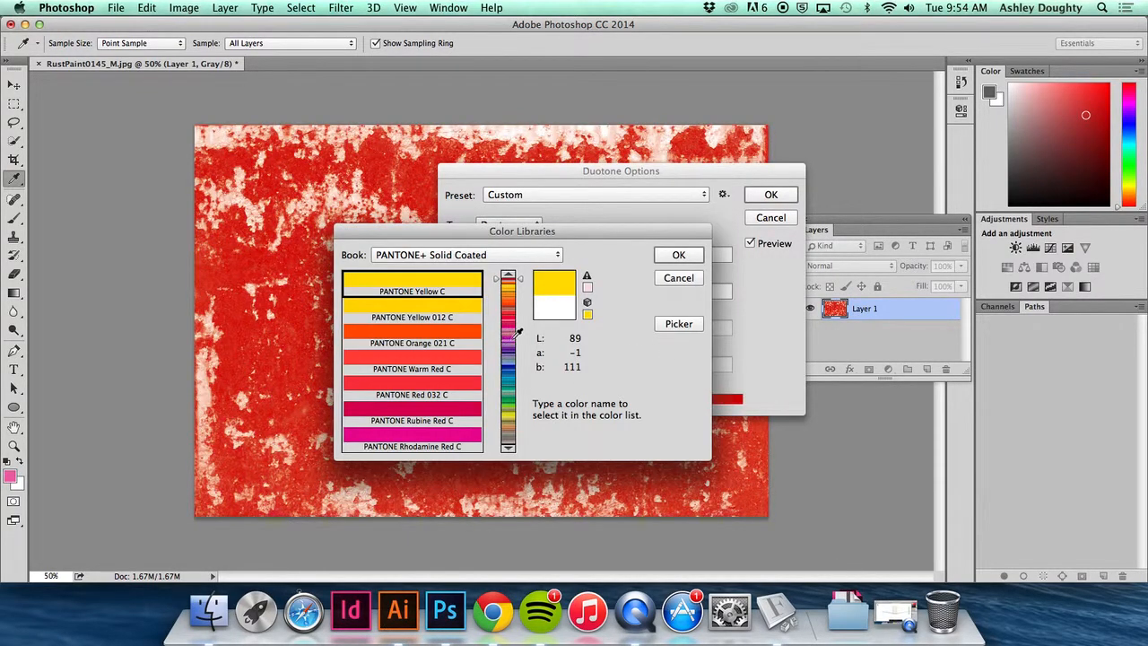
drag(516, 327, 513, 293)
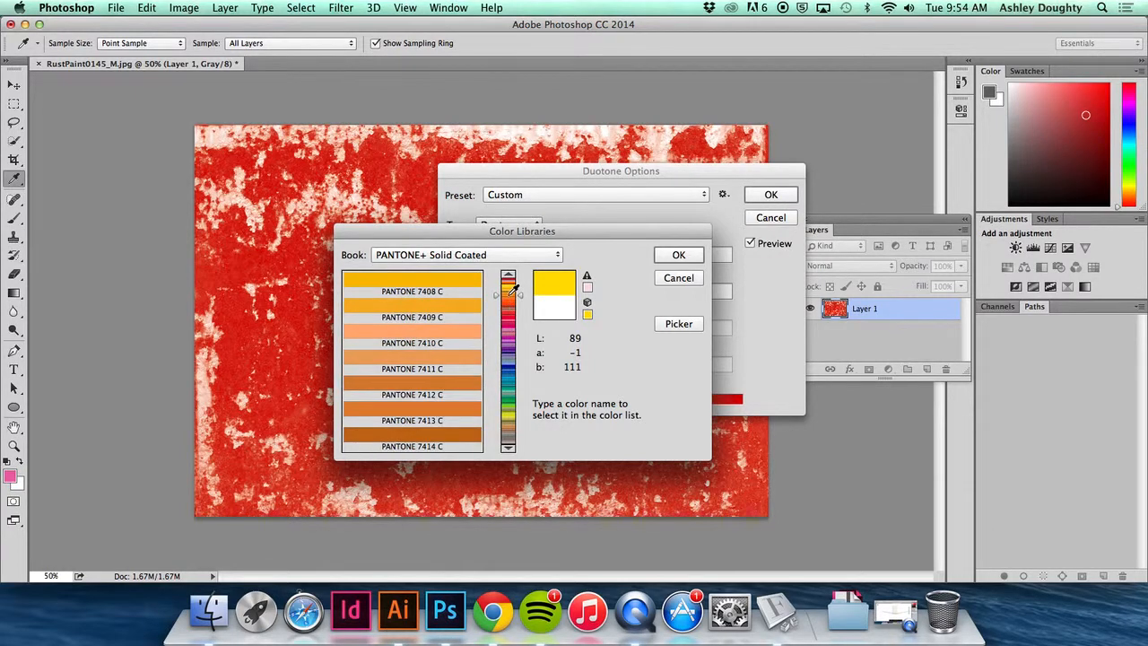
click(461, 311)
click(507, 279)
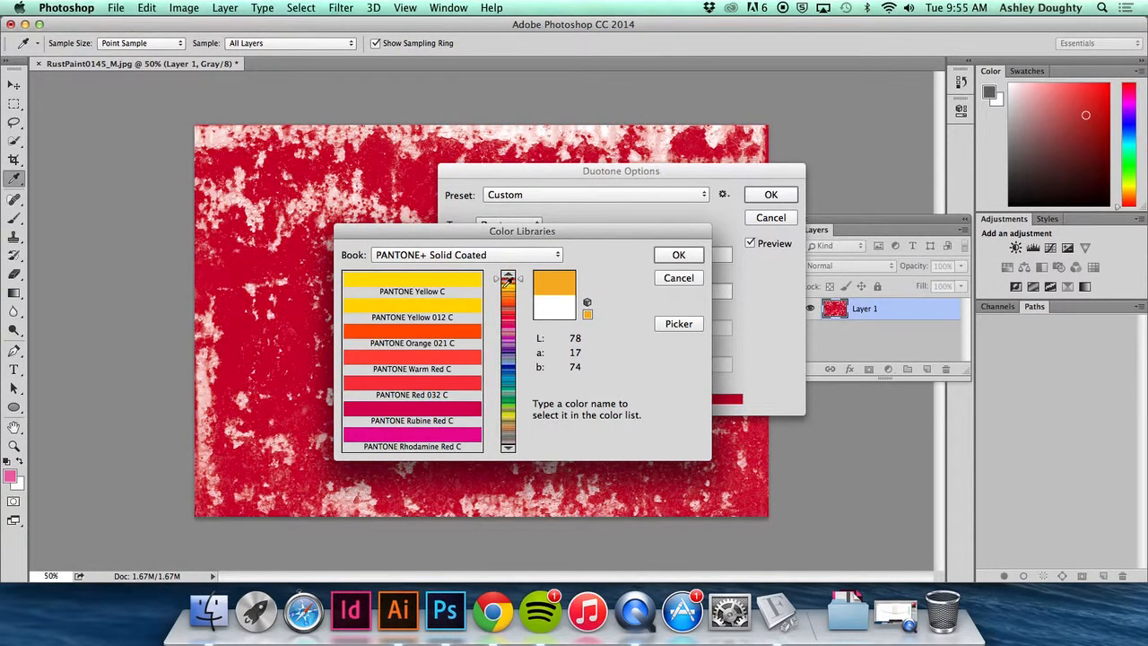
click(478, 310)
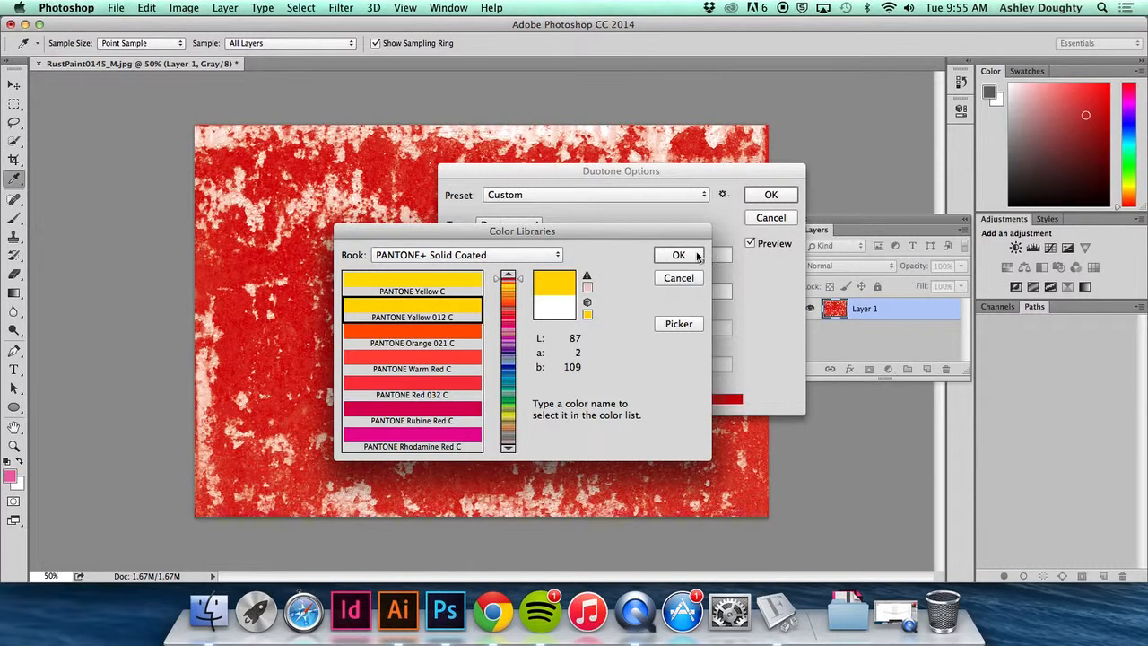
click(698, 257)
drag(631, 175, 644, 205)
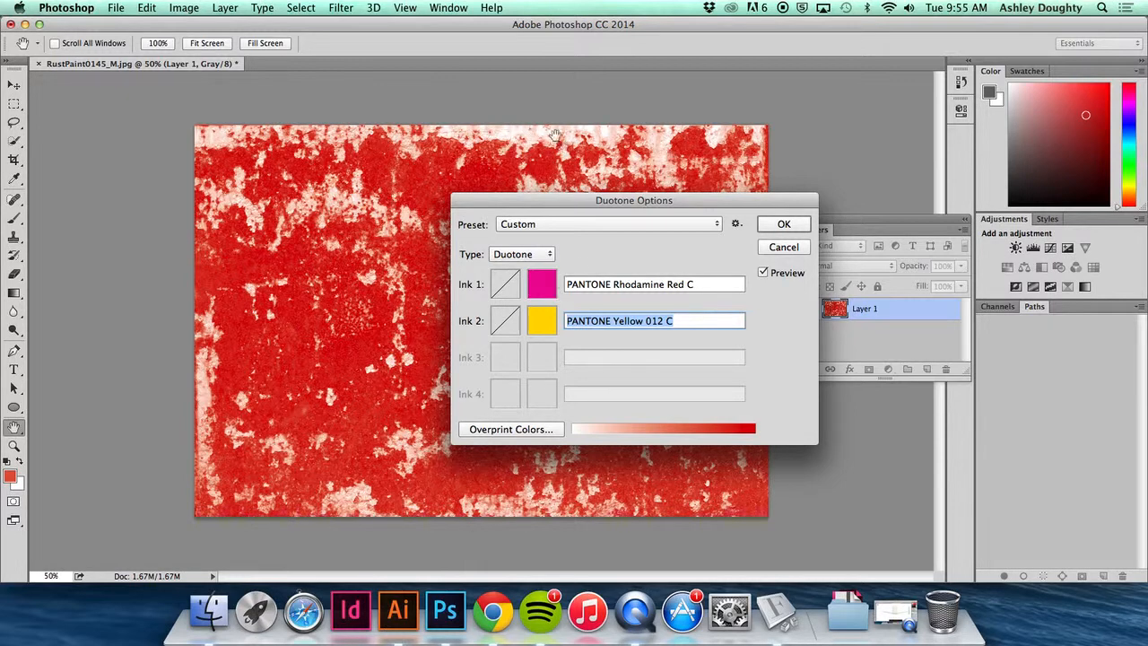
Step: Reshape the Ink 1 duotone curve into an arch with 56.3% at 0, 65% at 5, 96.3% at 40 and 63.8% at 100
click(506, 285)
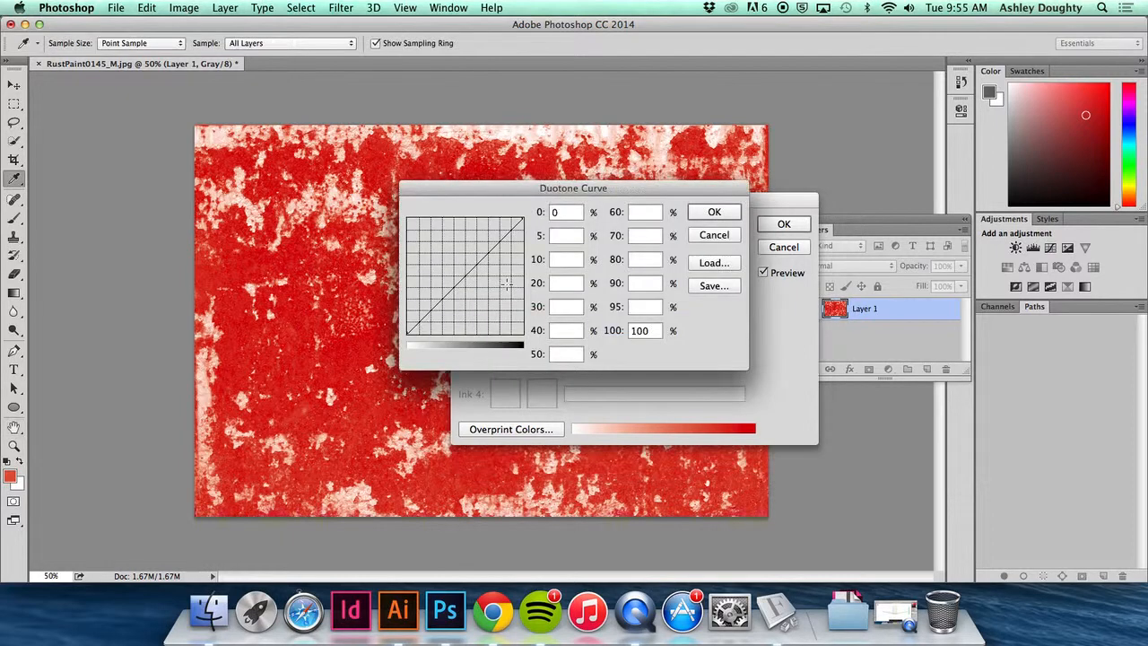
drag(524, 218, 505, 267)
drag(408, 333, 413, 259)
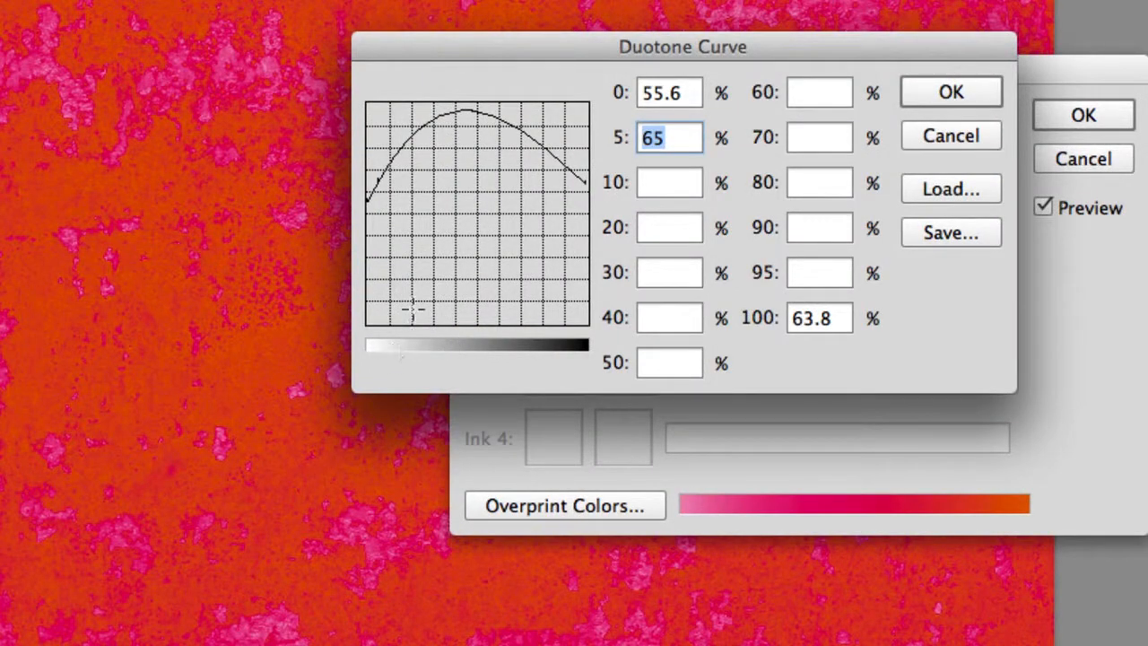
mouse_move(370, 199)
mouse_down()
mouse_move(367, 224)
mouse_move(370, 201)
mouse_up()
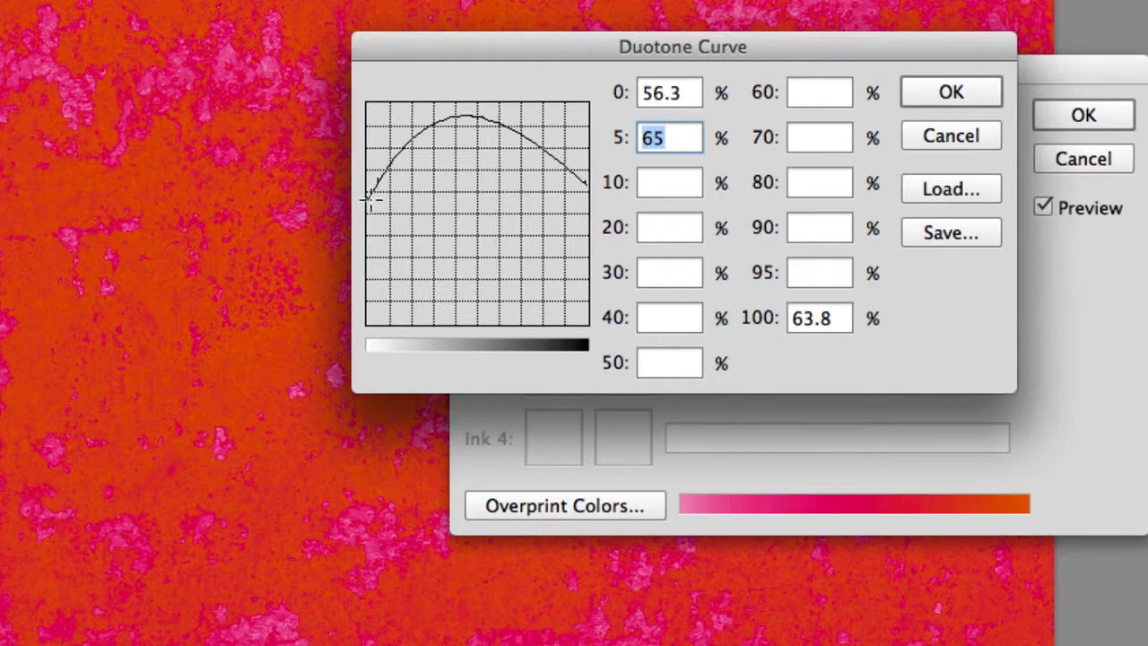
mouse_move(461, 115)
mouse_down()
mouse_move(462, 148)
mouse_move(457, 109)
mouse_up()
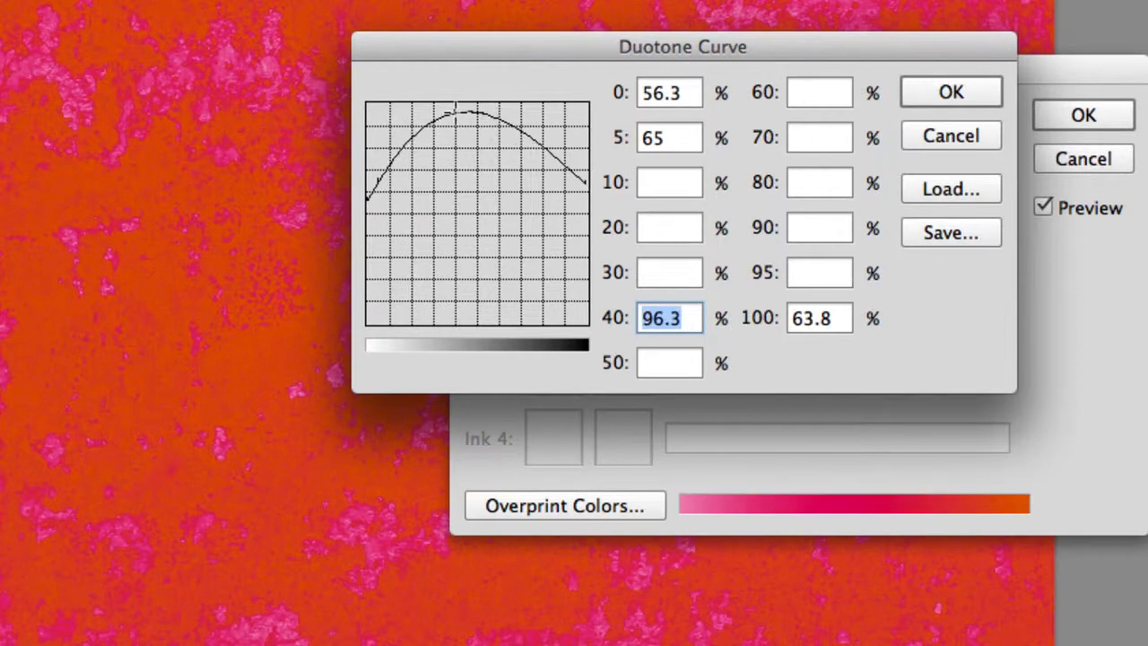
Step: Pull the Ink 1 curve down to 51.3% at 70, add a 73.1% point at 10, and apply the curve
click(519, 130)
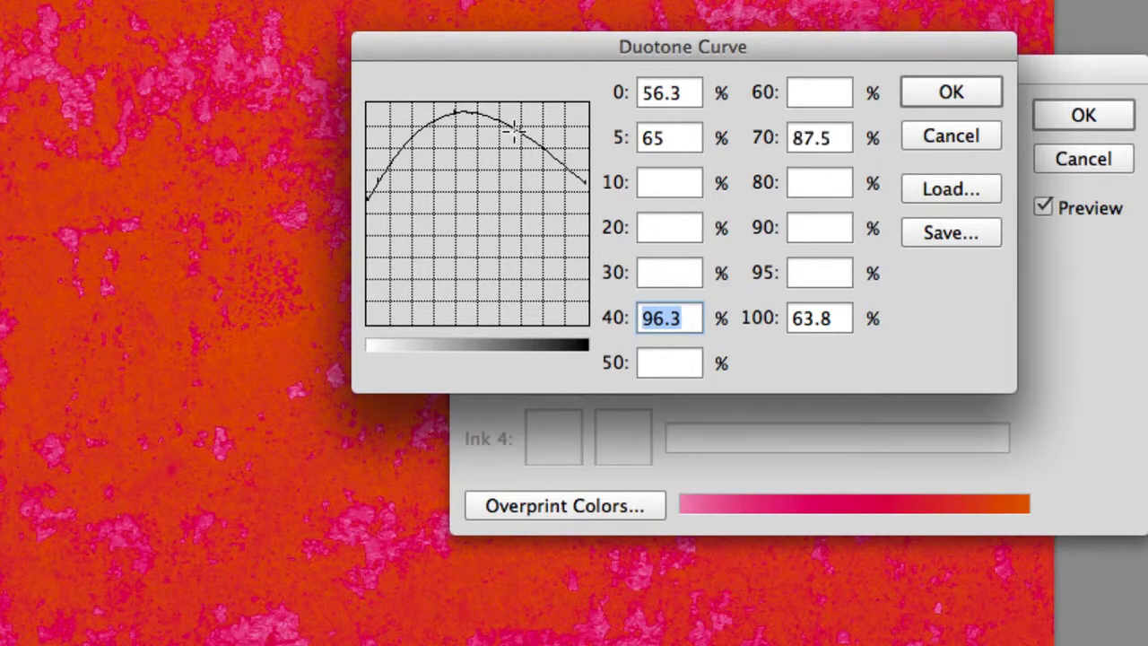
drag(516, 132, 508, 210)
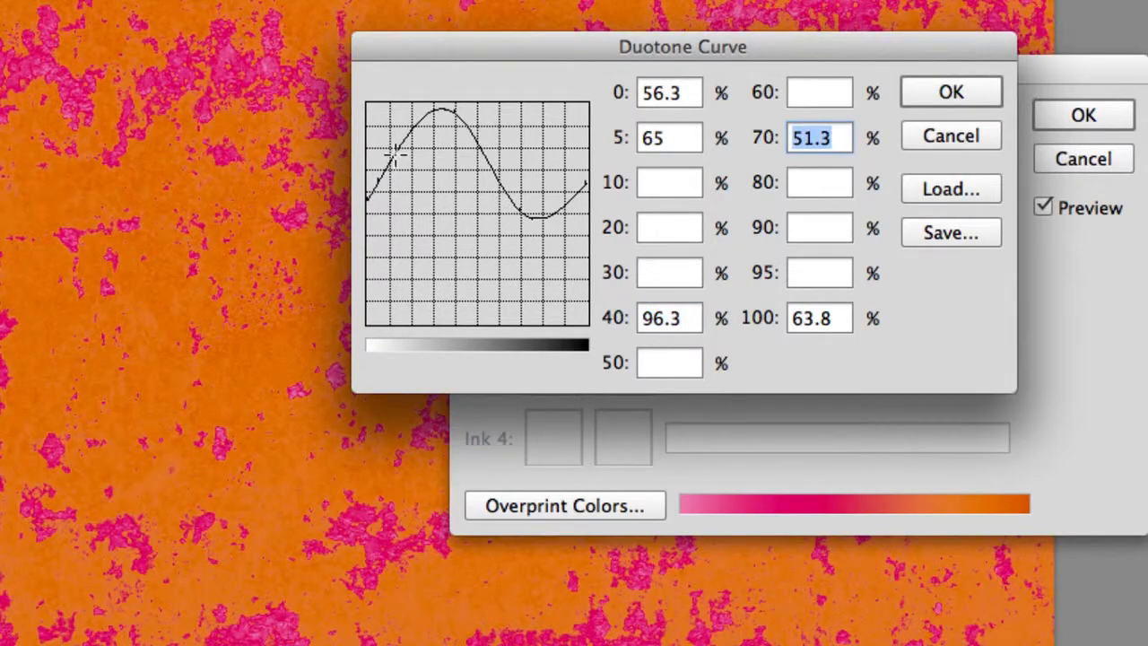
drag(395, 154, 403, 161)
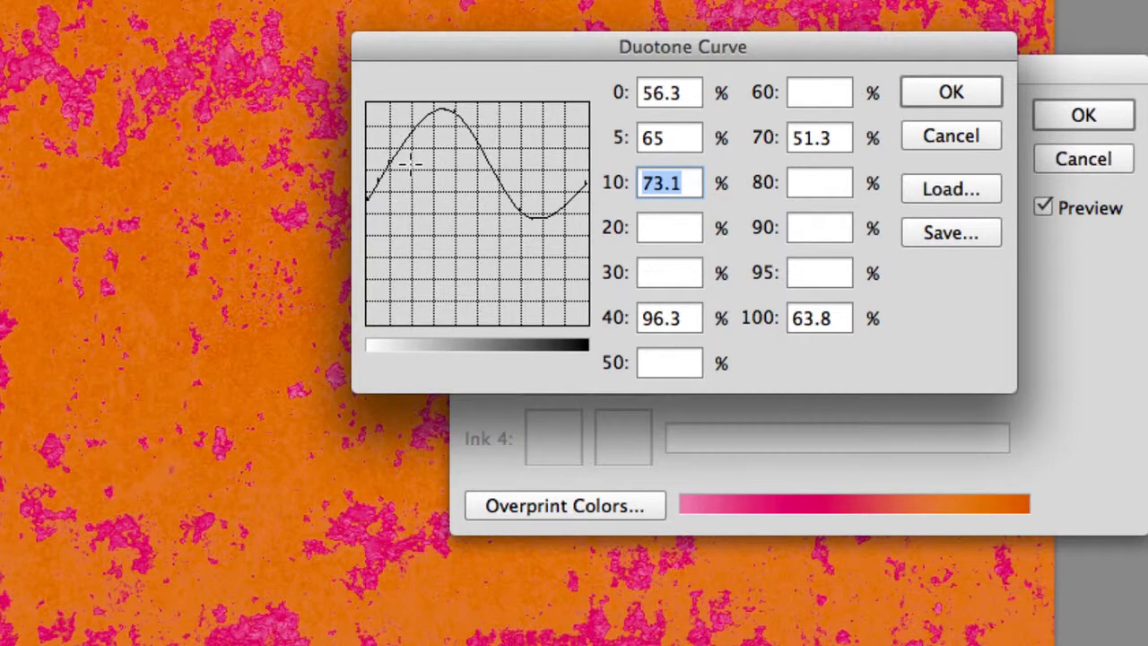
click(908, 101)
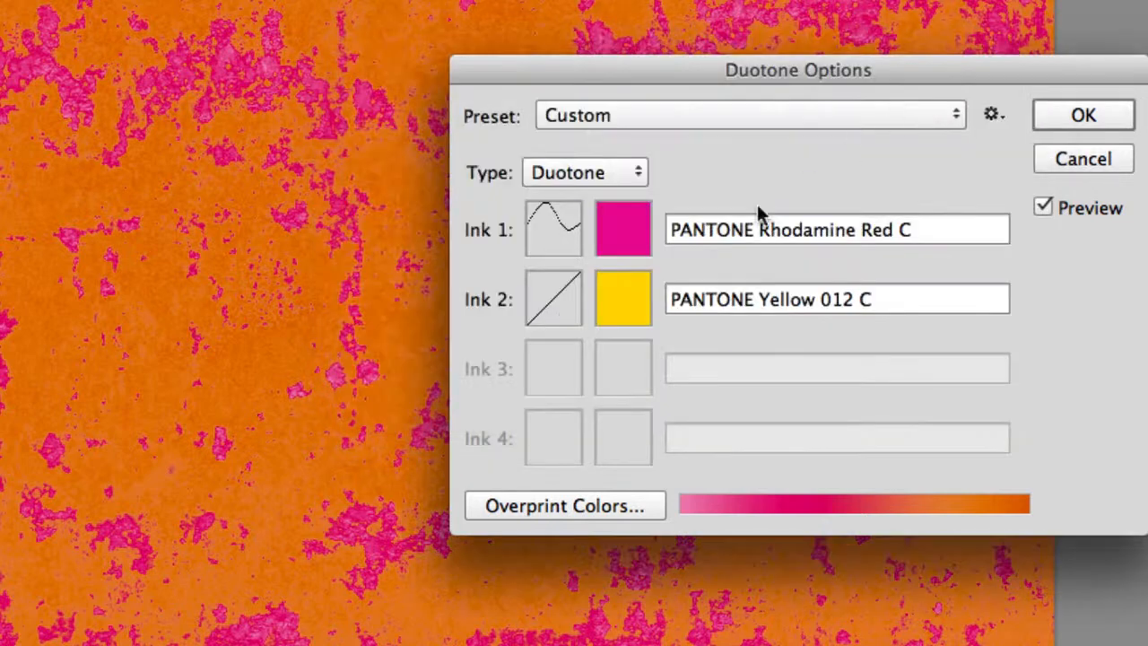
Step: Reshape the Ink 2 curve to 35% at 30, 82.5% at 60, 78.8% at 70 and 73.8% at 80, and apply the duotone
click(564, 297)
drag(521, 170, 544, 159)
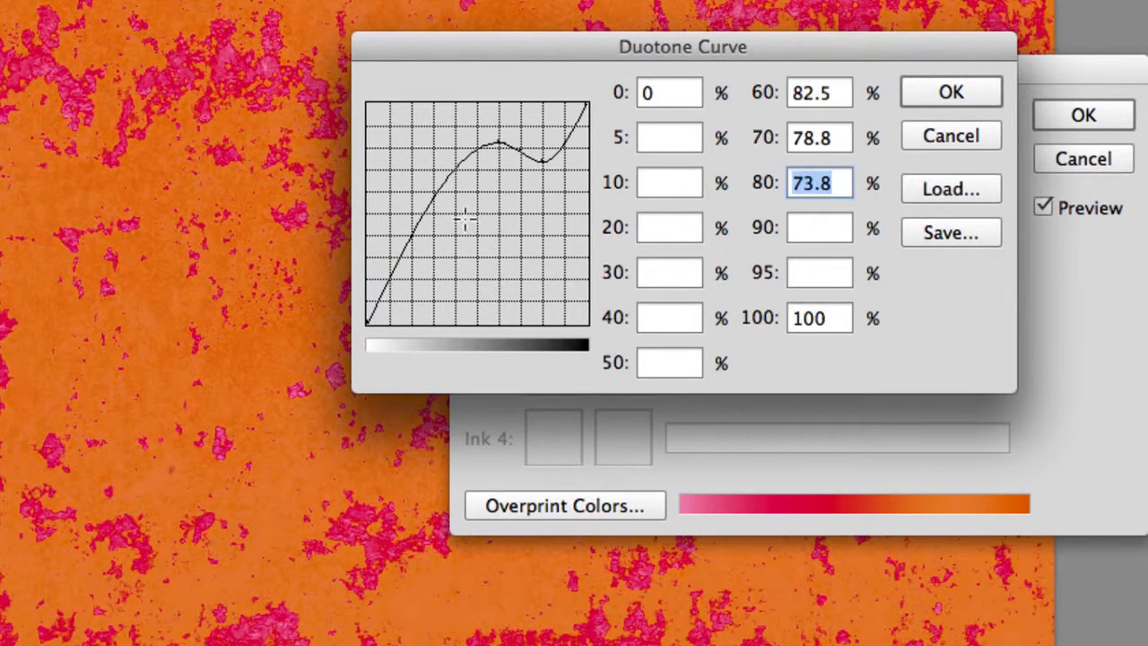
drag(429, 226, 425, 249)
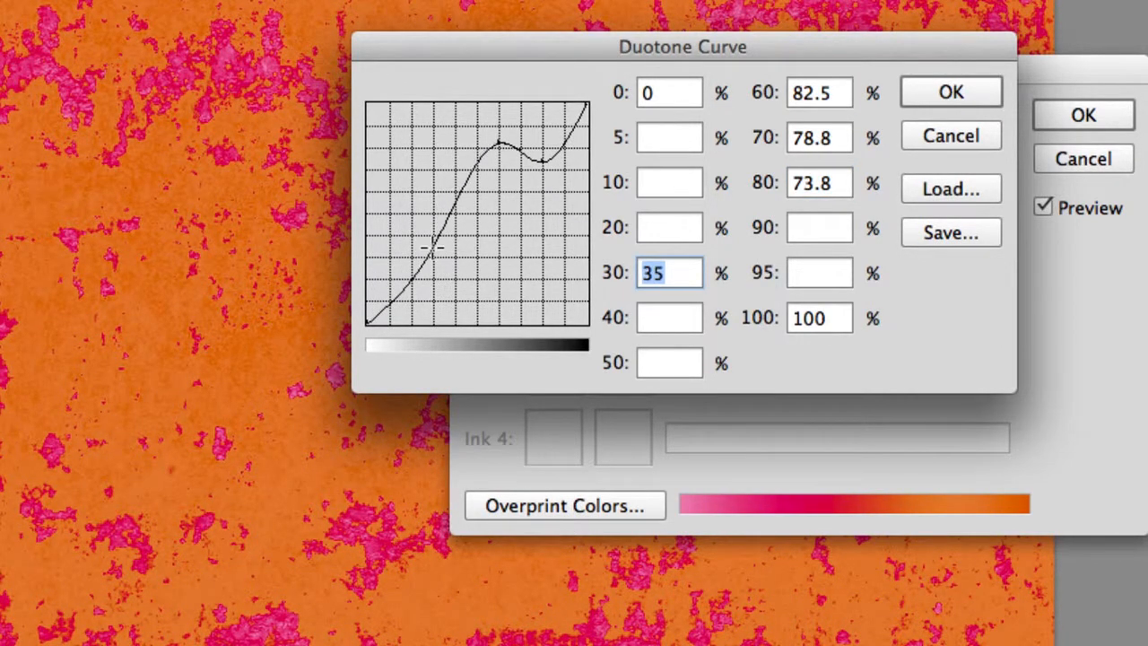
click(915, 91)
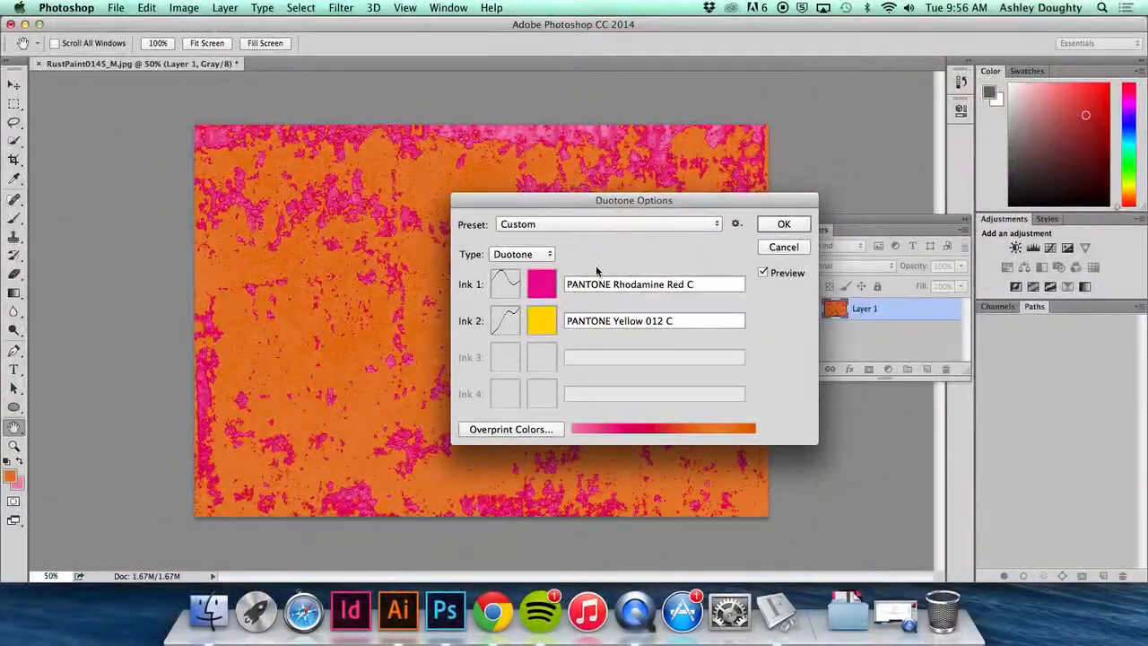
drag(623, 210, 757, 205)
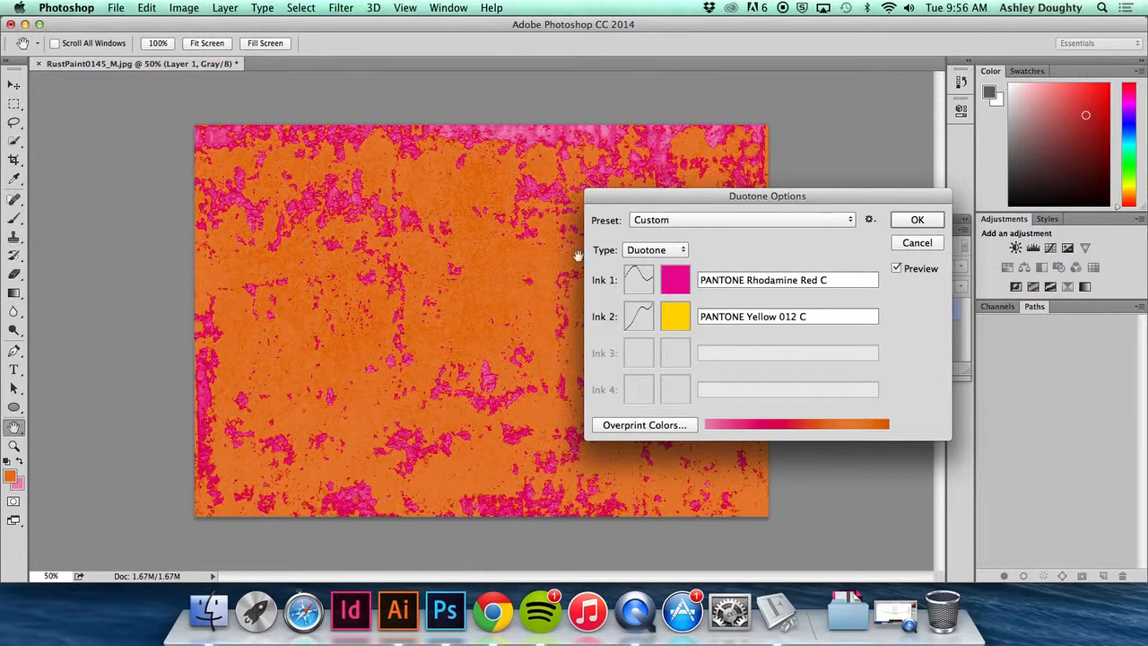
click(917, 220)
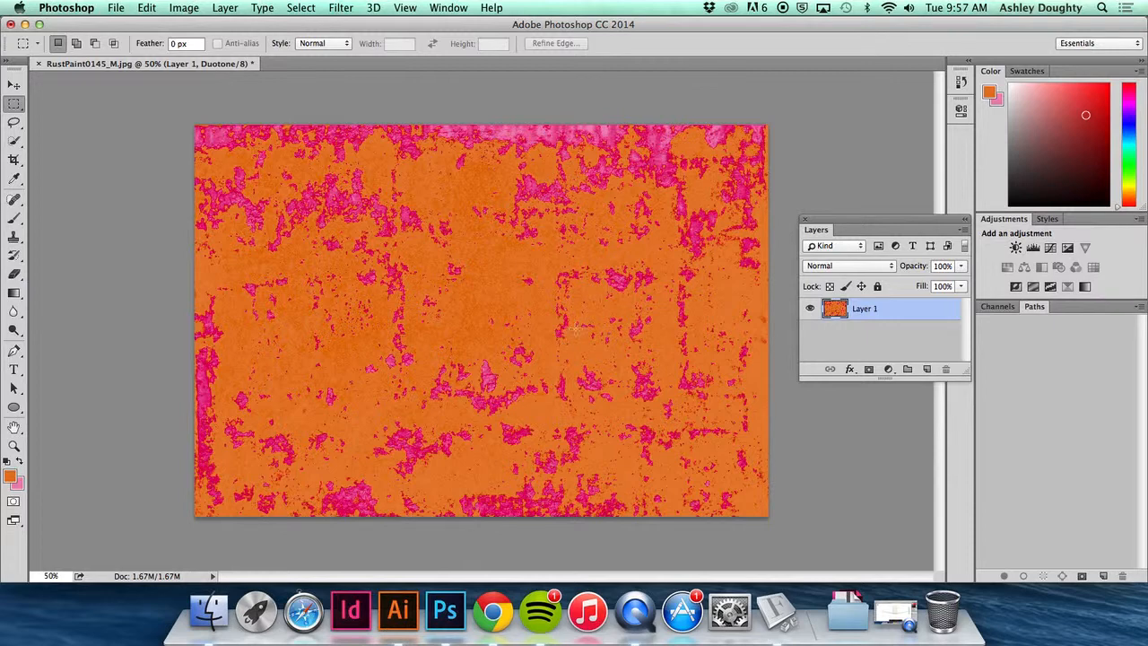
Step: Apply a Color Halftone filter with a maximum radius of 8 pixels to the duotone texture and inspect its dots
click(341, 8)
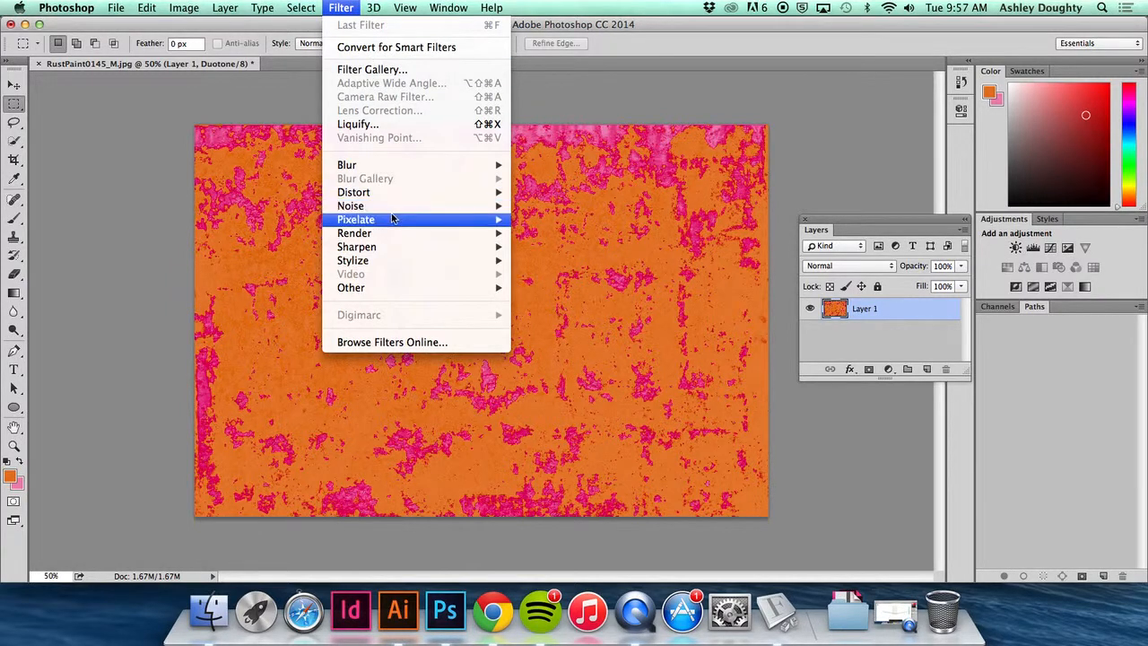
mouse_move(399, 219)
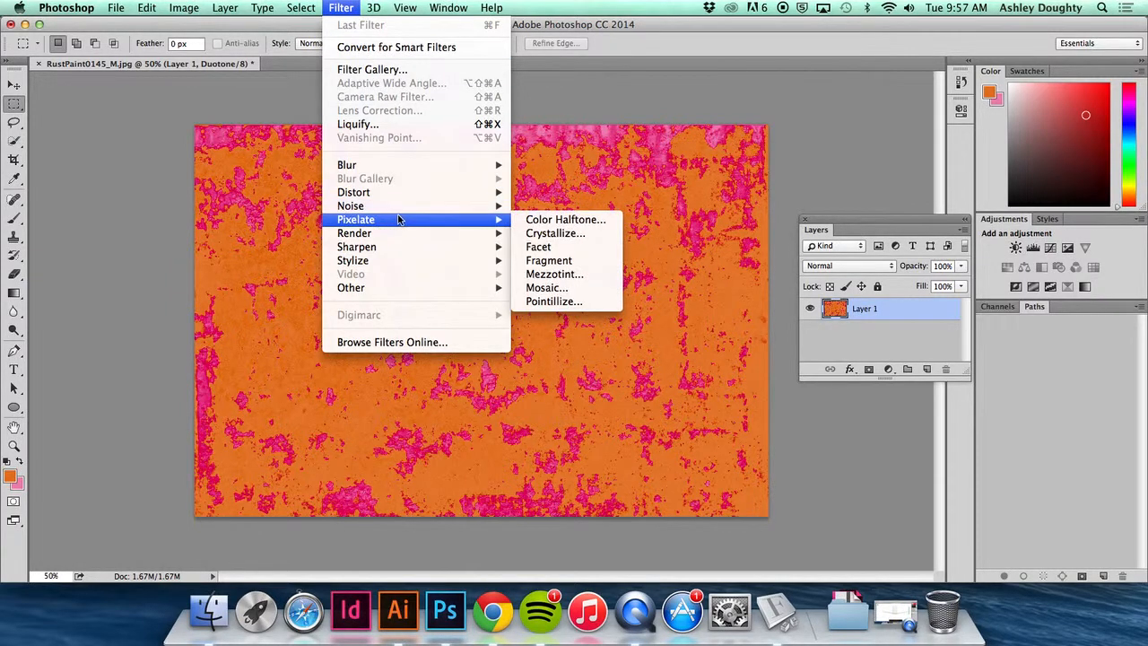
click(542, 223)
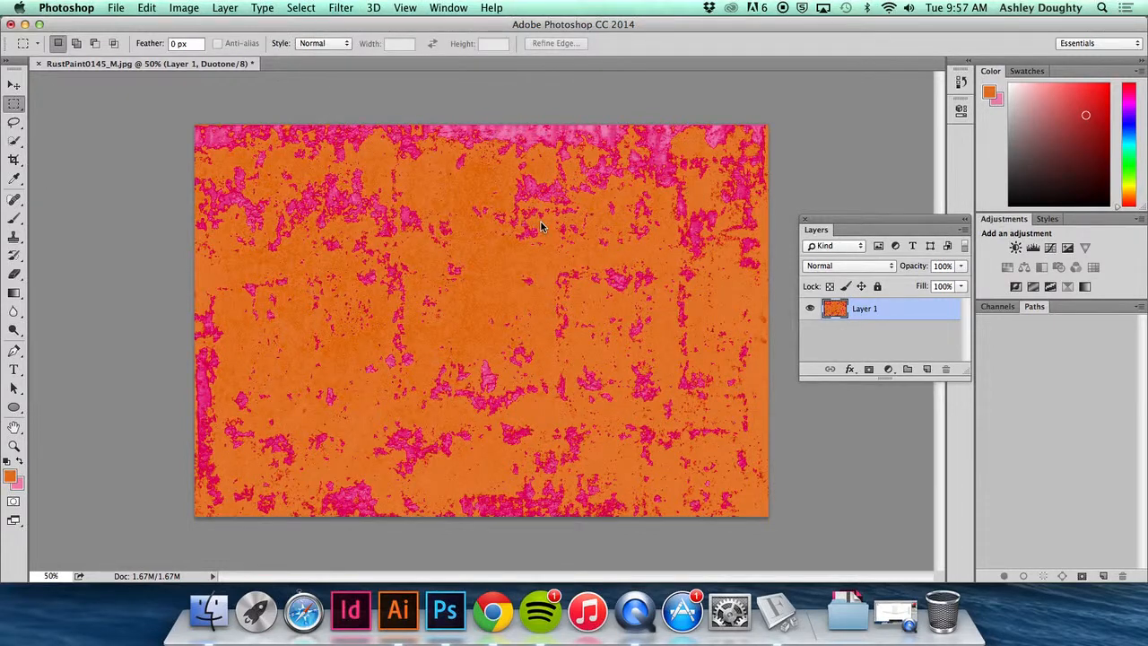
drag(551, 146, 439, 235)
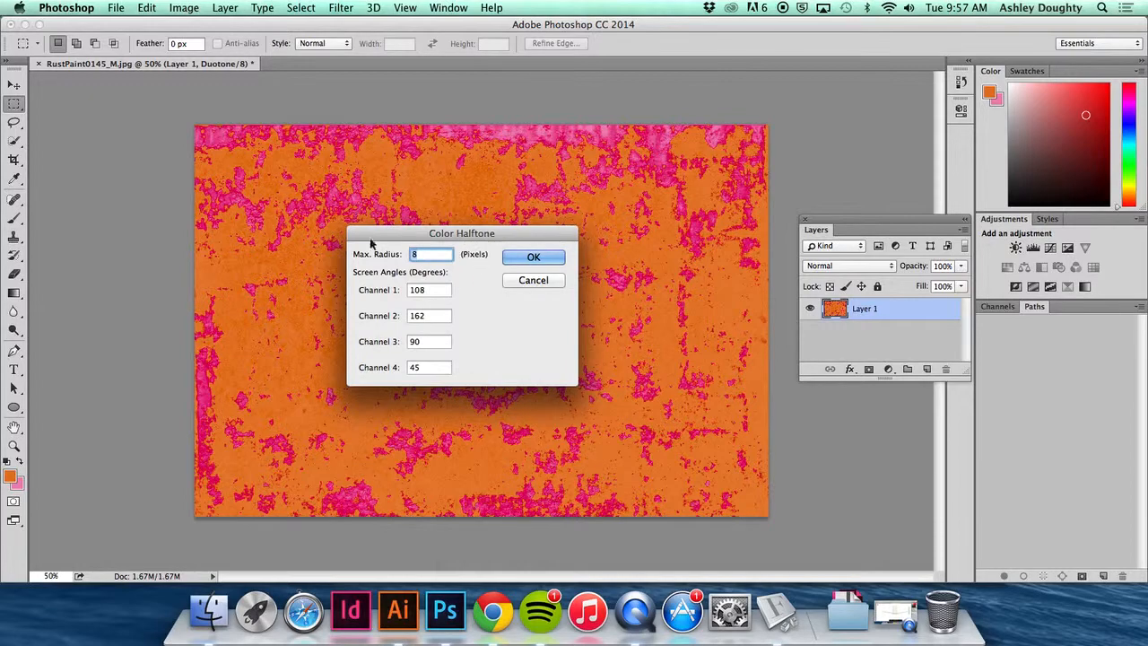
click(533, 258)
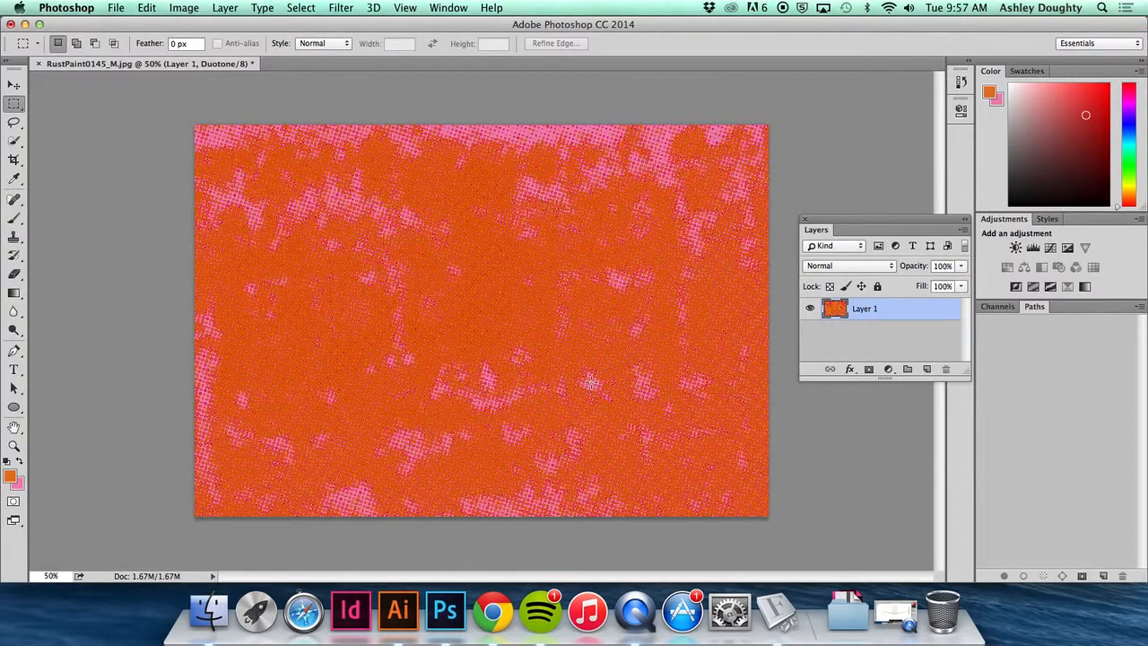
key(super+plus)
key(super+plus)
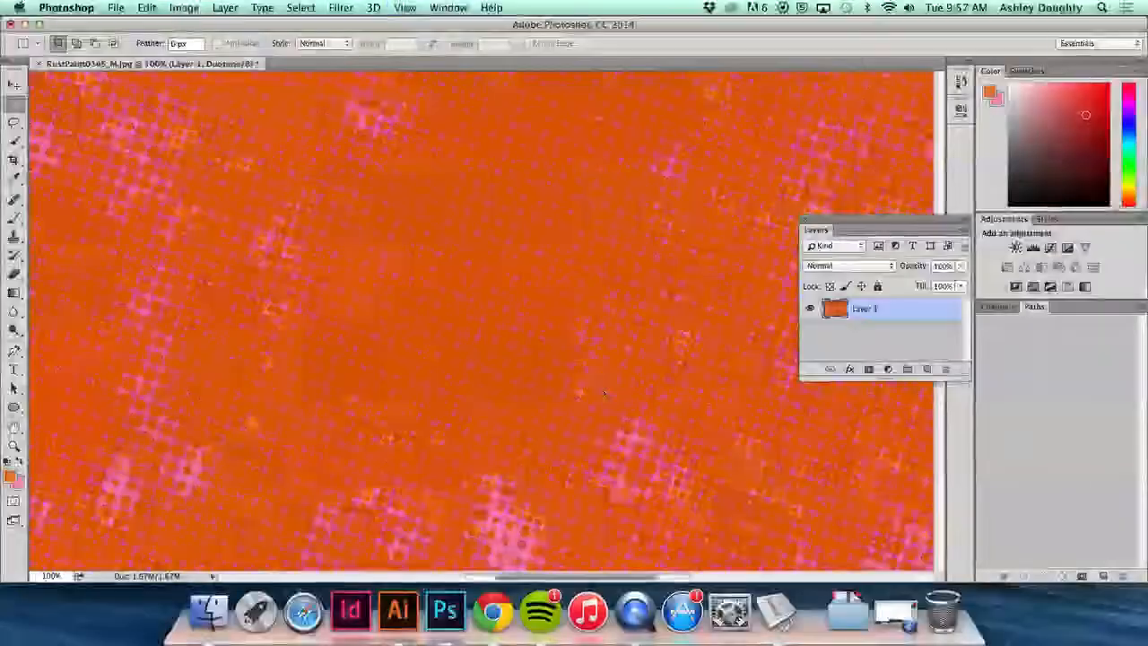
key(super+plus)
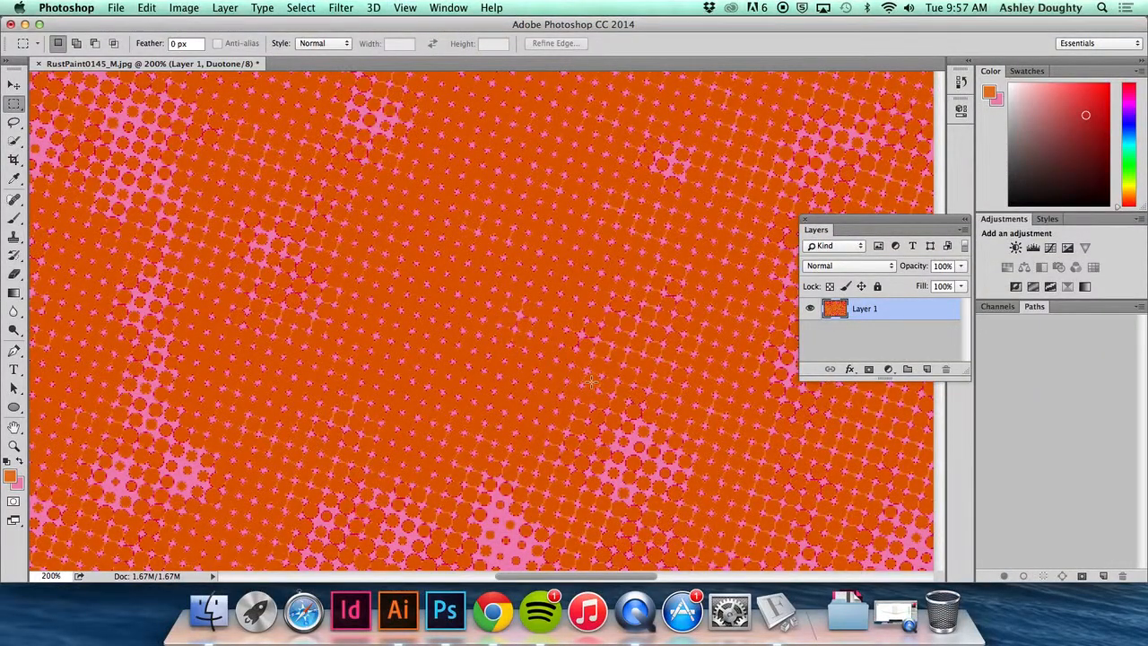
key(super+minus)
key(super+minus)
key(super+minus)
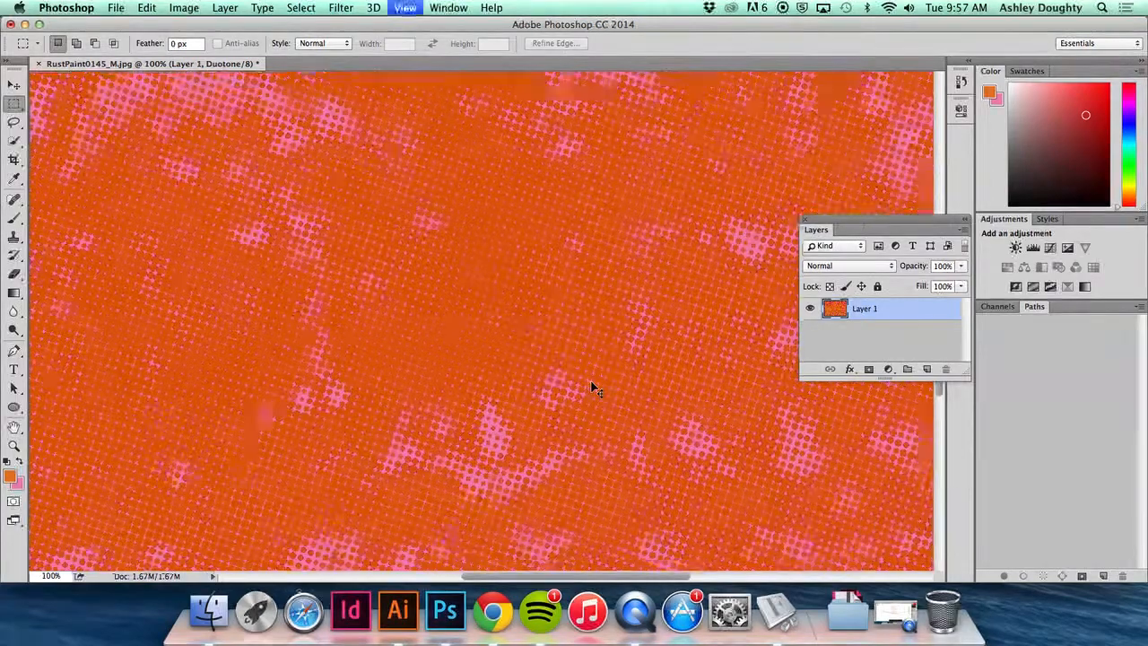
Step: Open RustScratches0024_4_M.jpg from the Textures folder in Photoshop
key(super+Tab)
key(super+Tab)
key(super+Tab)
key(super+Tab)
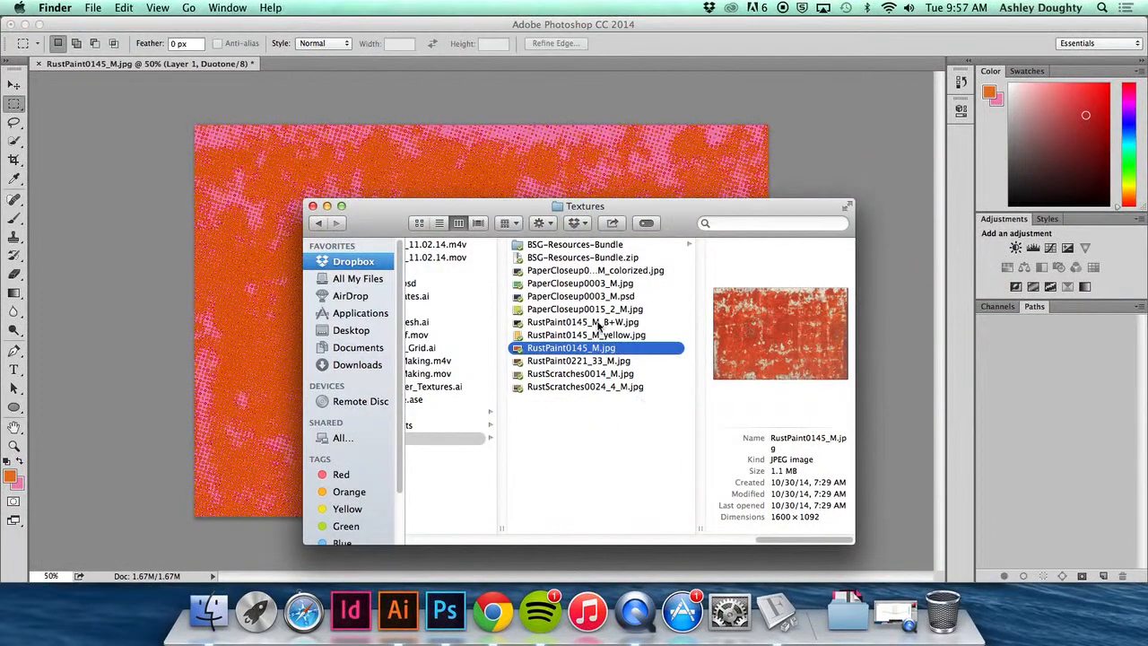
click(600, 325)
click(609, 309)
click(628, 375)
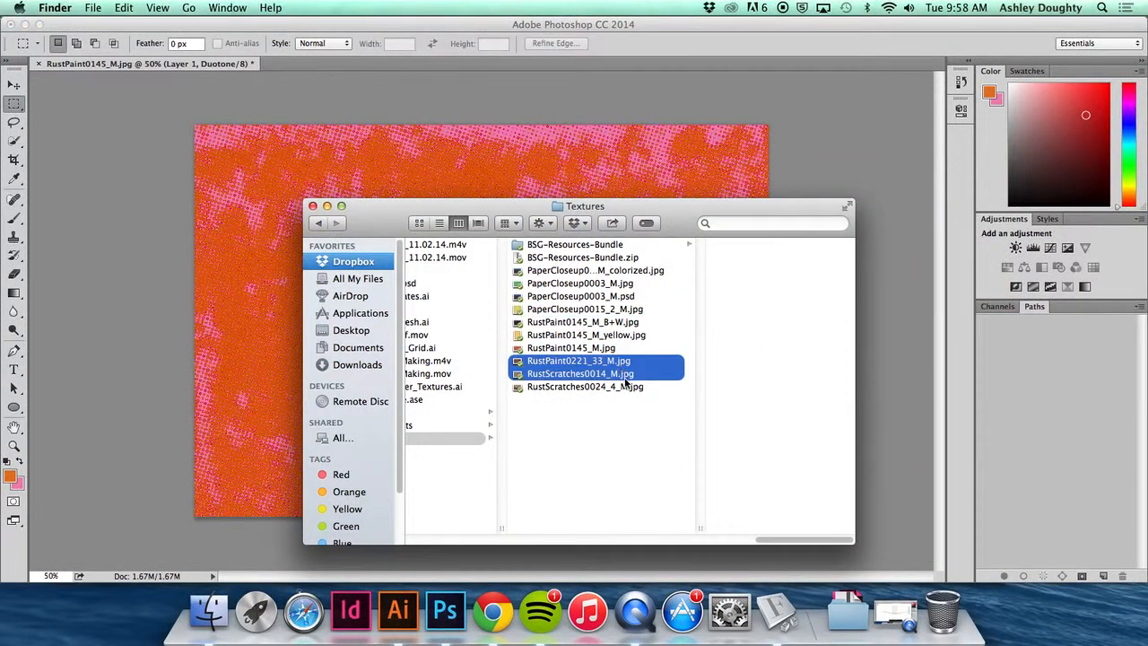
click(623, 387)
drag(623, 391, 445, 611)
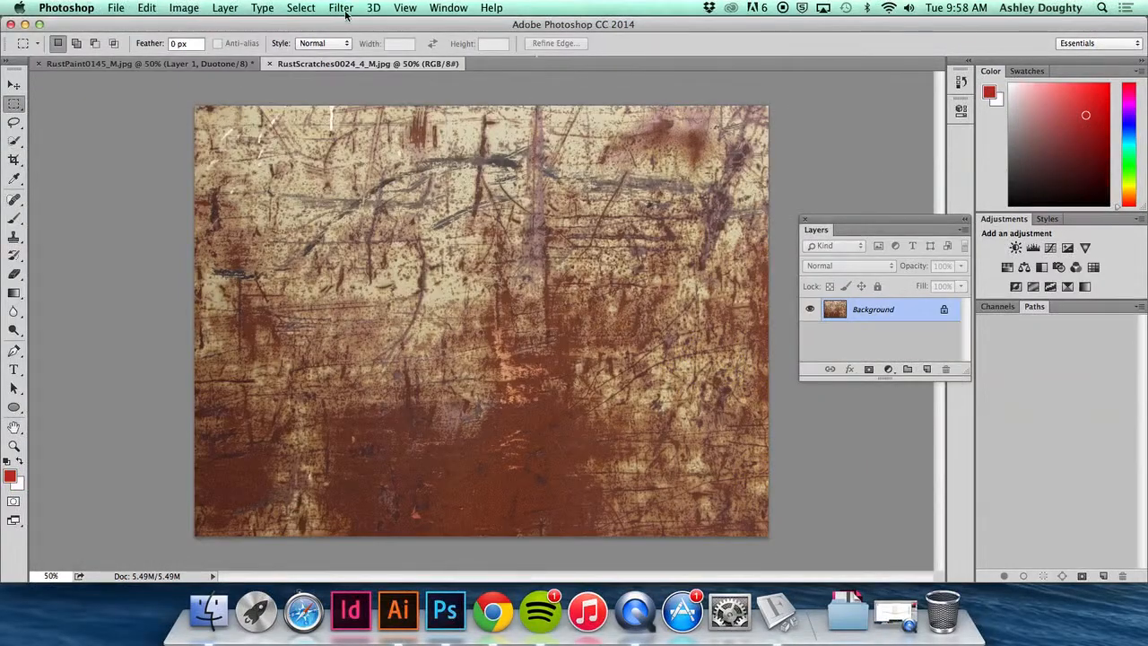
Step: Apply Color Halftone to the rust scratches image with a maximum radius of 8 pixels and screen angles 108, 162, 90 and 45
click(342, 7)
mouse_move(372, 223)
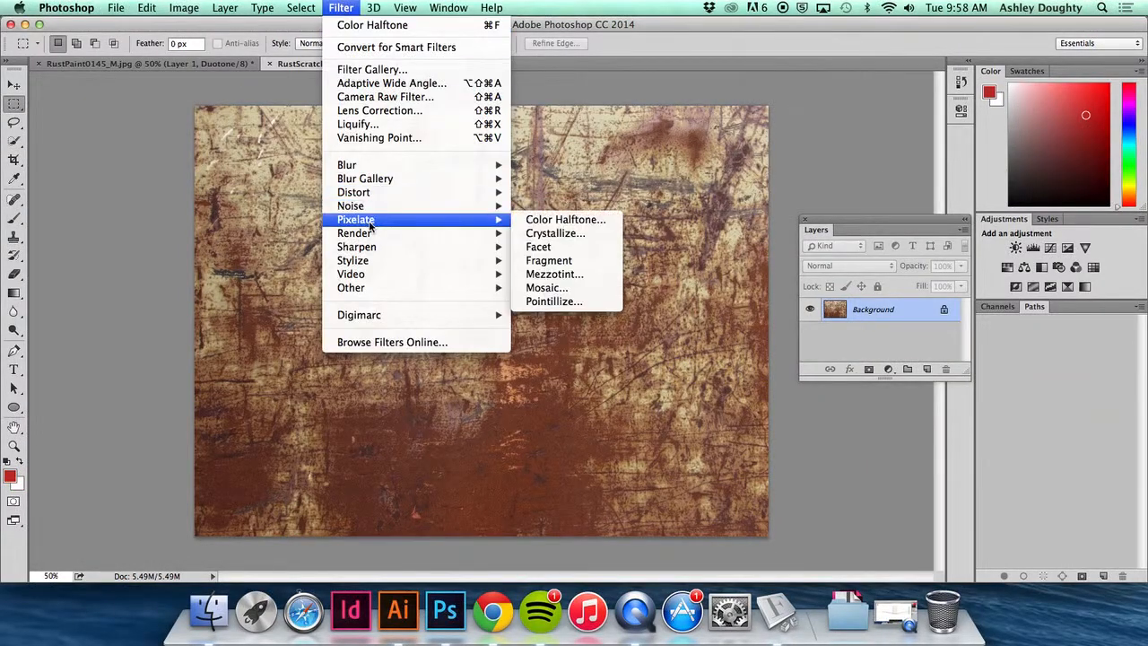
click(581, 223)
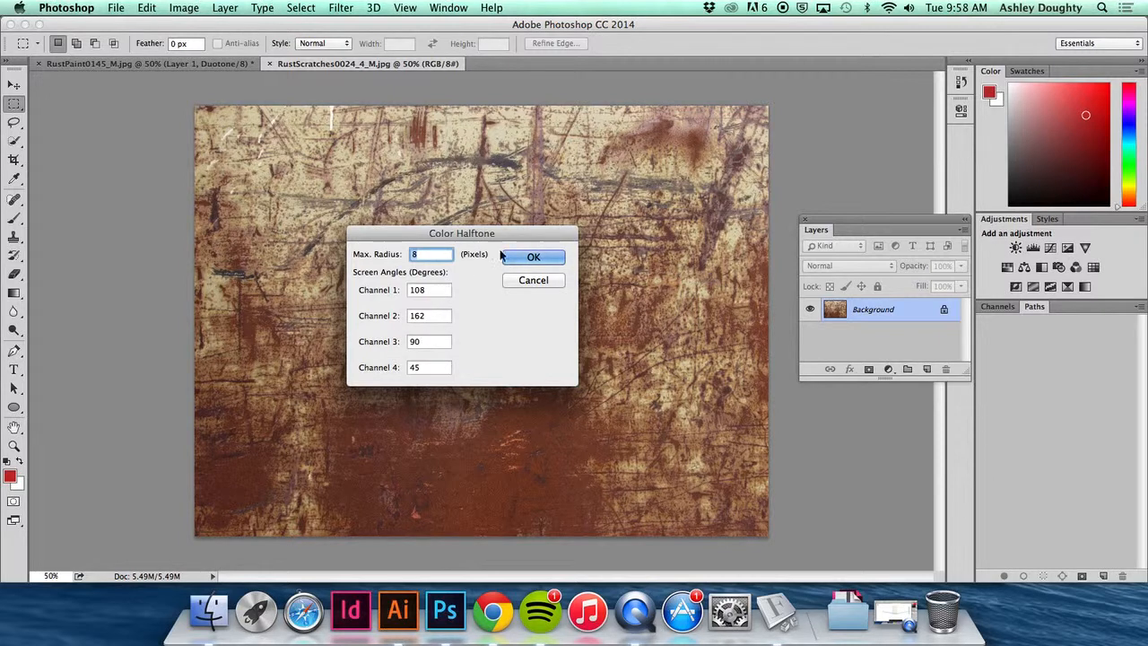
click(553, 261)
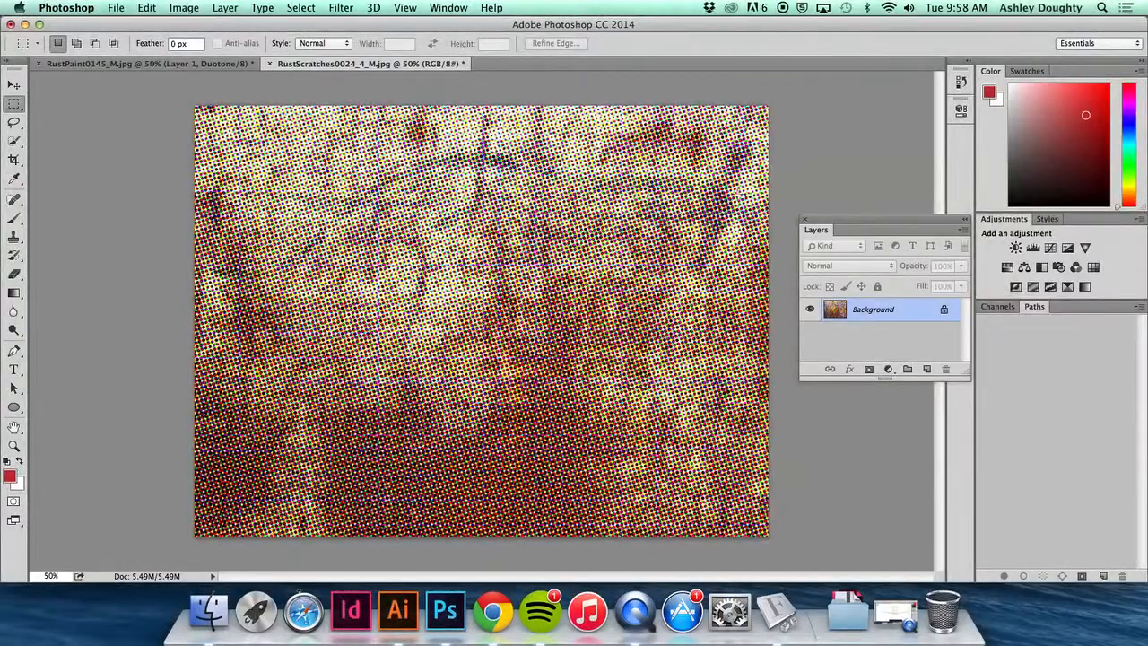
Step: Examine the overlapping halftone dots of the rust scratches image close up and as a whole
key(super+equal)
key(super+equal)
key(super+equal)
key(super+equal)
key(super+equal)
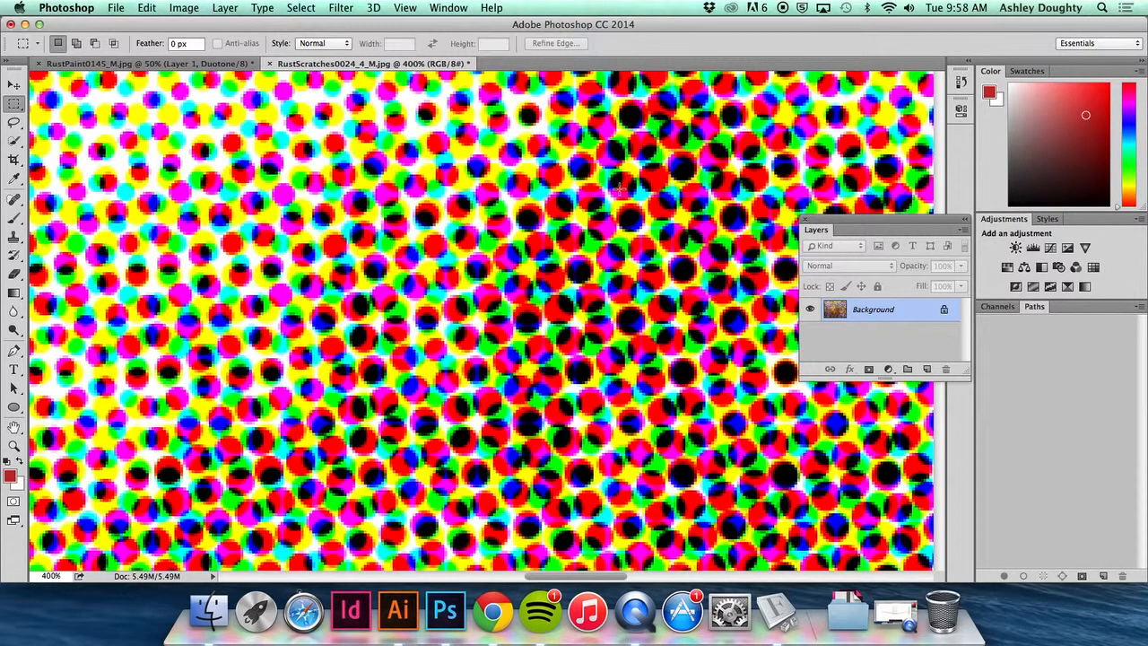
key(super+minus)
key(super+minus)
key(super+minus)
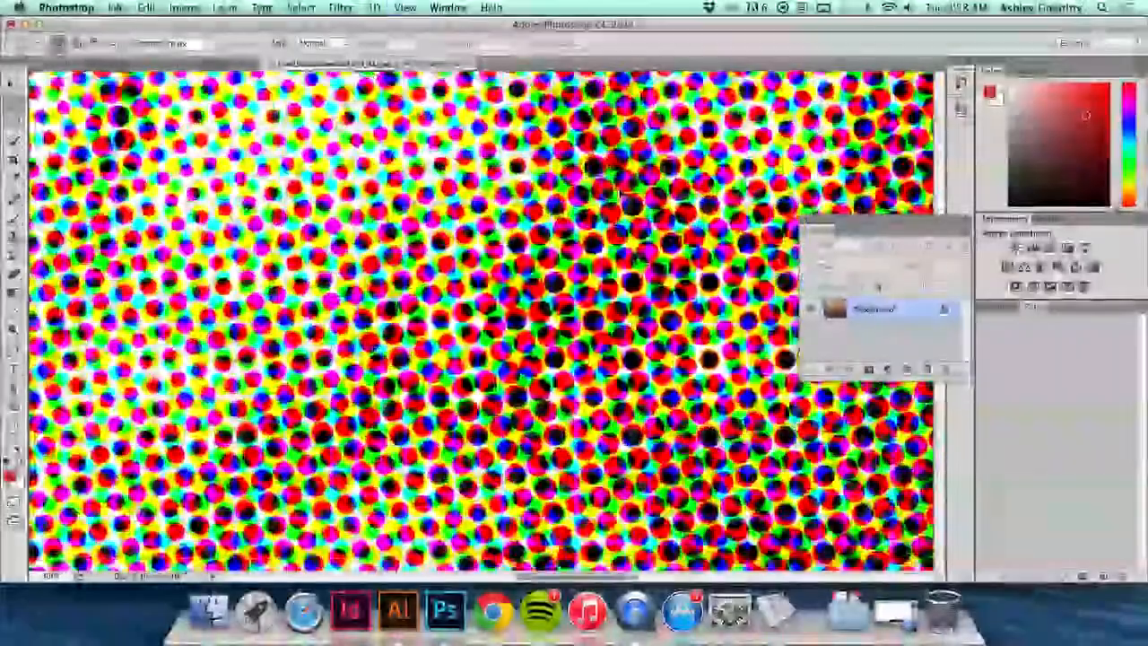
key(super+minus)
key(super+minus)
key(super+minus)
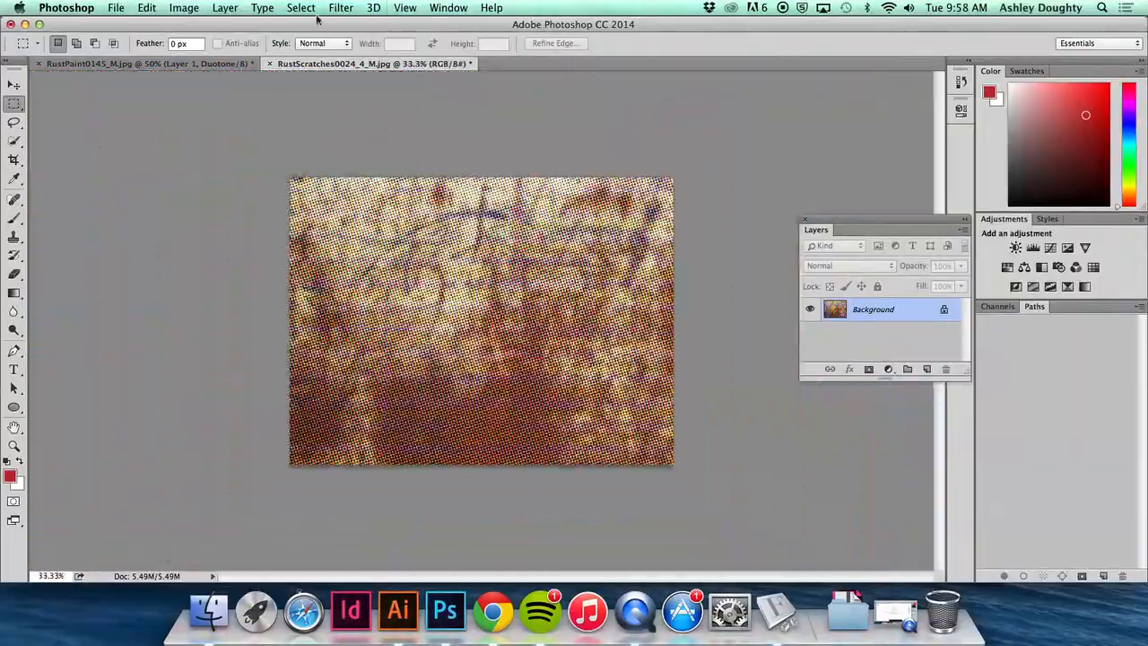
Step: Return to the RustPaint0145_M document and look over the available filters, including the Render and Stylize groups
click(229, 64)
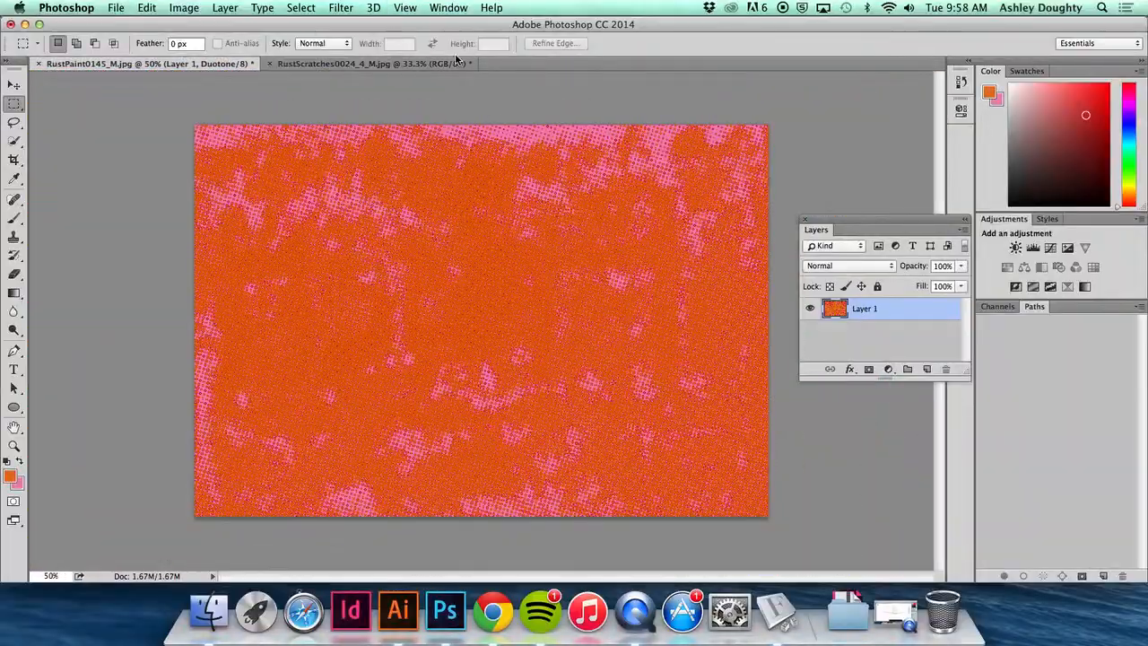
click(348, 7)
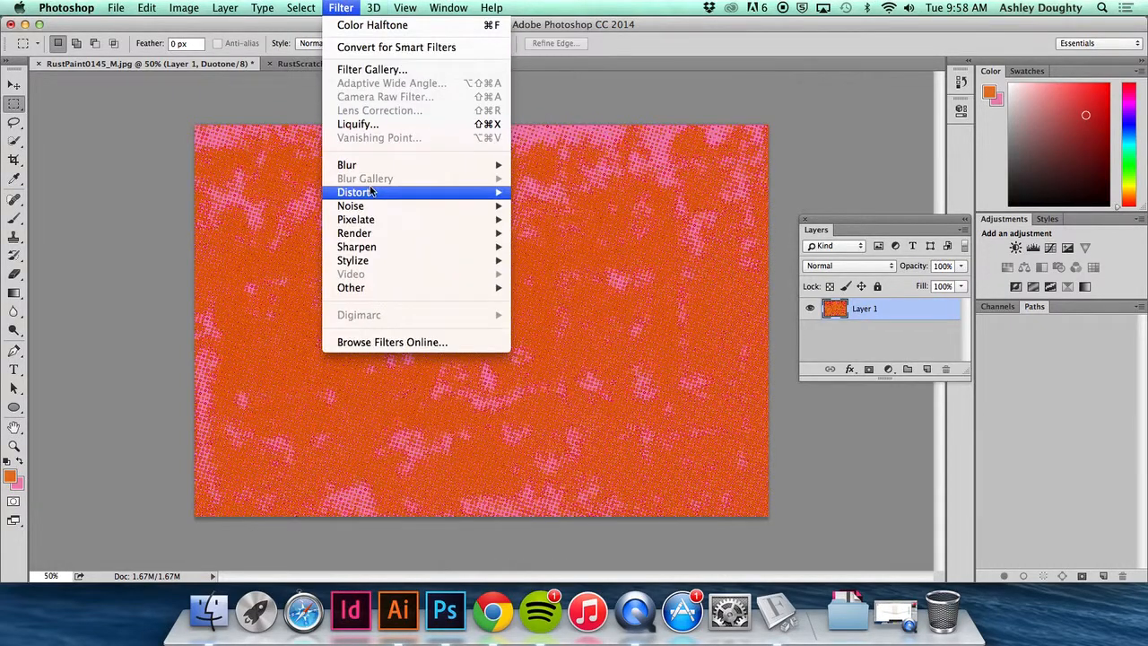
mouse_move(371, 192)
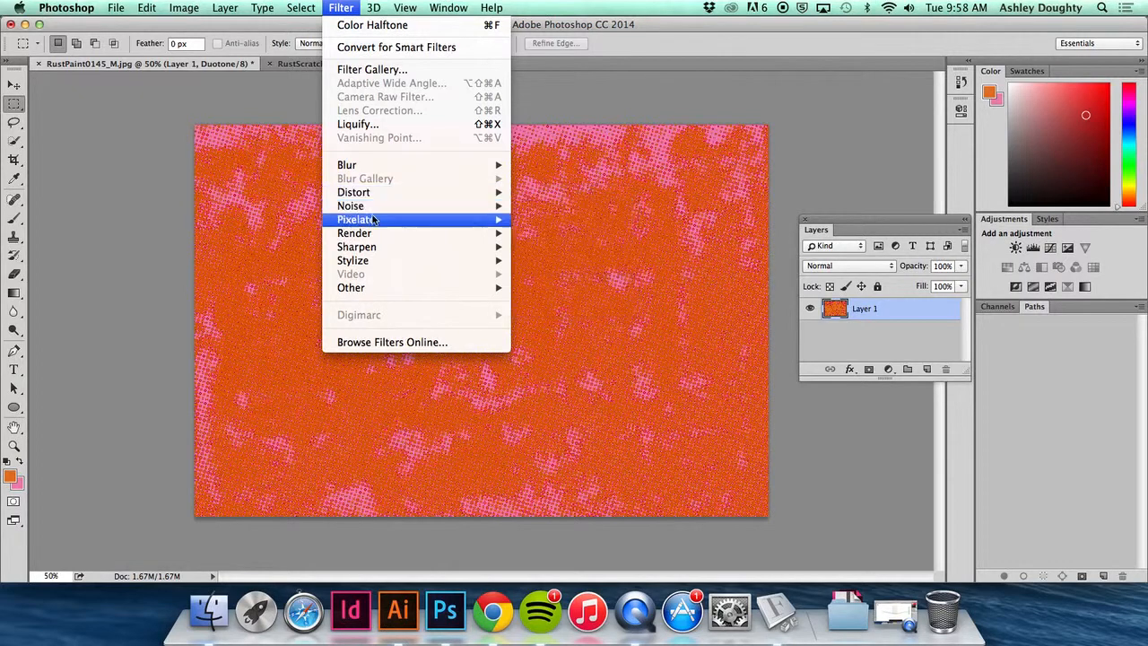
mouse_move(371, 221)
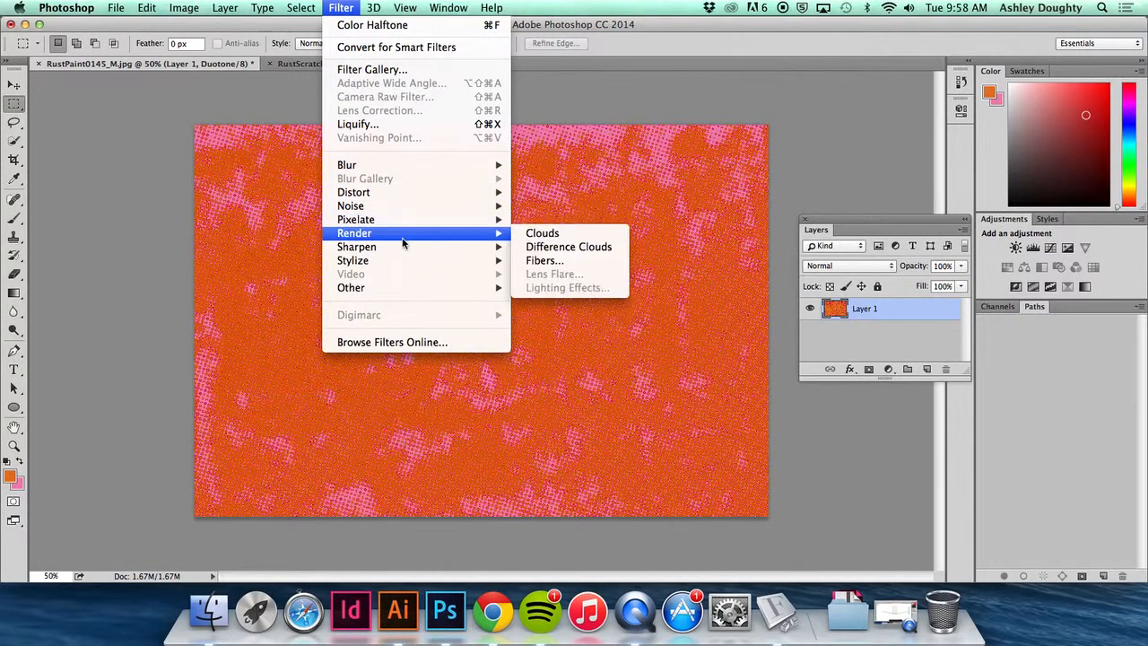
mouse_move(384, 261)
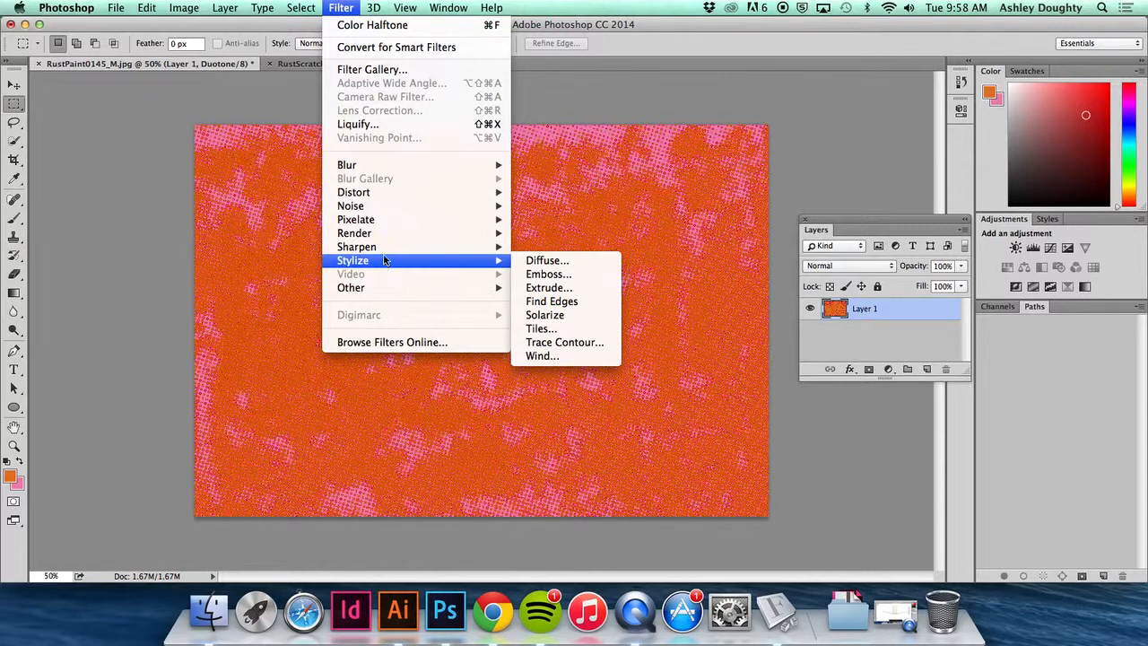
click(347, 6)
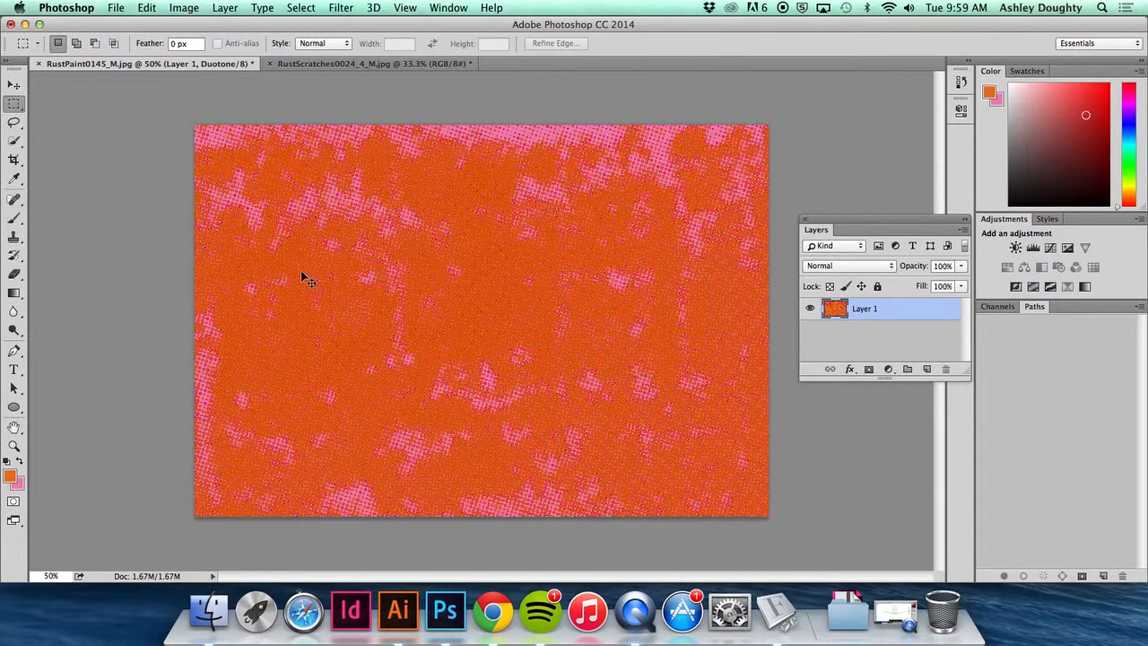
Step: Save the halftone duotone texture in Photoshop format as RustPaint0145_M.psd in the Textures folder, keeping its layers
key(super+shift+s)
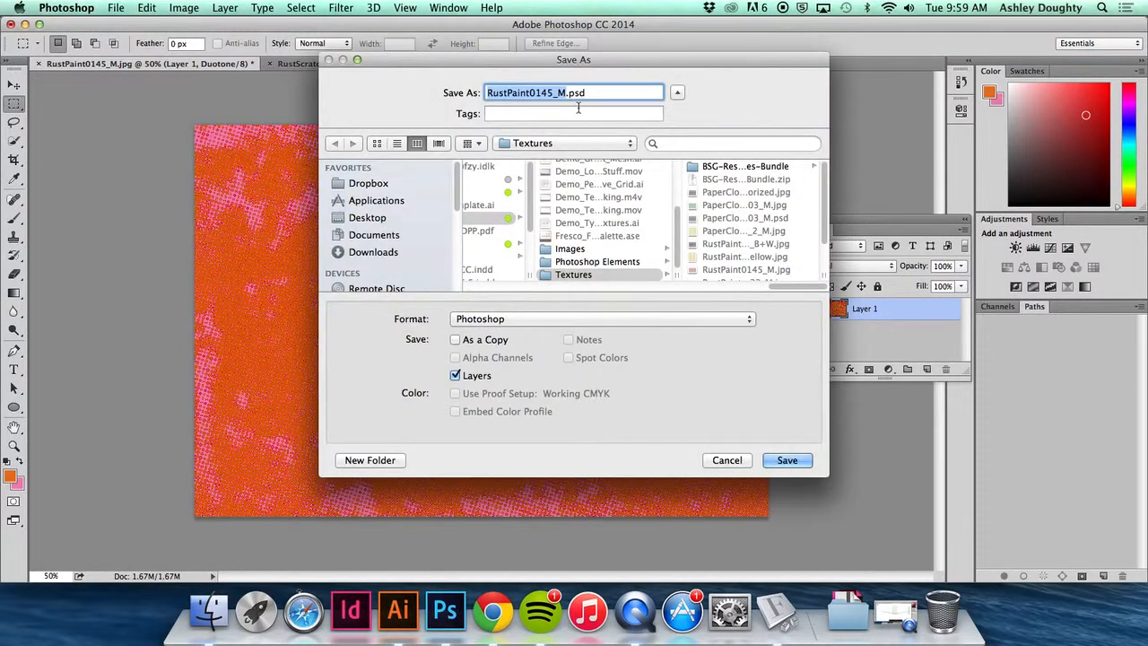
click(788, 460)
click(753, 240)
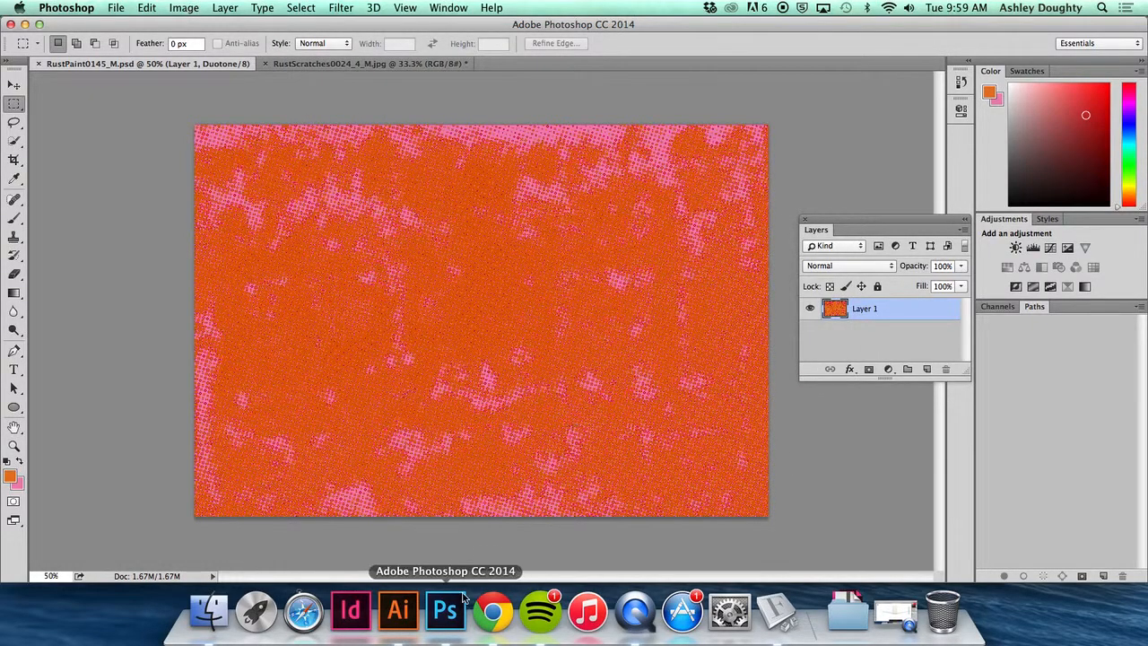
Step: Switch to Illustrator and place RustPaint0145_M.psd from the Textures folder as a linked image beside the perspective box, about 9.9 by 6.7 inches
click(398, 611)
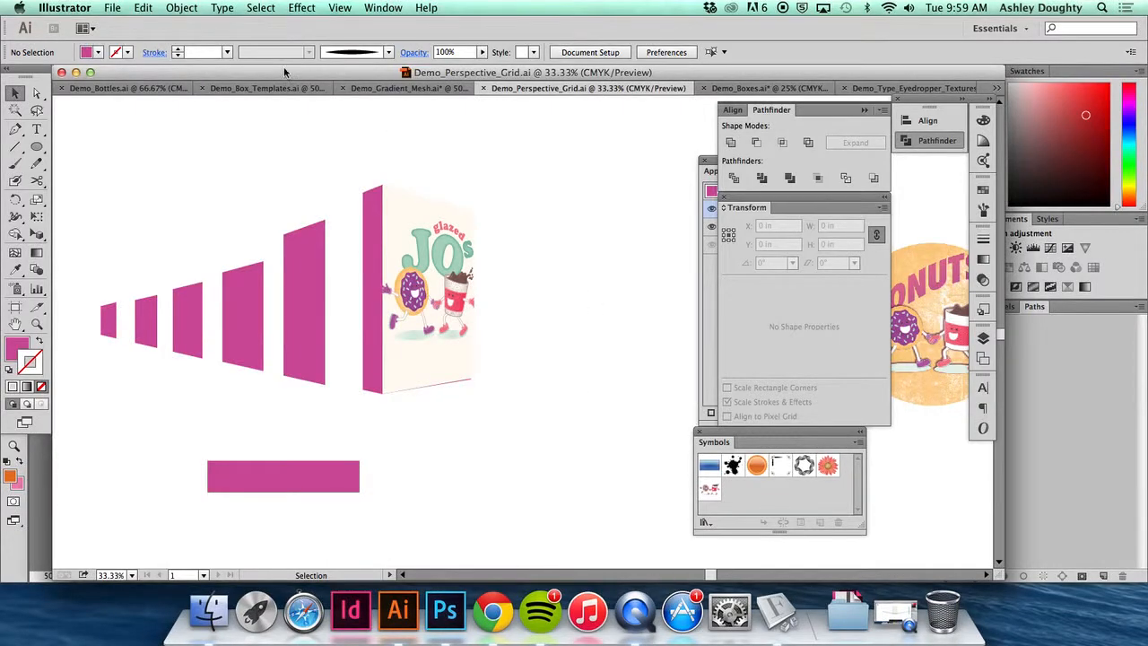
click(114, 7)
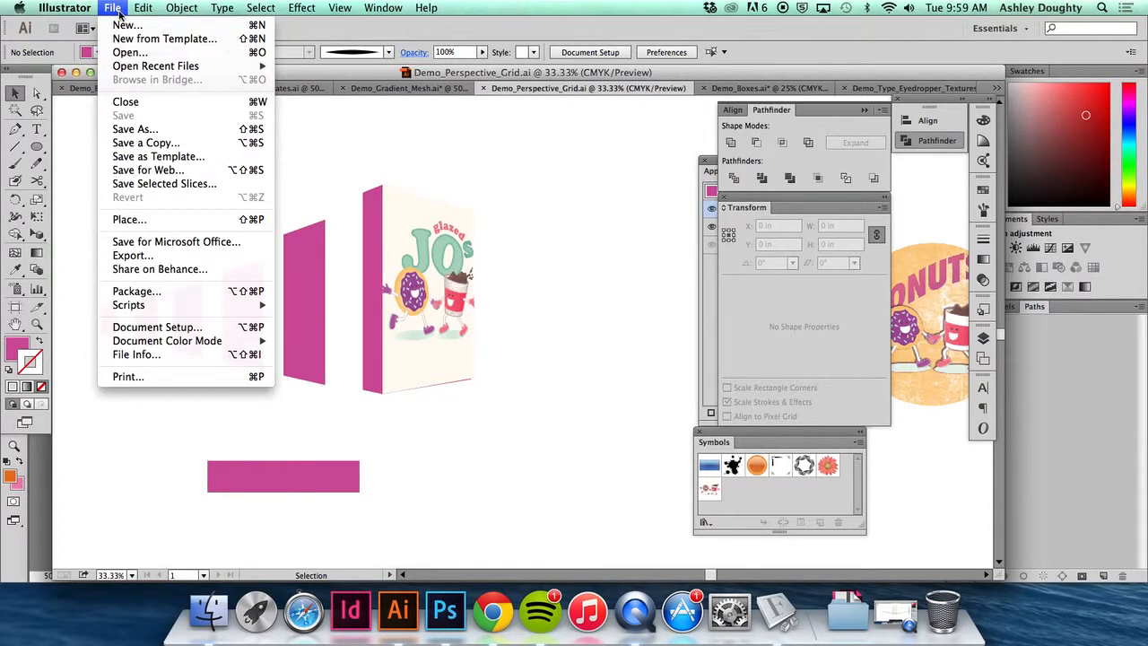
click(150, 224)
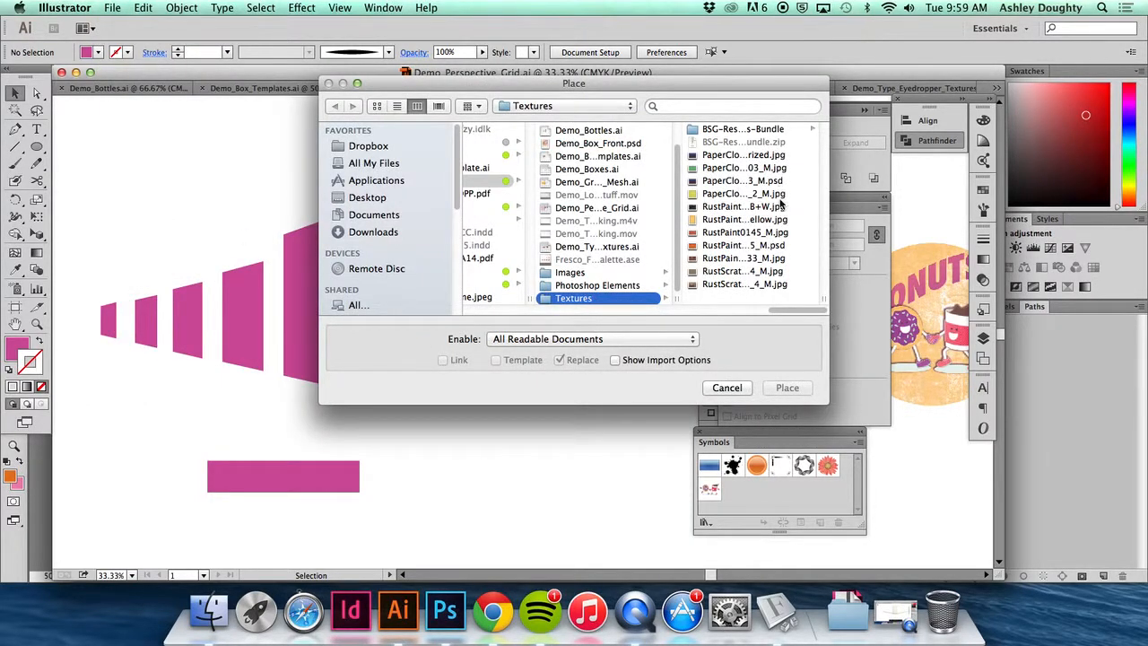
click(783, 245)
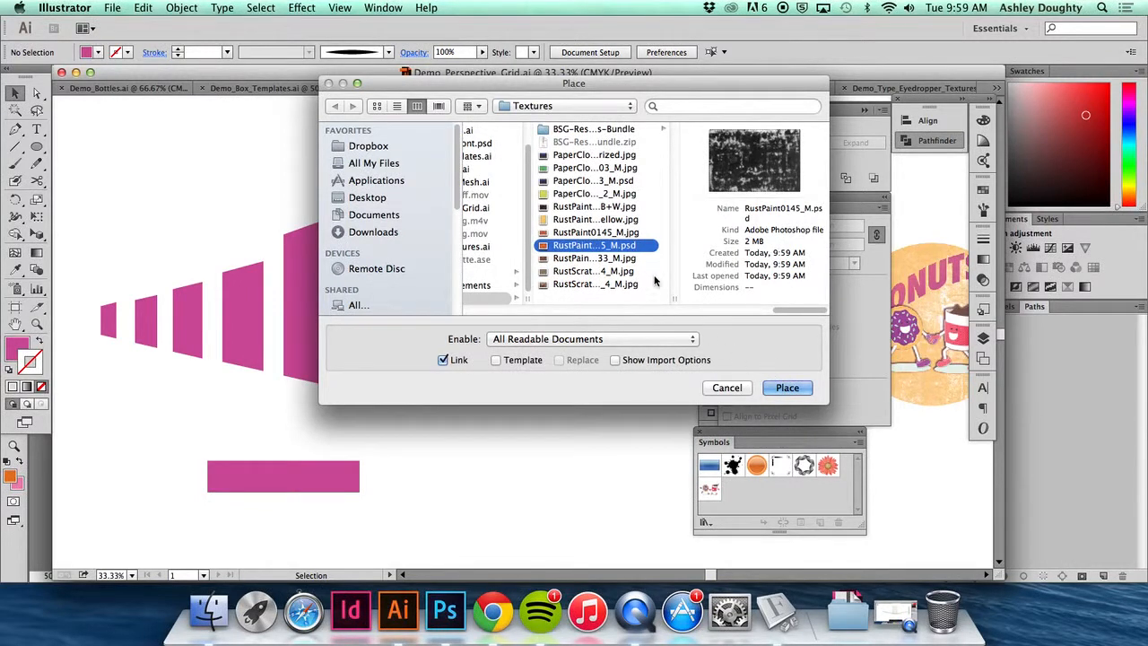
click(786, 388)
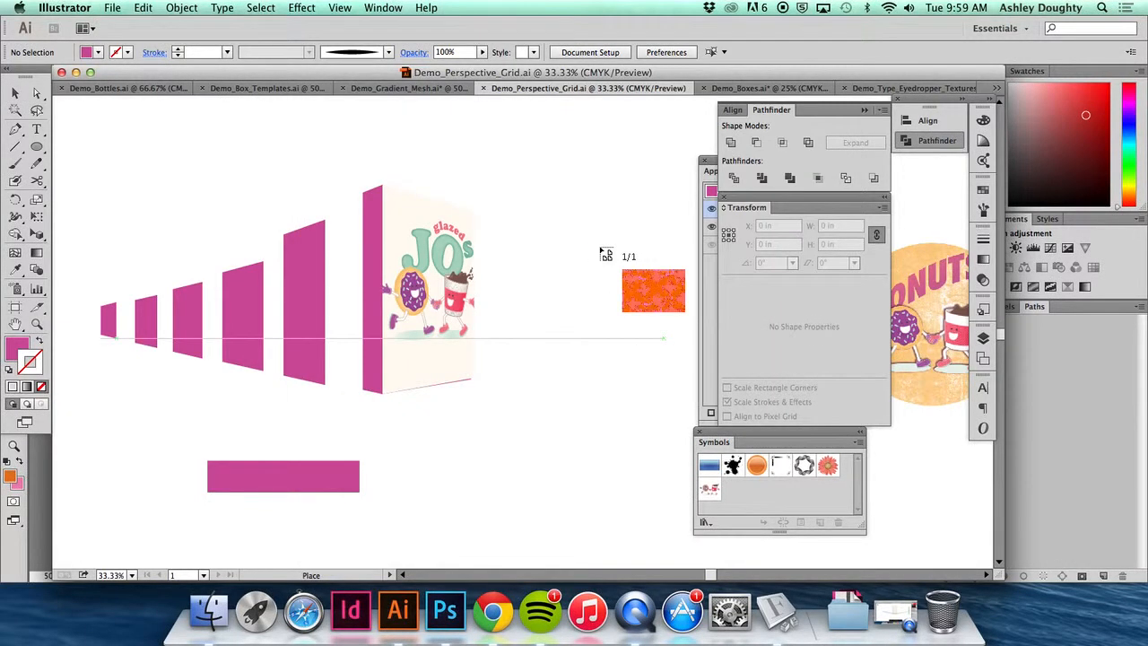
drag(518, 180, 687, 405)
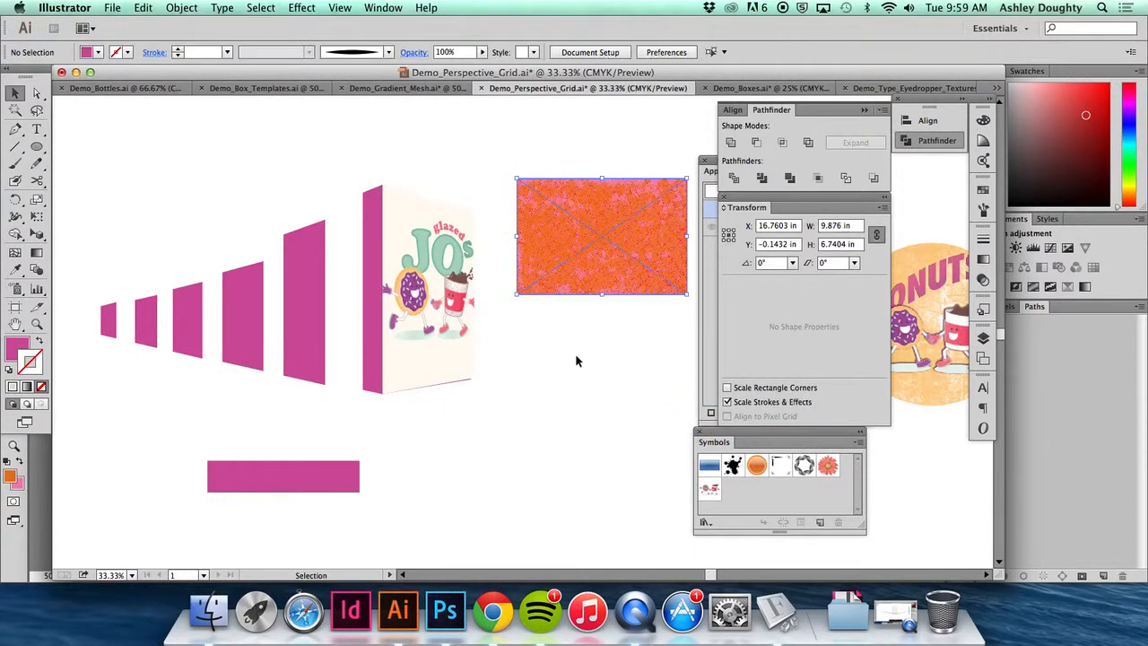
Step: Enlarge the placed rust texture from its lower-right corner to about 13.8 by 10.2 inches
click(641, 382)
drag(618, 375, 489, 389)
click(494, 296)
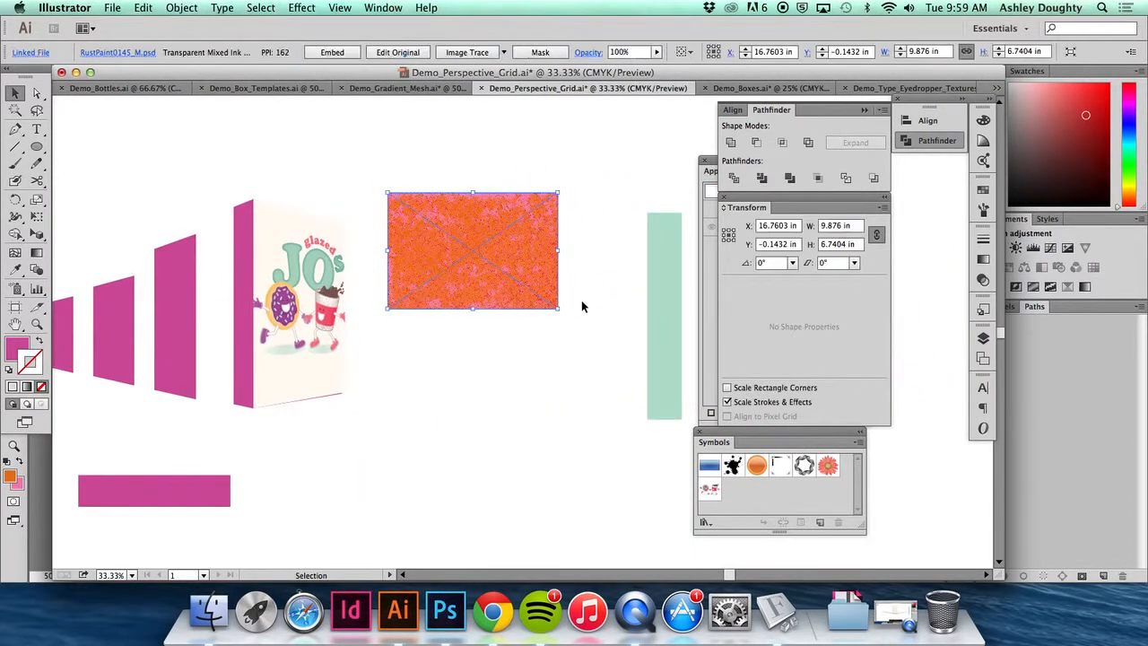
drag(557, 307, 626, 367)
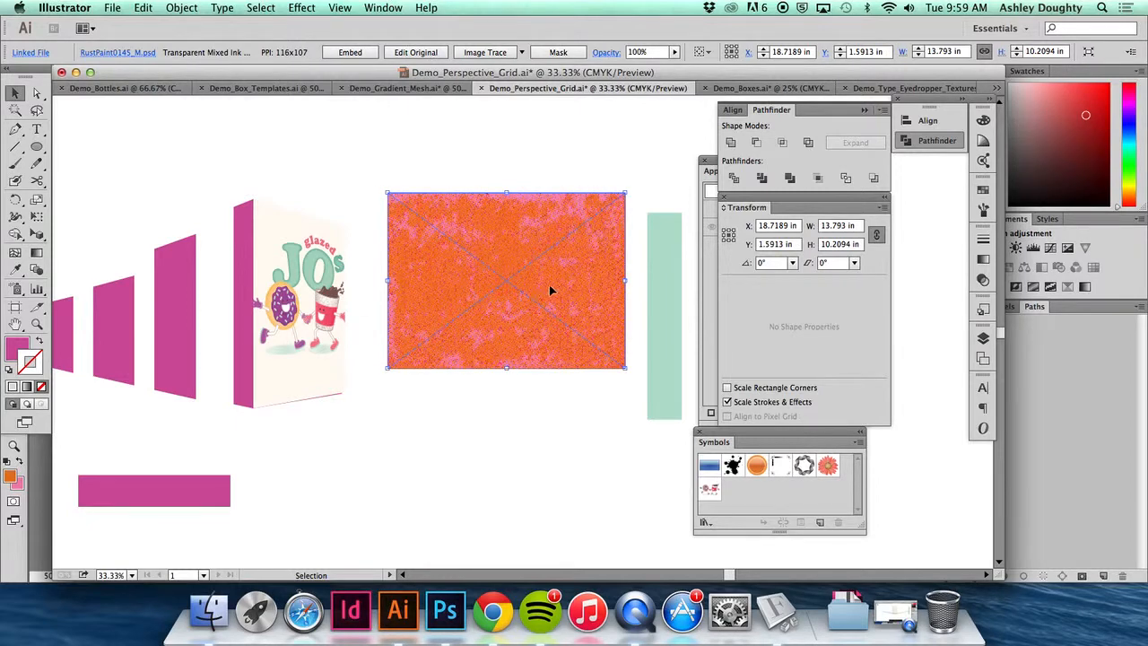
Step: Go to the linked RustPaint0145_M.psd image in the artwork and open its original for editing in Photoshop
click(146, 58)
click(140, 43)
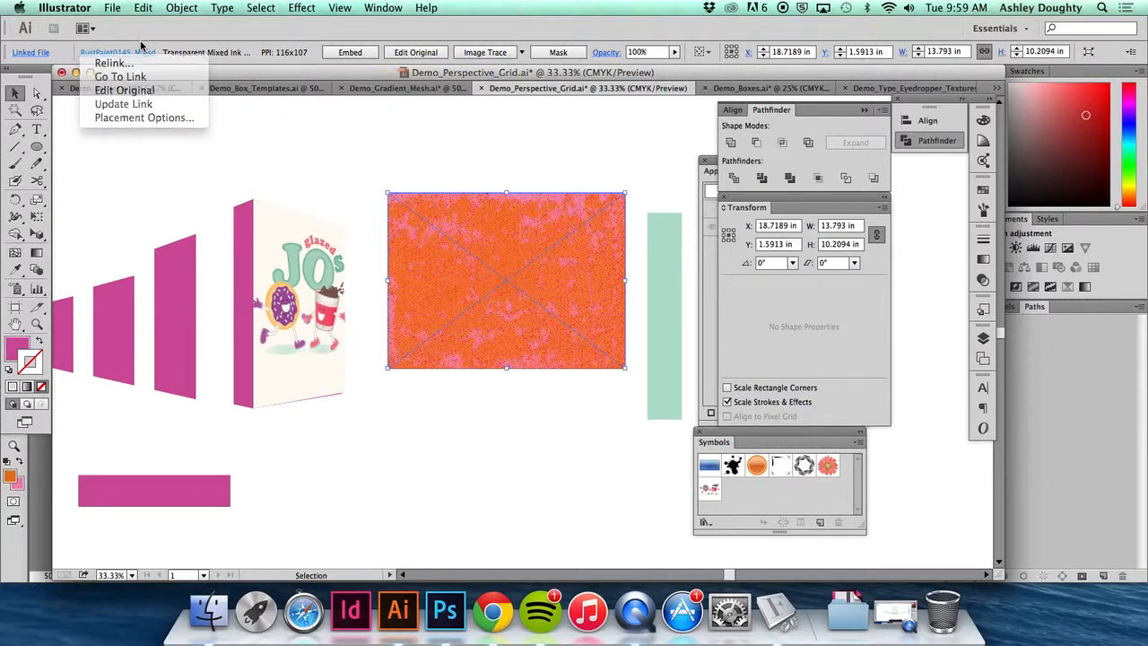
click(132, 54)
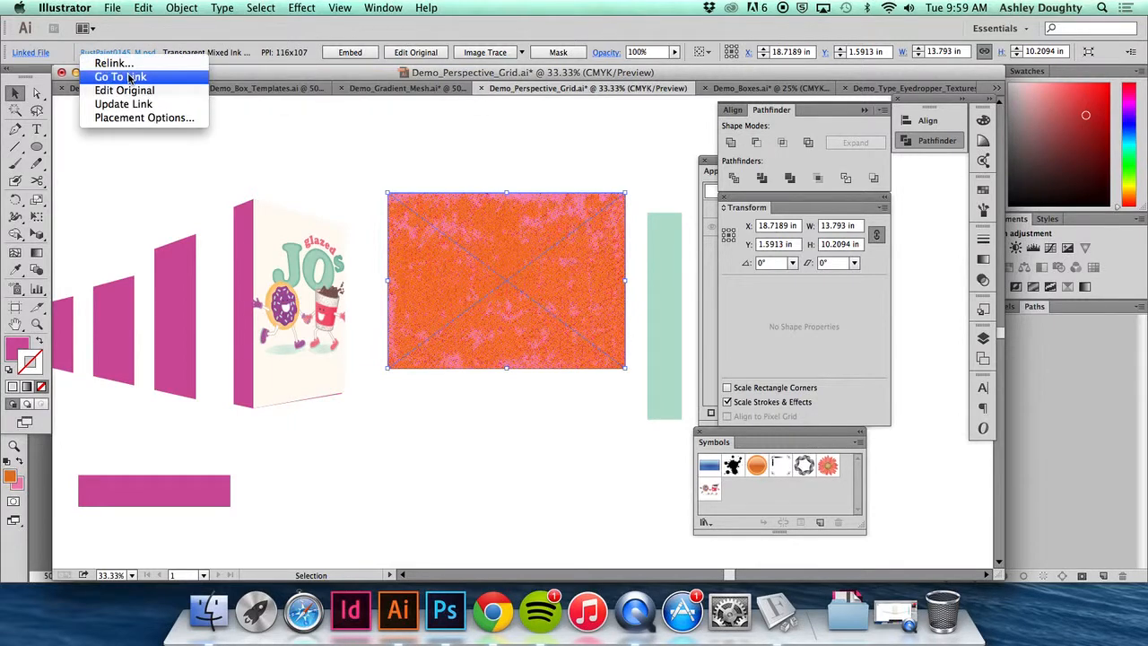
click(128, 77)
click(144, 54)
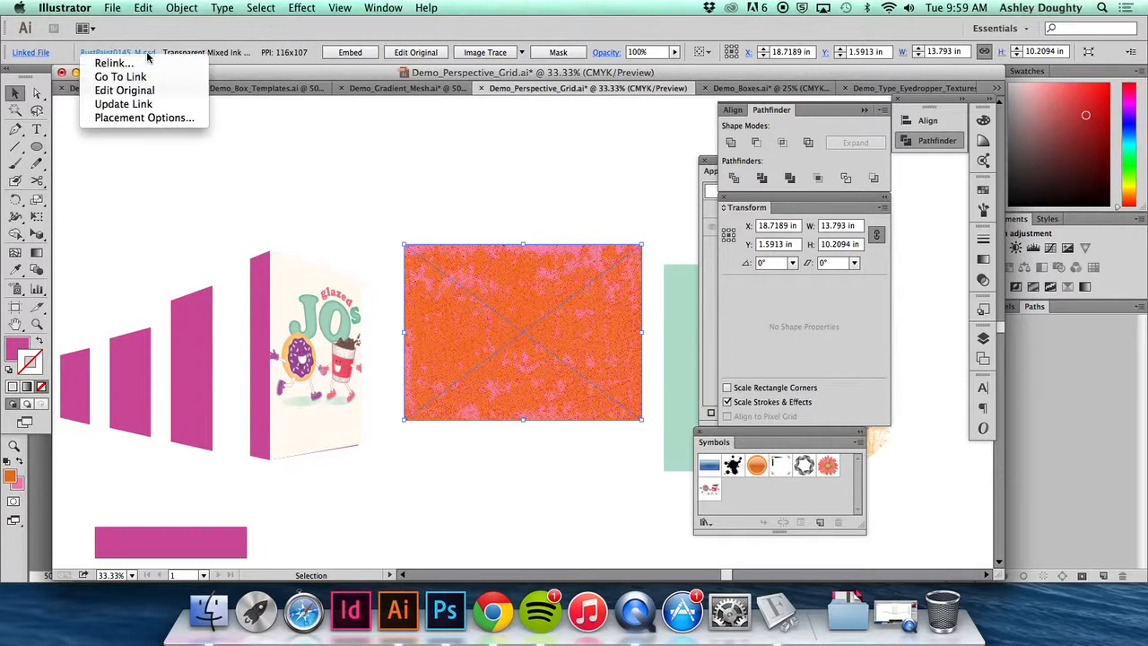
click(126, 90)
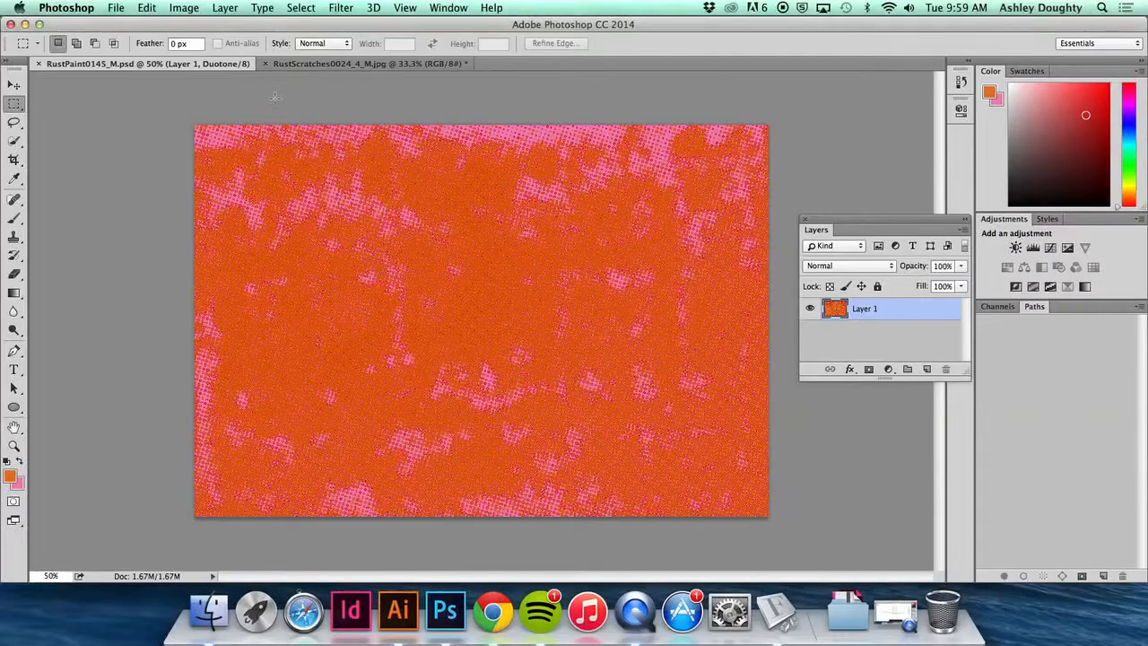